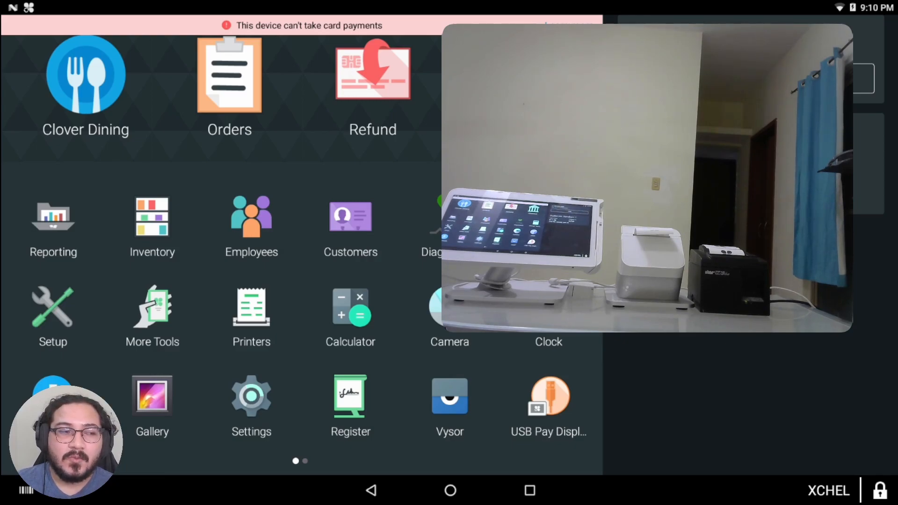
# Step: Flip through the launcher's app pages and open the Printers app
pyautogui.moveTo(394, 269); pyautogui.dragTo(142, 271)
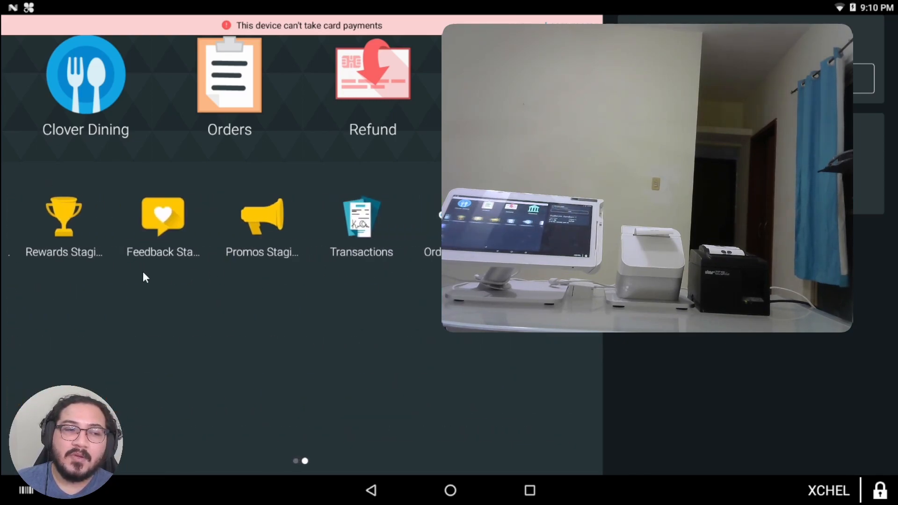
pyautogui.moveTo(504, 280); pyautogui.dragTo(468, 282)
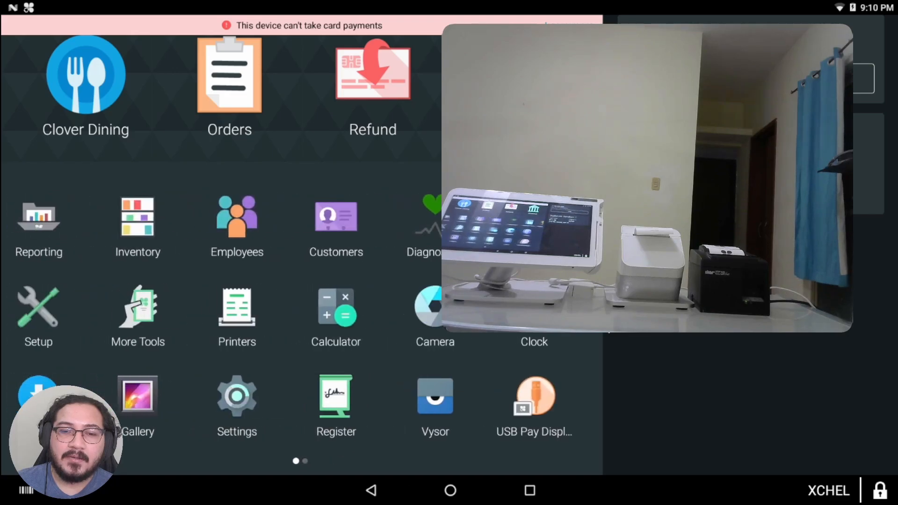
pyautogui.moveTo(435, 318)
pyautogui.mouseDown()
pyautogui.moveTo(126, 321)
pyautogui.moveTo(433, 297)
pyautogui.moveTo(116, 294)
pyautogui.moveTo(435, 301)
pyautogui.mouseUp()
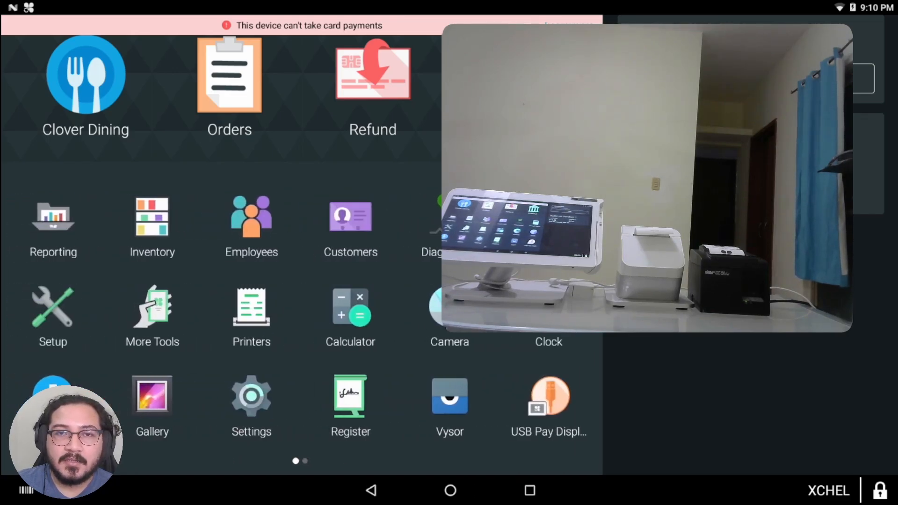
pyautogui.moveTo(291, 304); pyautogui.dragTo(263, 304)
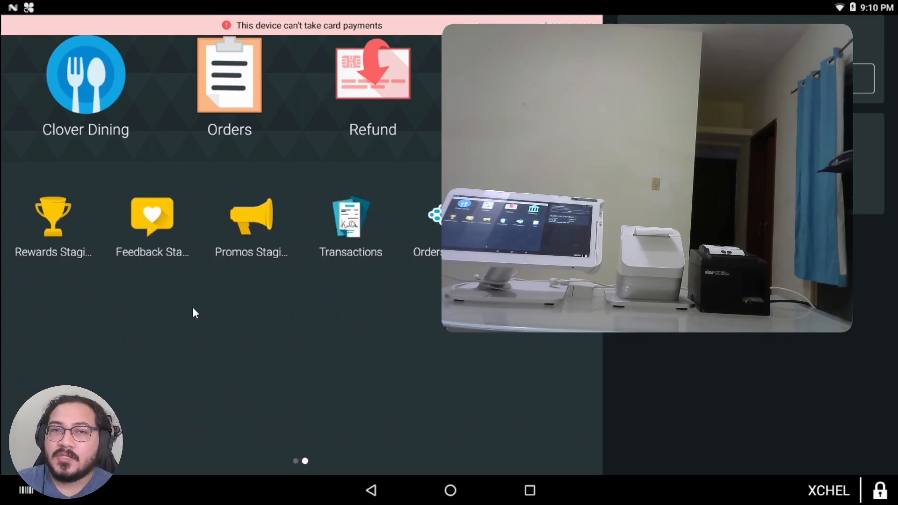
pyautogui.moveTo(192, 310); pyautogui.dragTo(498, 358)
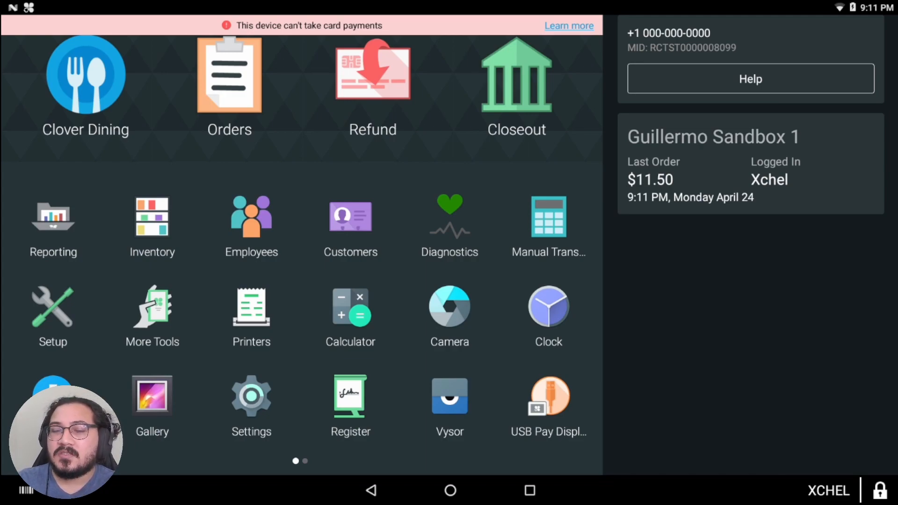
pyautogui.click(251, 316)
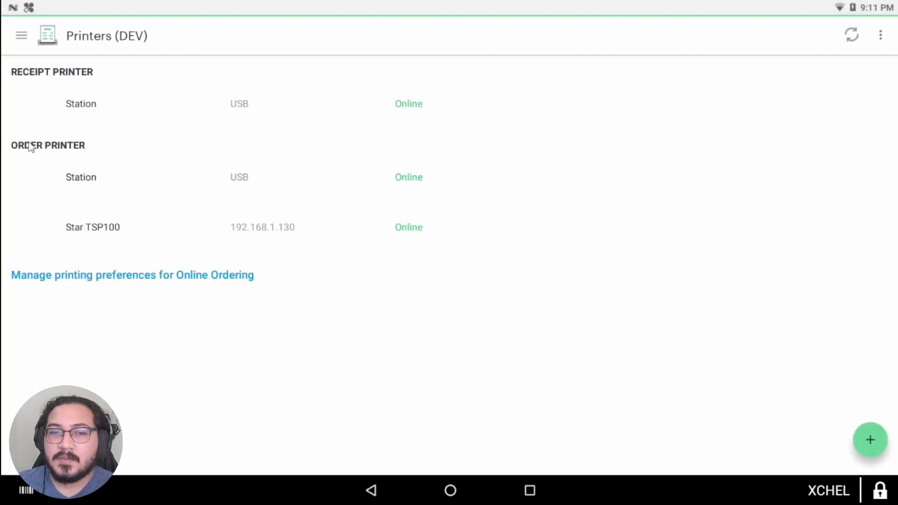
# Step: Delete the Station receipt, Station order and Star TSP100 printers
pyautogui.click(95, 109)
pyautogui.click(858, 38)
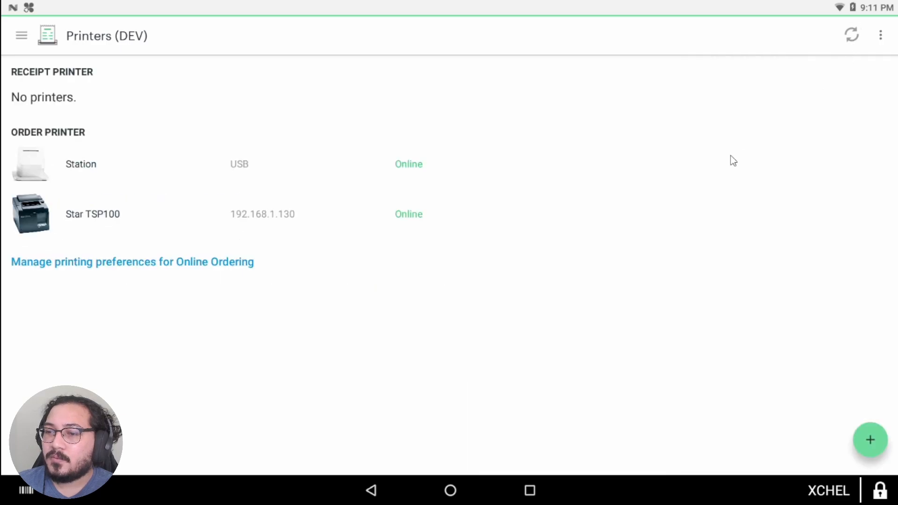
pyautogui.click(465, 155)
pyautogui.click(850, 36)
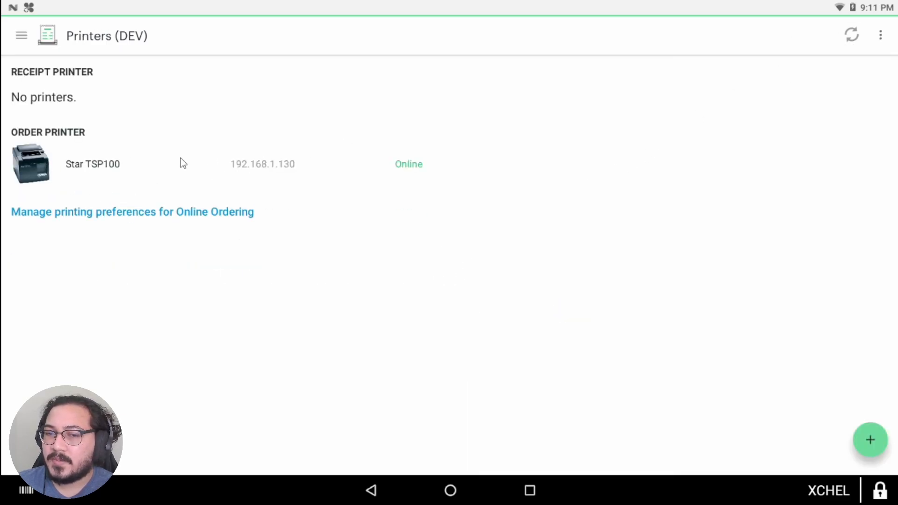
pyautogui.click(50, 160)
pyautogui.click(851, 38)
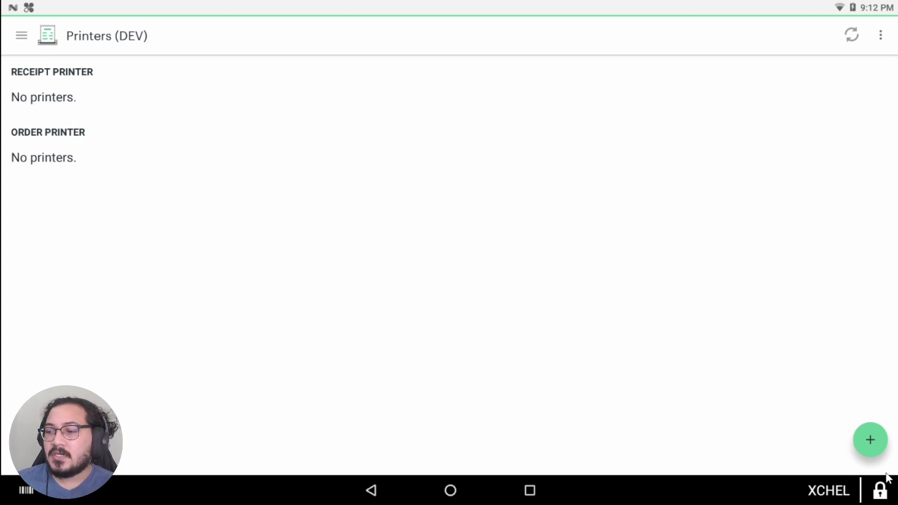
# Step: Add Station (USB) as a receipt printer
pyautogui.click(869, 442)
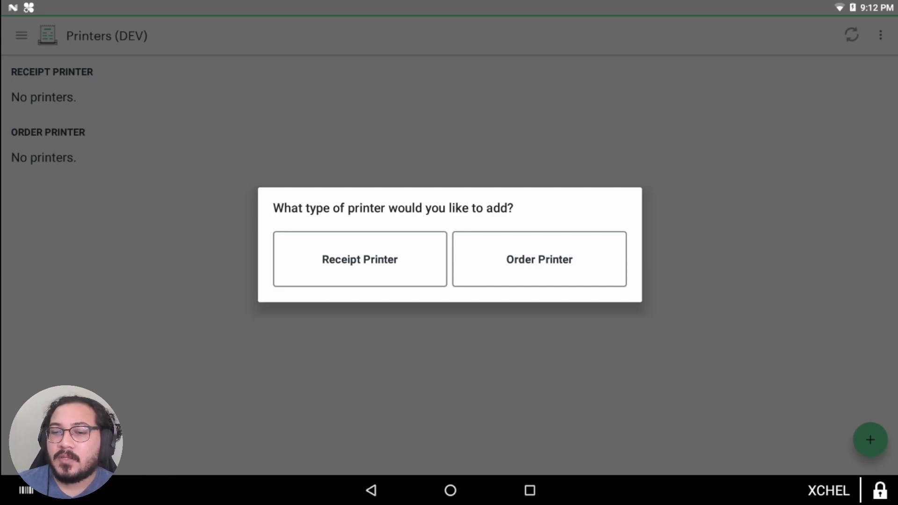
pyautogui.click(321, 260)
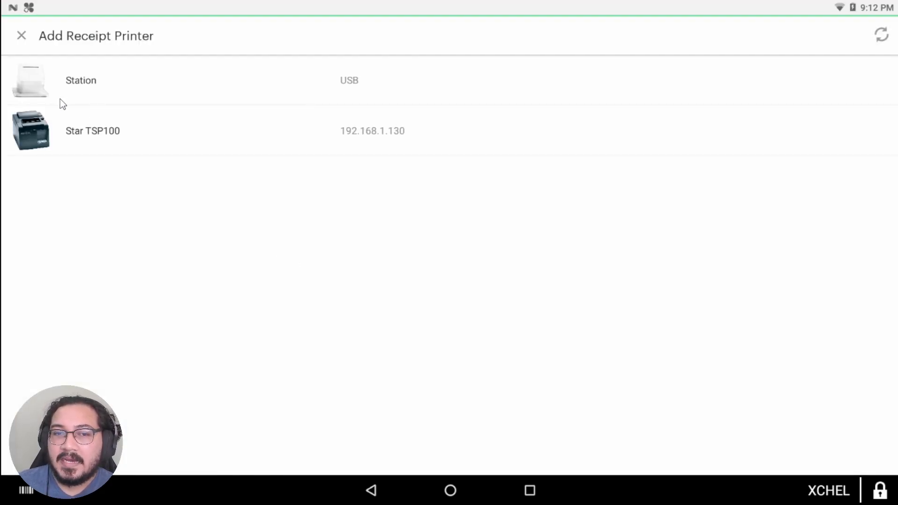
pyautogui.click(95, 83)
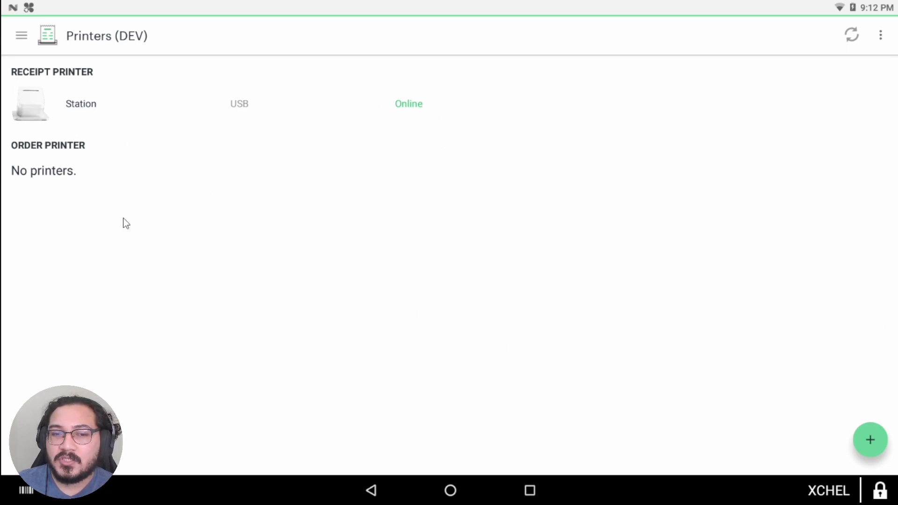
# Step: Add Star TSP100 as an order printer
pyautogui.click(866, 439)
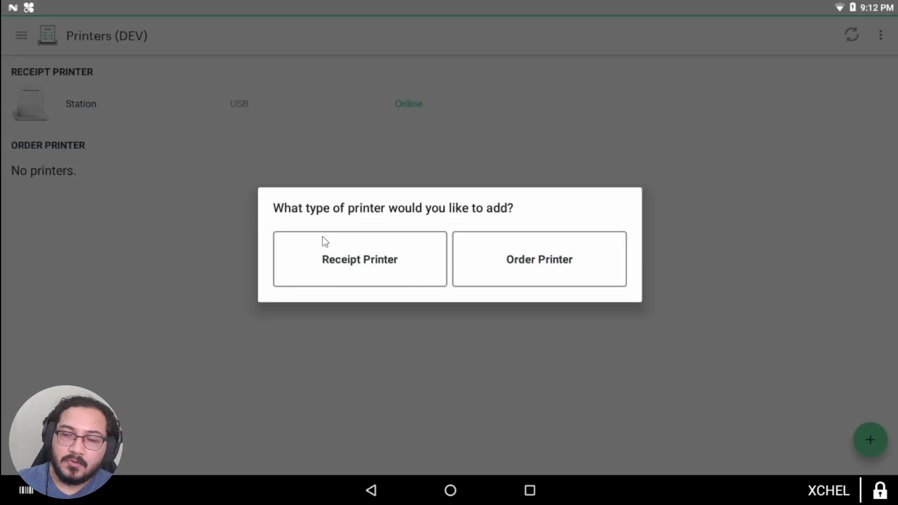
pyautogui.click(528, 264)
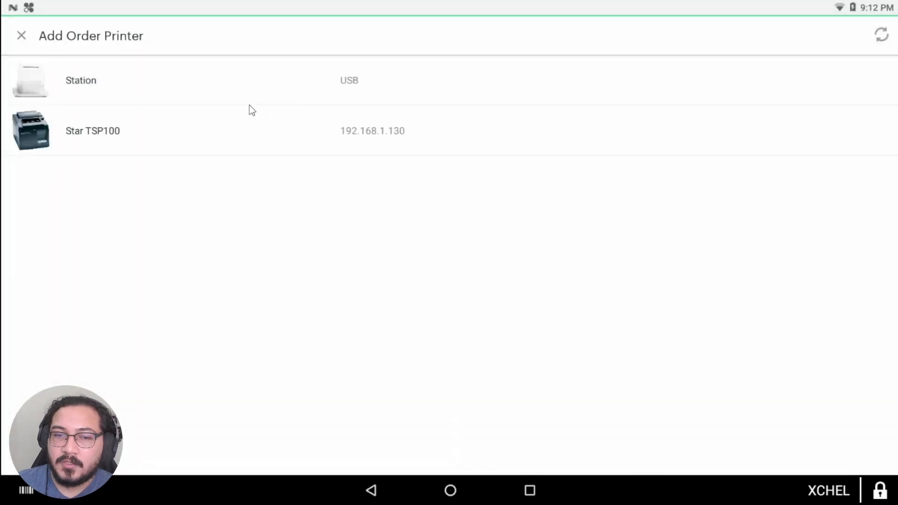
pyautogui.click(109, 132)
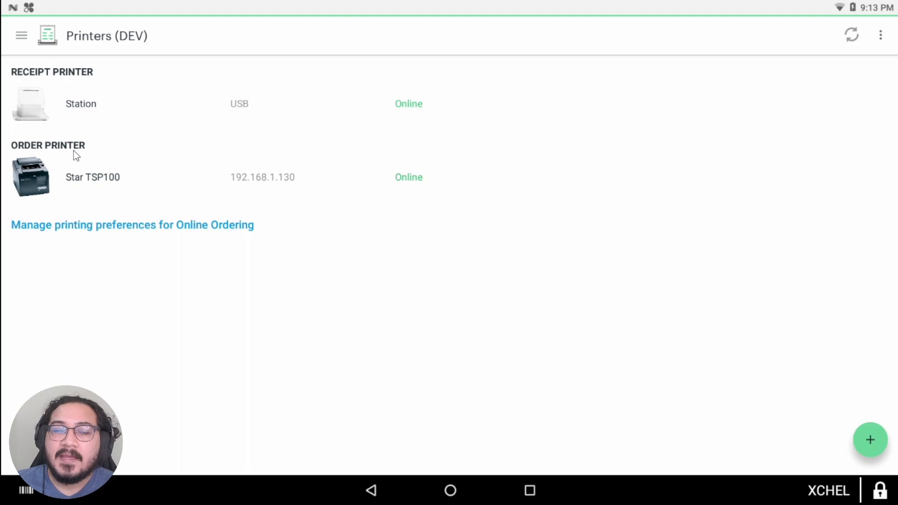
# Step: Set Star TSP100 to auto-print only Hot items, and save Station with all labels checked
pyautogui.click(30, 177)
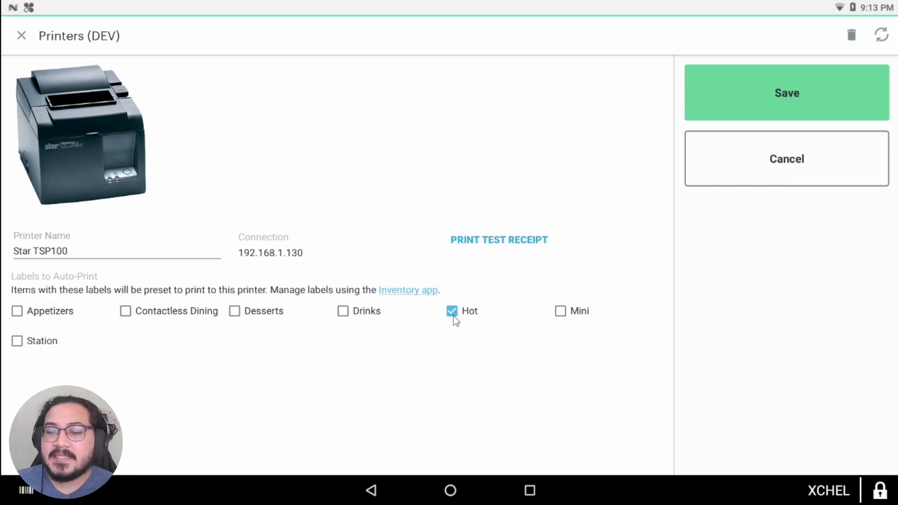
pyautogui.click(770, 83)
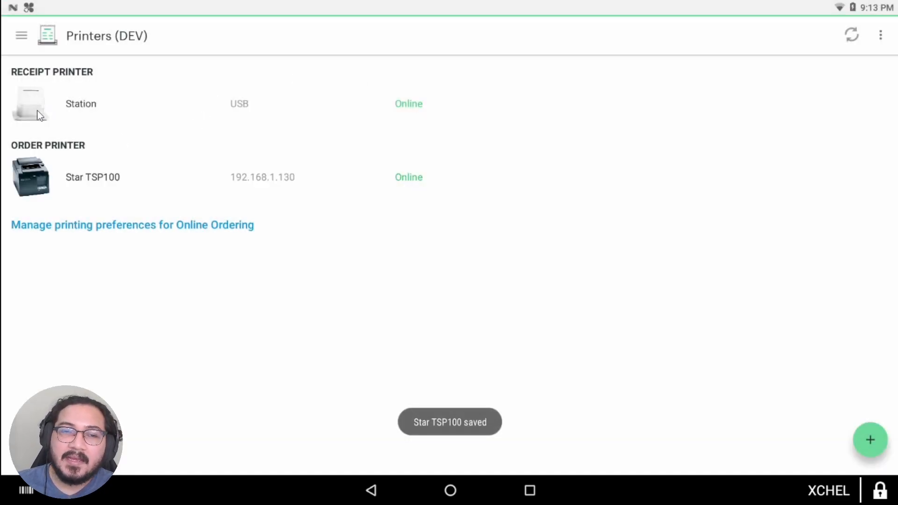
pyautogui.click(39, 105)
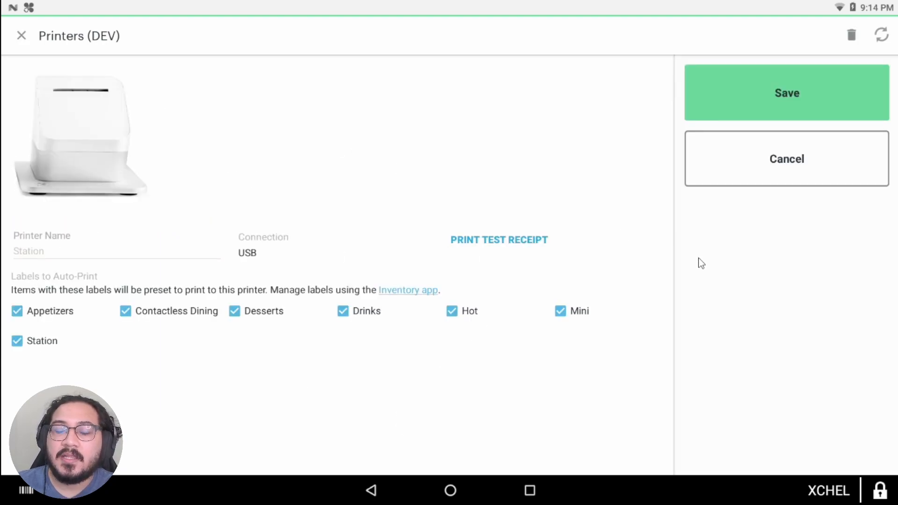
pyautogui.click(742, 96)
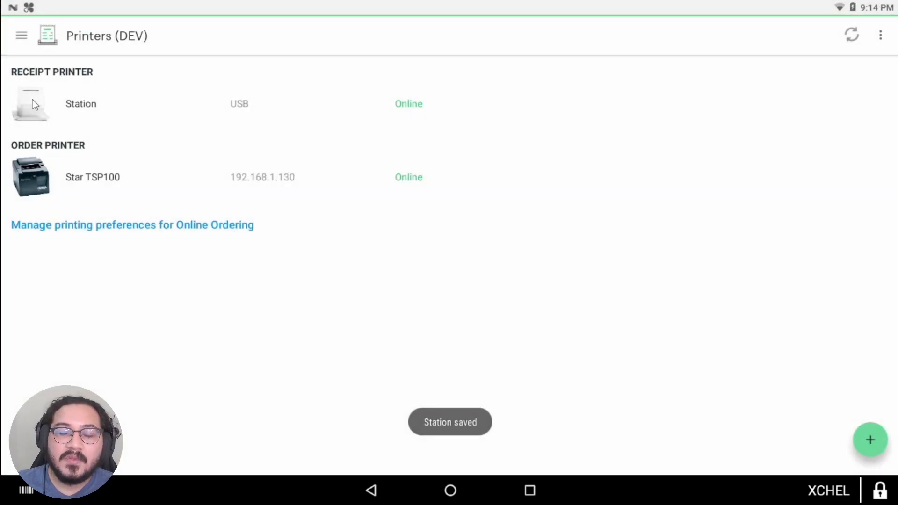
# Step: Reopen Station's settings, close them without changes, and return to the home screen
pyautogui.click(33, 103)
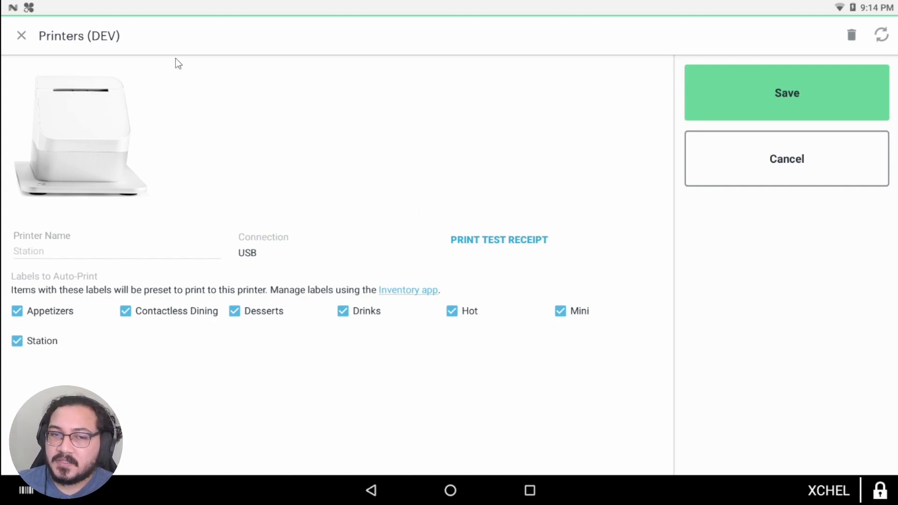
pyautogui.click(22, 38)
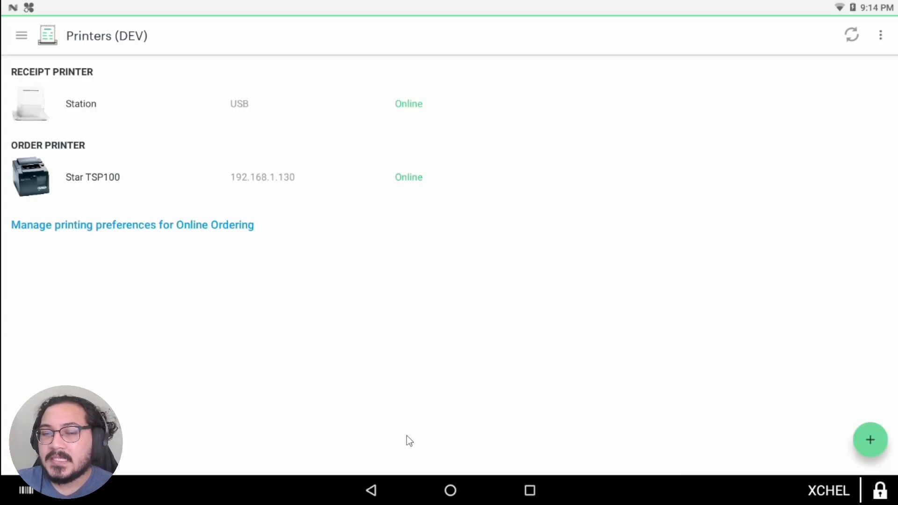
pyautogui.click(450, 489)
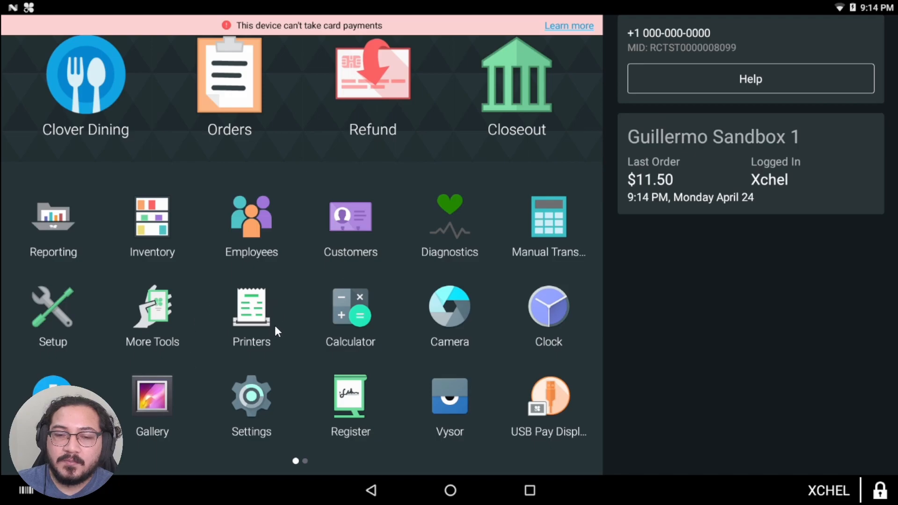
# Step: In Inventory's Labels list, add a new label named 'Cold'
pyautogui.click(160, 230)
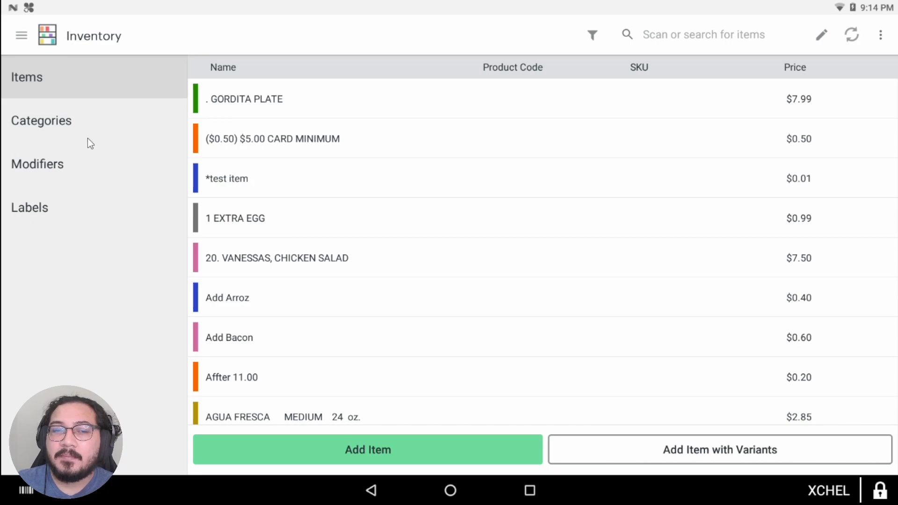
pyautogui.click(45, 208)
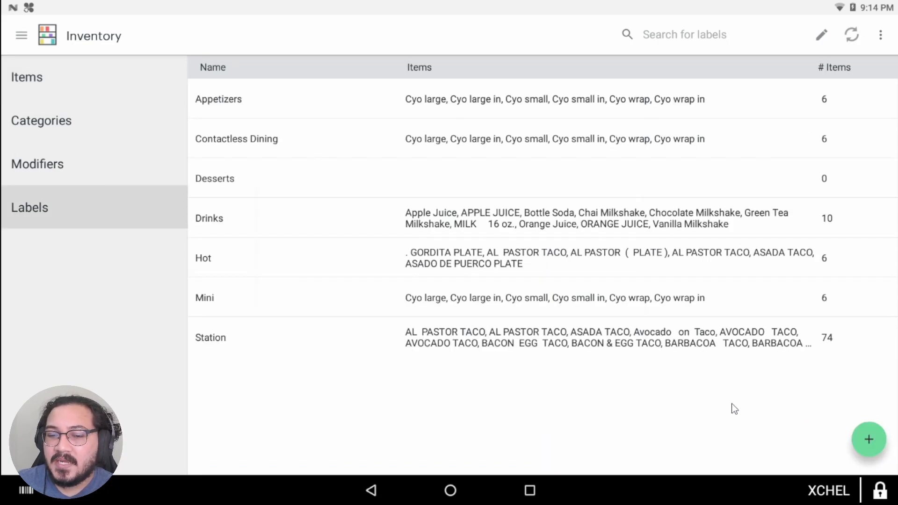
pyautogui.click(868, 439)
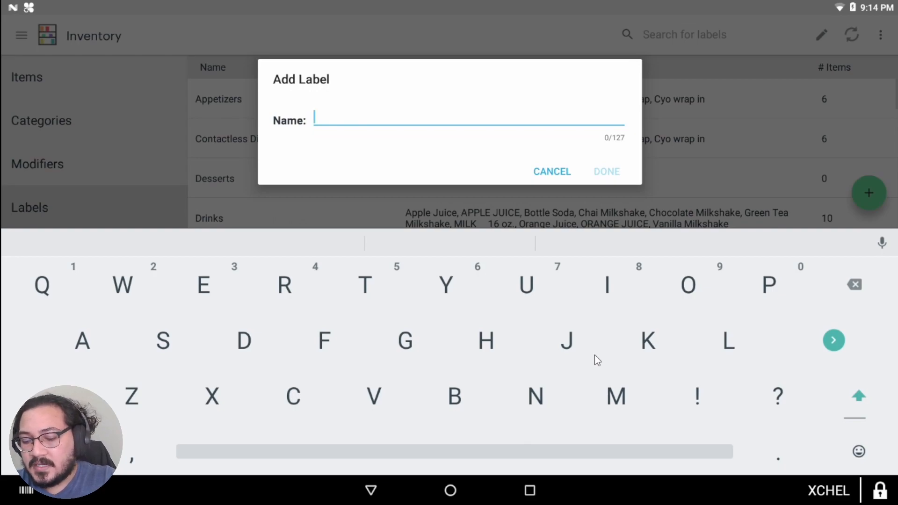
pyautogui.write('Co')
pyautogui.press('BackSpace')
pyautogui.write('old')
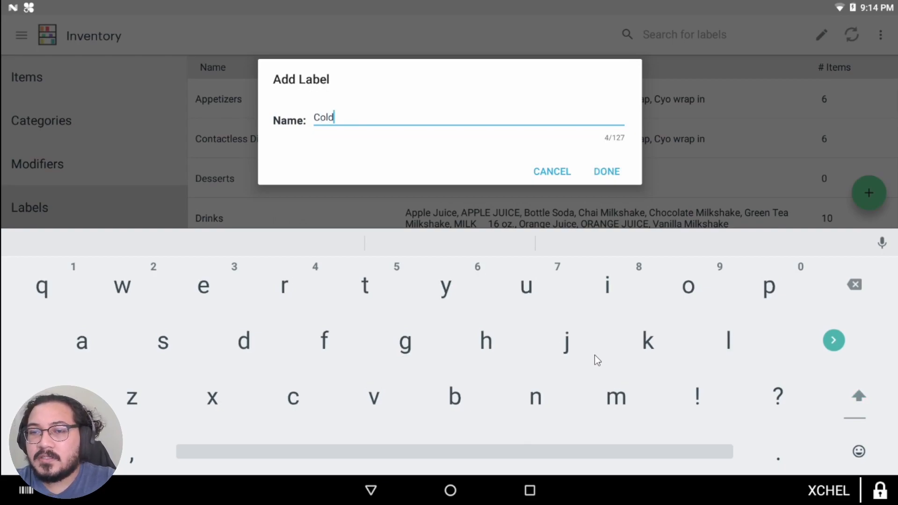
pyautogui.click(610, 173)
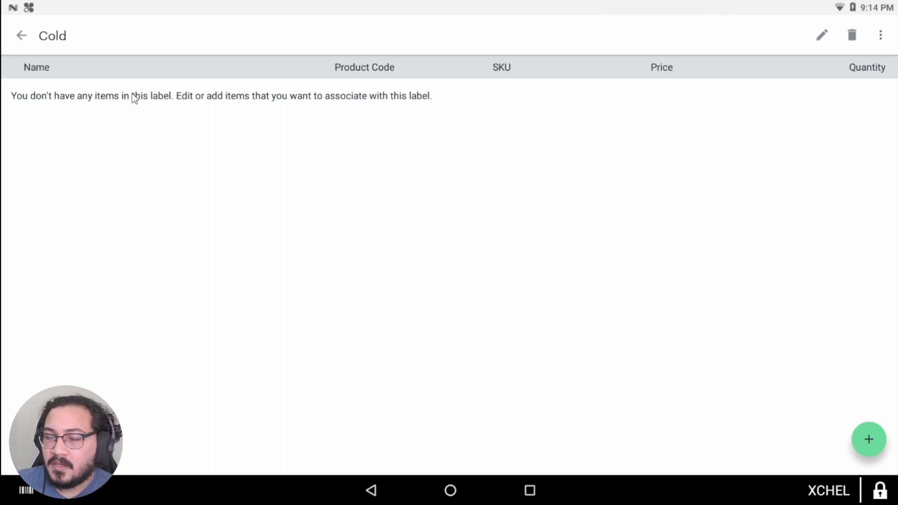
# Step: Open the Cold label's item picker and search the items for 'salad'
pyautogui.click(819, 35)
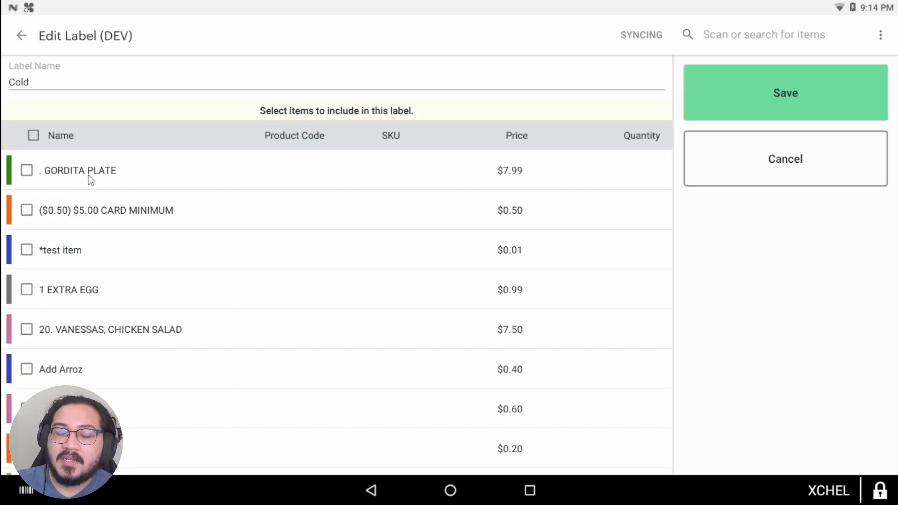
pyautogui.scroll(-8, 110, 296)
pyautogui.scroll(-20, 135, 341)
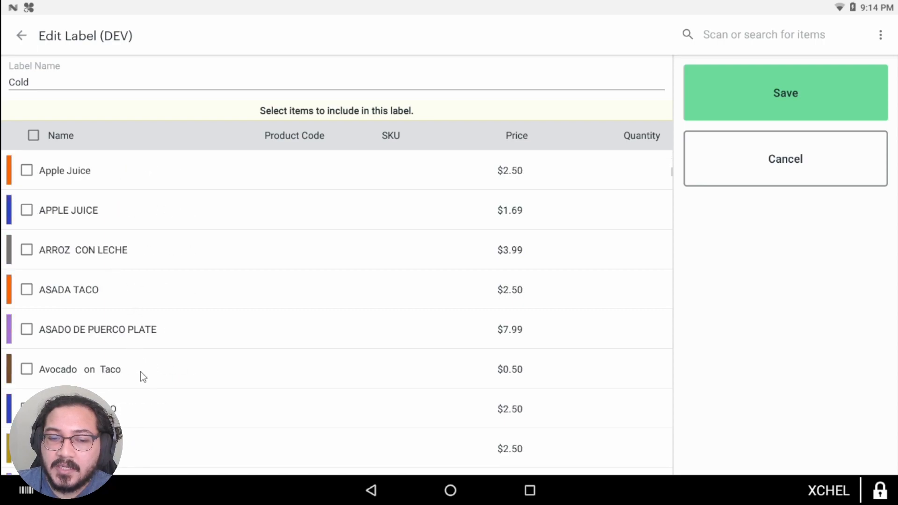
pyautogui.scroll(-15, 218, 387)
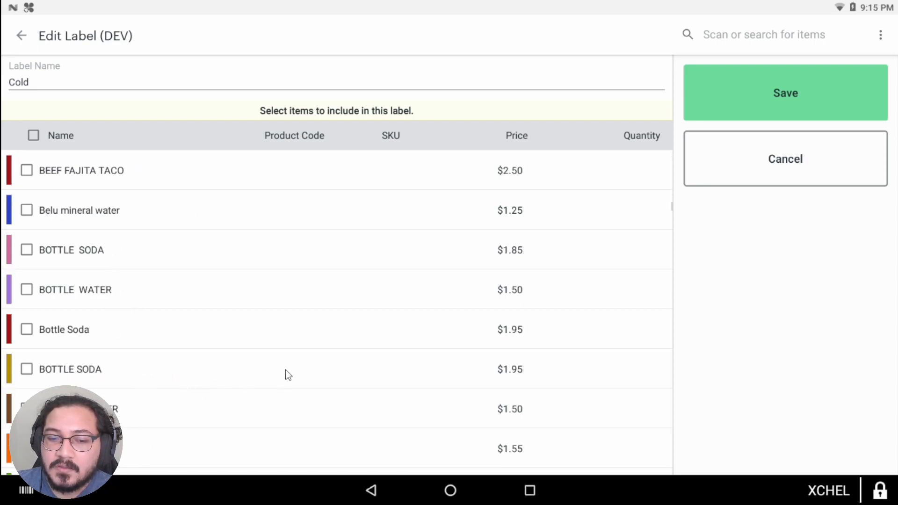
pyautogui.scroll(-6, 162, 398)
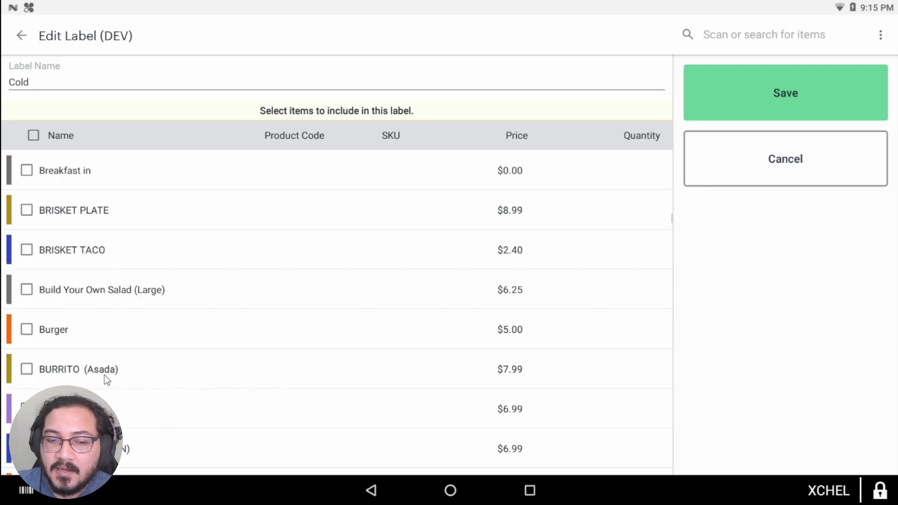
pyautogui.scroll(-2, 187, 333)
pyautogui.scroll(-2, 204, 355)
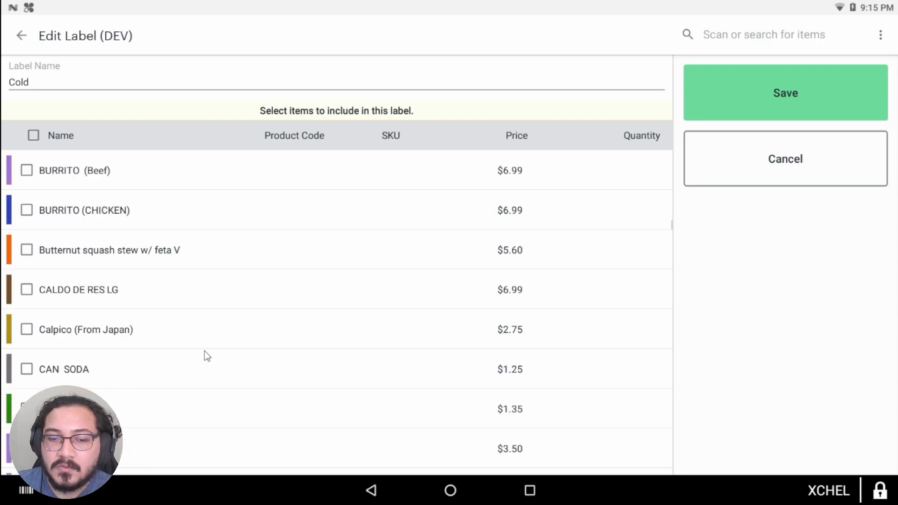
pyautogui.scroll(6, 132, 216)
pyautogui.scroll(15, 424, 323)
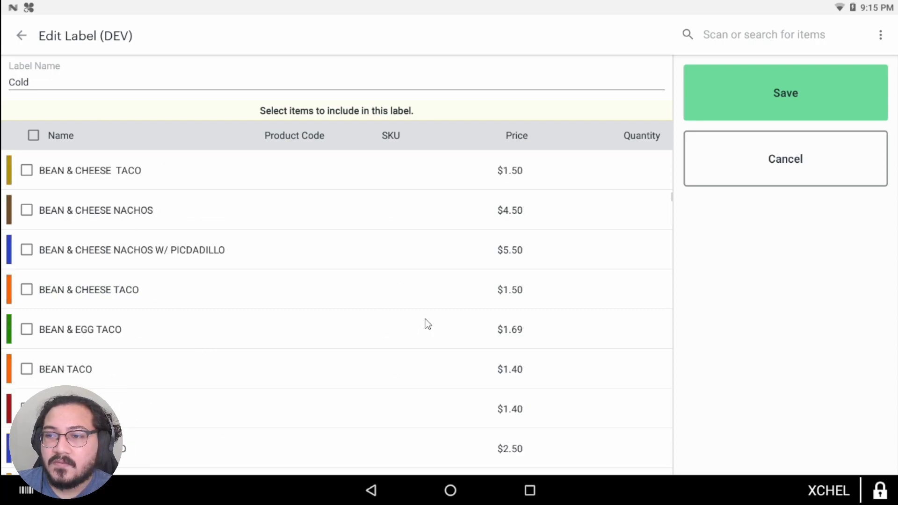
pyautogui.click(768, 45)
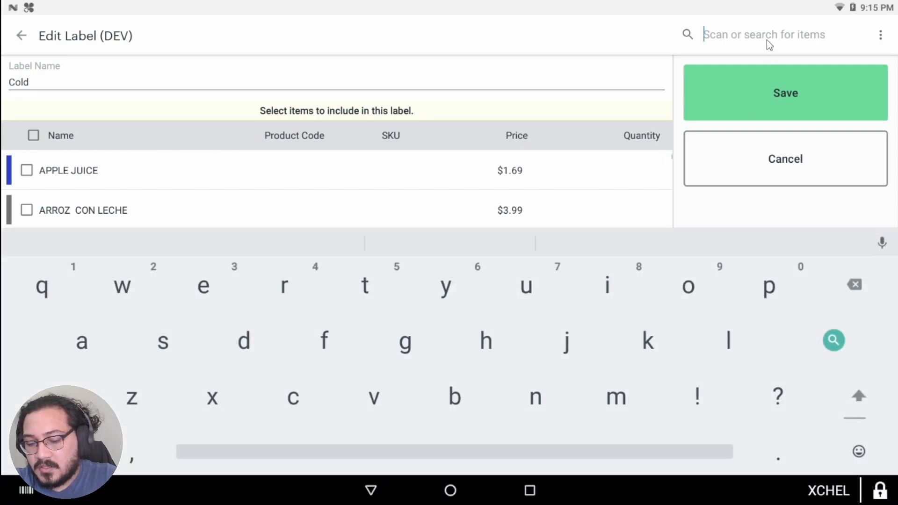
pyautogui.write('salad')
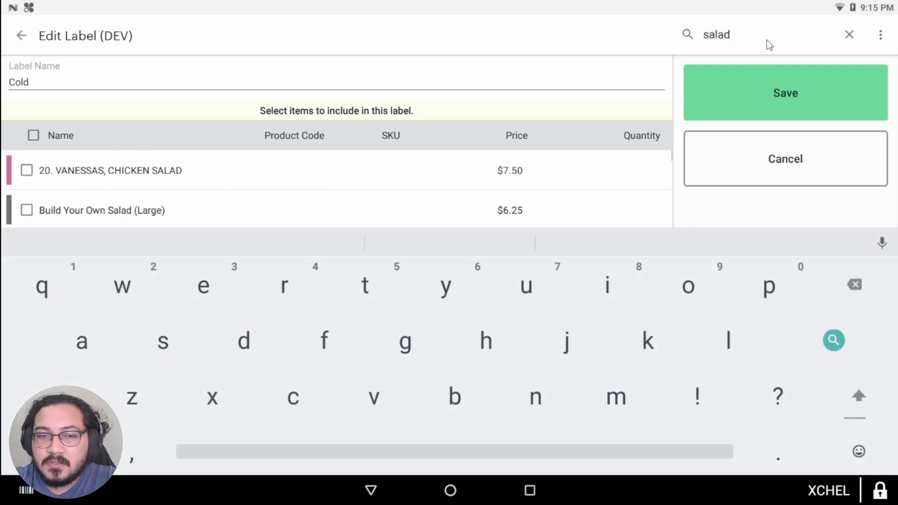
# Step: Tick six salad items, including Greek salad, Salad out and Side Order SALAD, and save
pyautogui.click(26, 210)
pyautogui.click(42, 174)
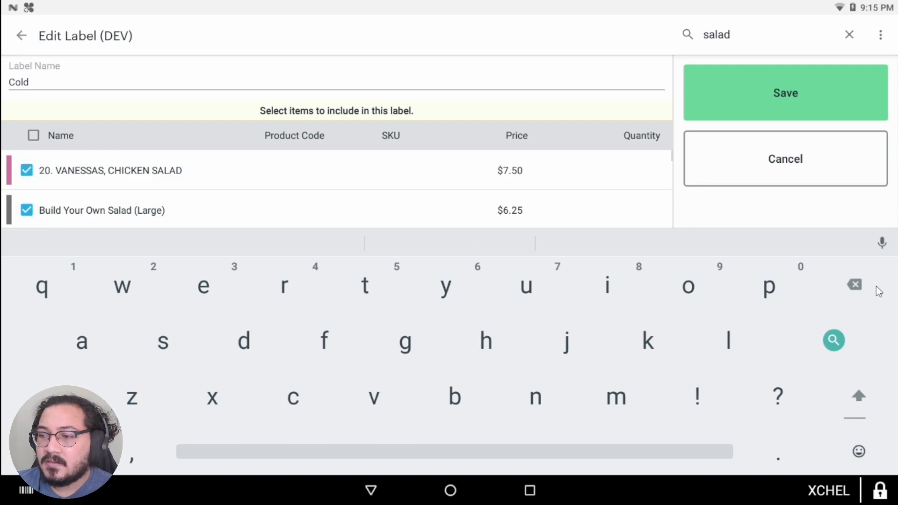
pyautogui.scroll(-2, 169, 183)
pyautogui.scroll(1, 182, 197)
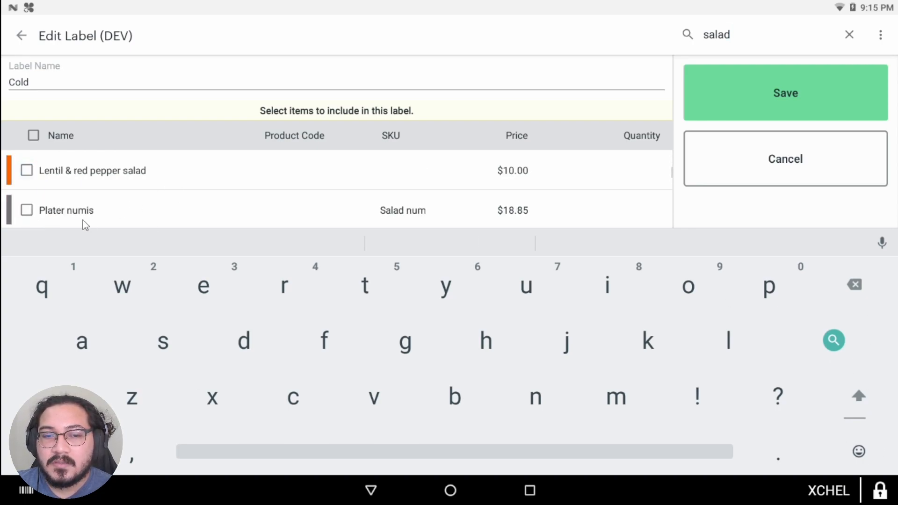
pyautogui.click(28, 180)
pyautogui.scroll(1, 80, 194)
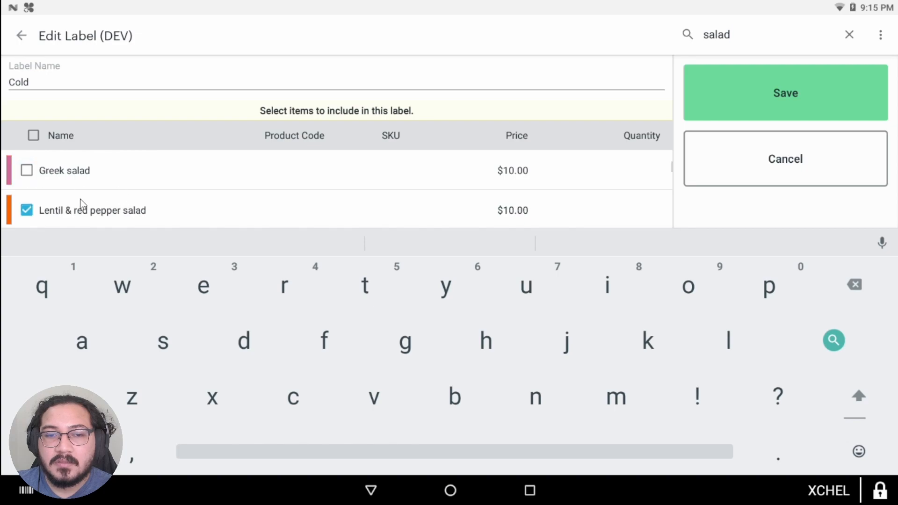
pyautogui.click(28, 178)
pyautogui.scroll(1, 85, 197)
pyautogui.scroll(1, 84, 196)
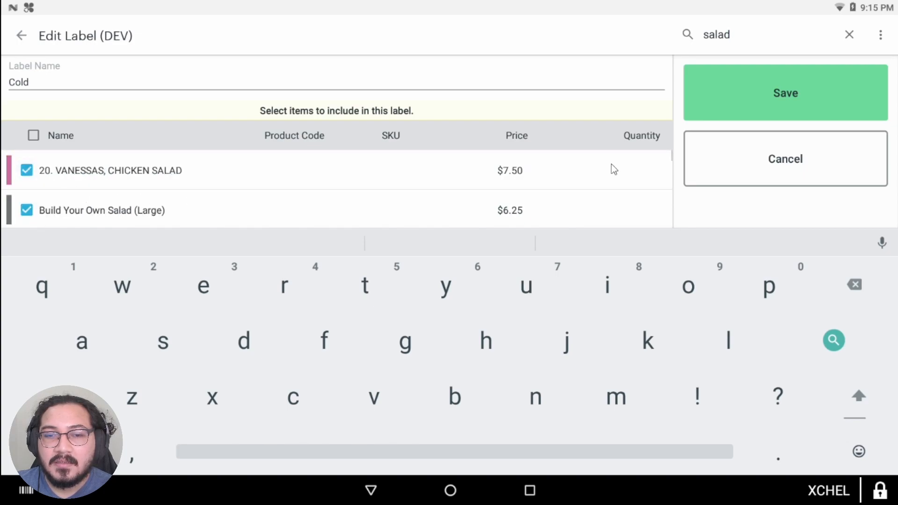
pyautogui.scroll(-5, 95, 204)
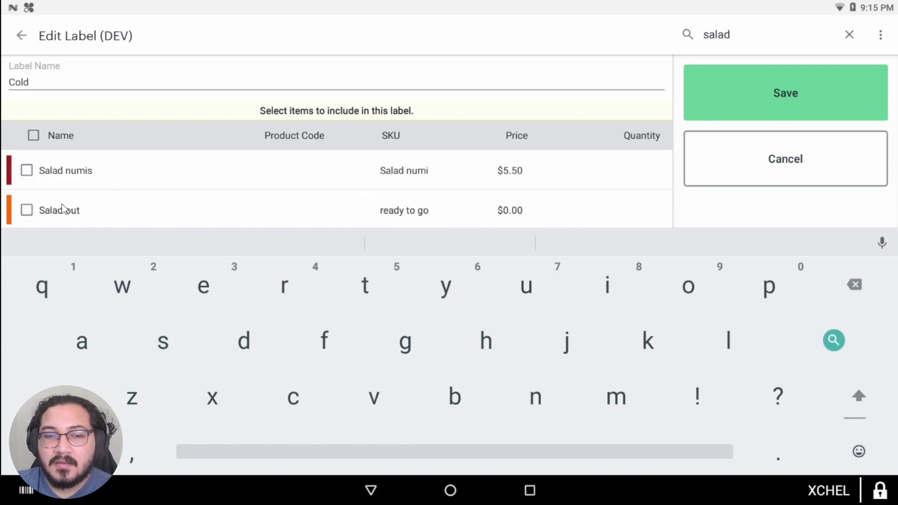
pyautogui.click(27, 210)
pyautogui.scroll(-1, 139, 196)
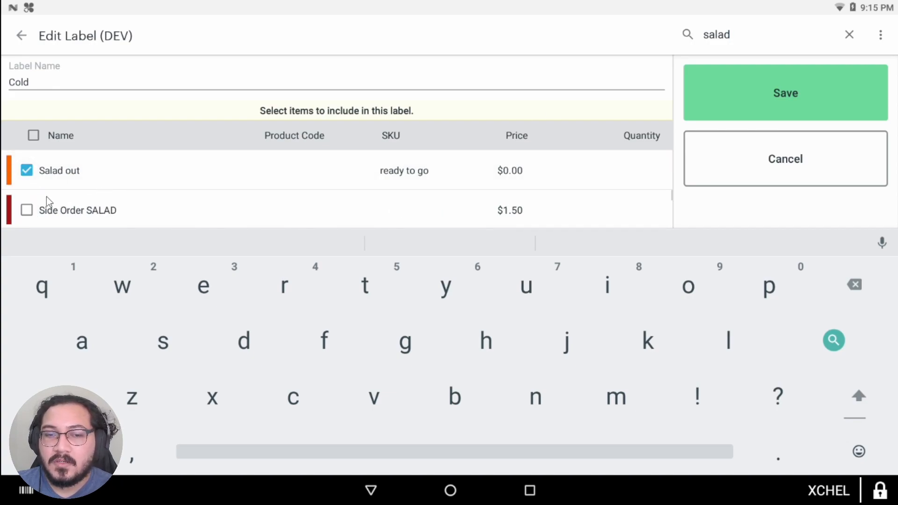
pyautogui.click(28, 210)
pyautogui.click(760, 98)
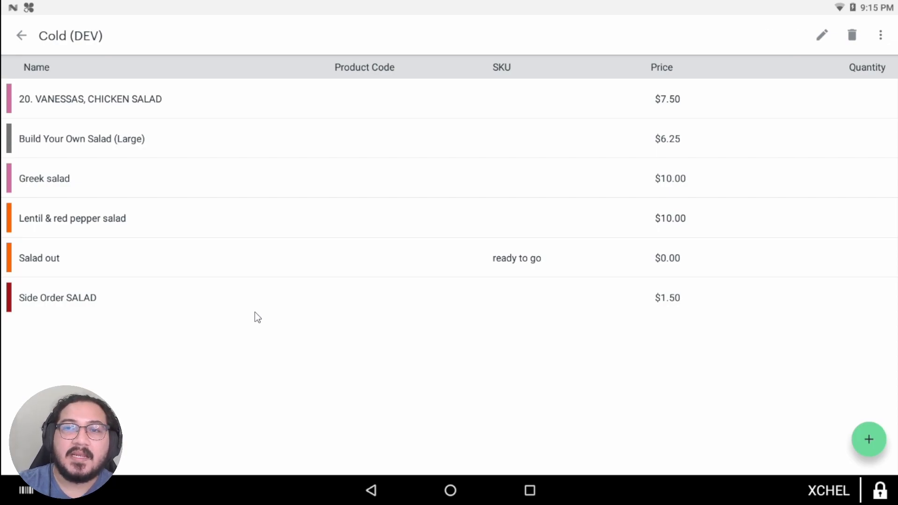
# Step: Leave the Cold label, go to the home screen and launch the Setup app
pyautogui.click(21, 36)
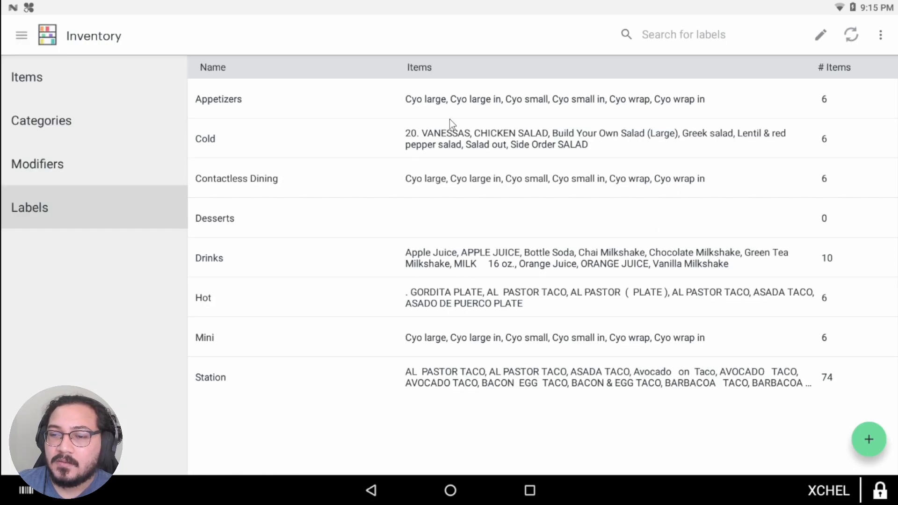
pyautogui.click(450, 498)
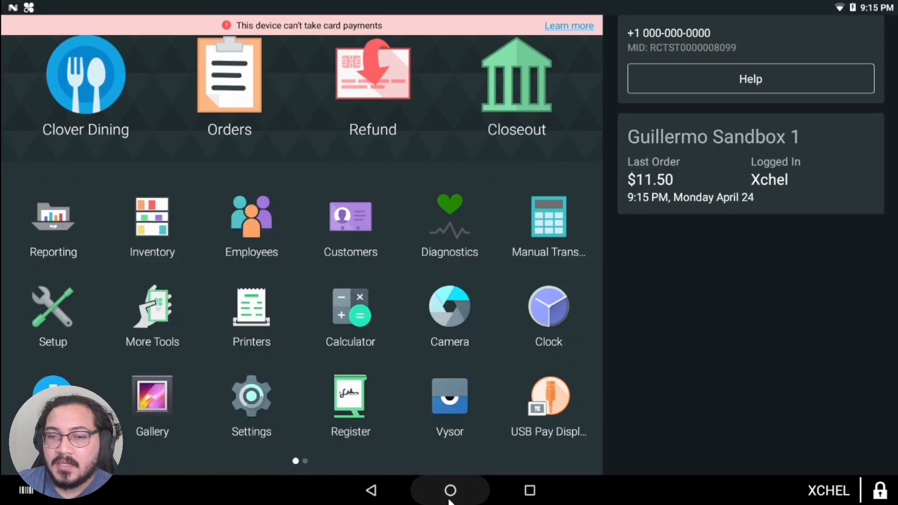
pyautogui.click(57, 308)
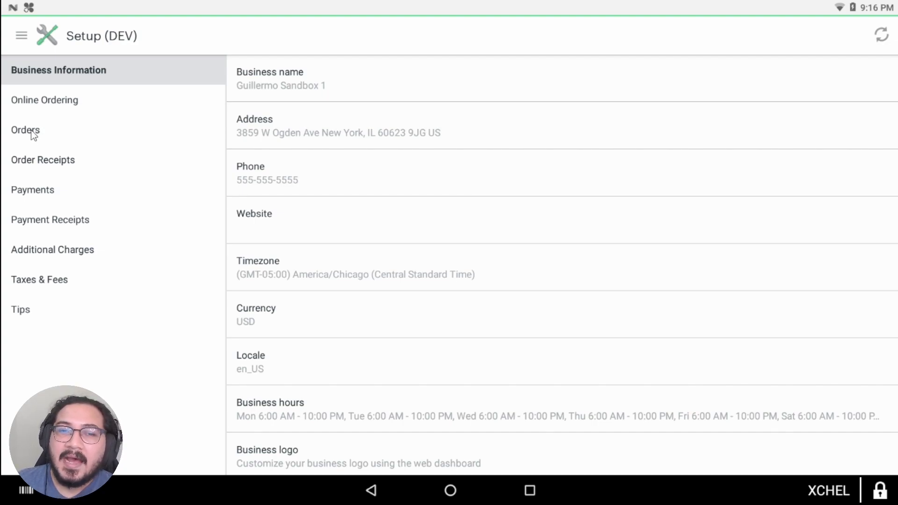
# Step: Review the Order and Payment Receipts settings, then open the order receipt printer list
pyautogui.click(49, 162)
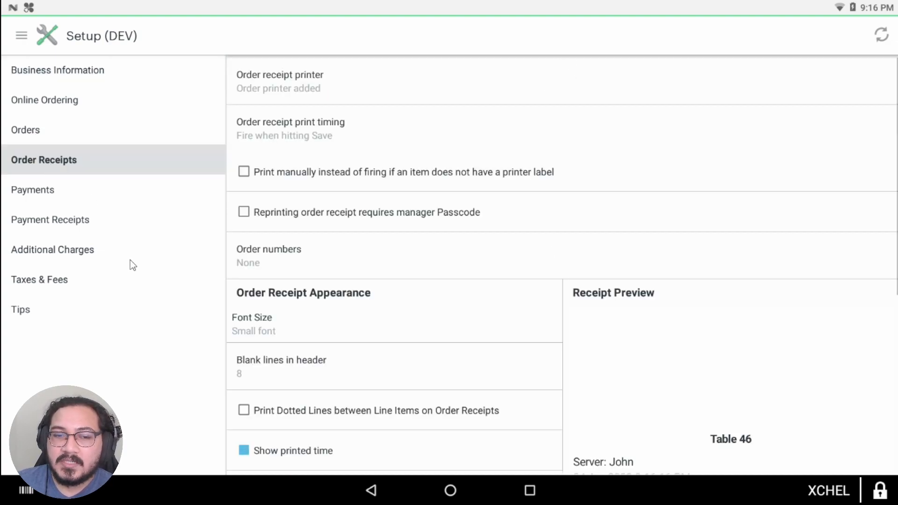
pyautogui.click(52, 226)
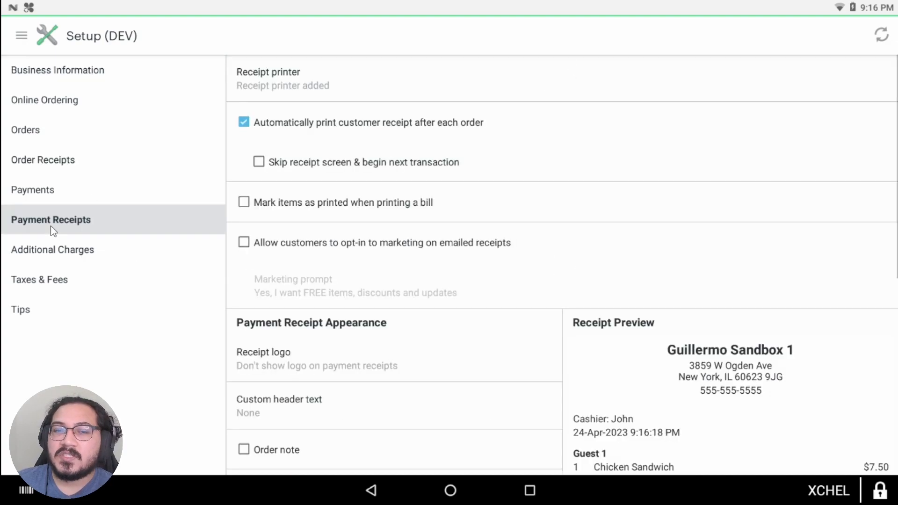
pyautogui.click(75, 164)
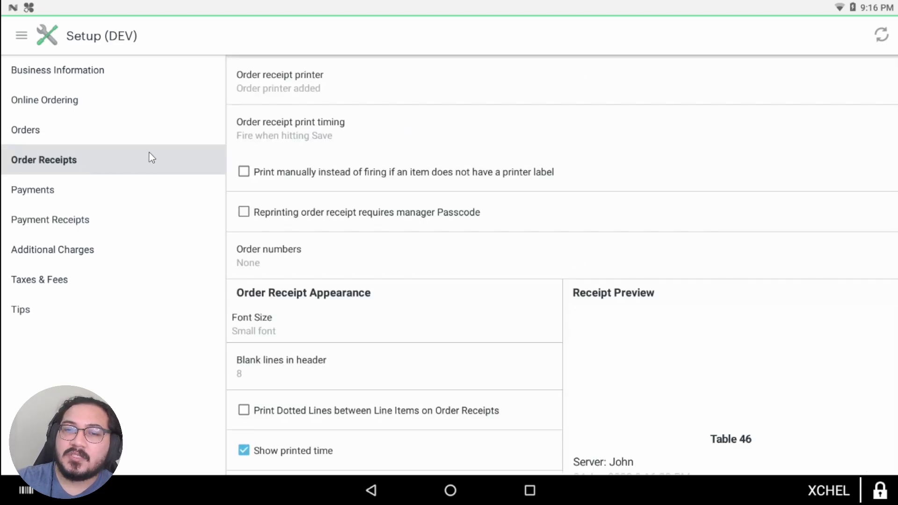
pyautogui.scroll(-3, 554, 248)
pyautogui.scroll(3, 556, 252)
pyautogui.scroll(-6, 563, 243)
pyautogui.scroll(-2, 630, 248)
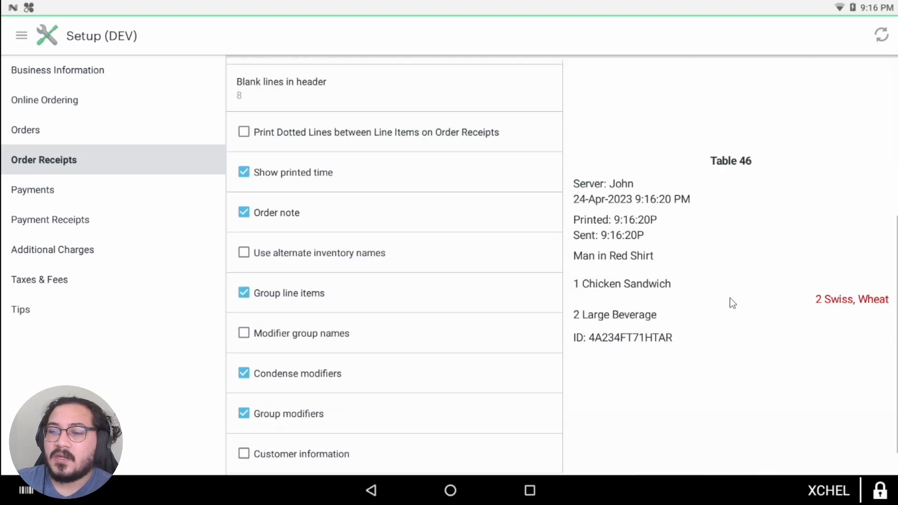
pyautogui.scroll(5, 570, 346)
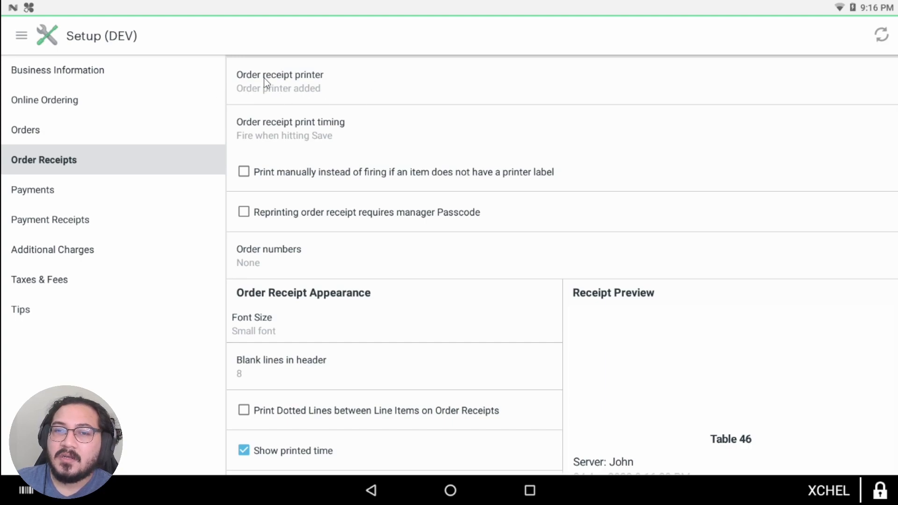
pyautogui.click(242, 84)
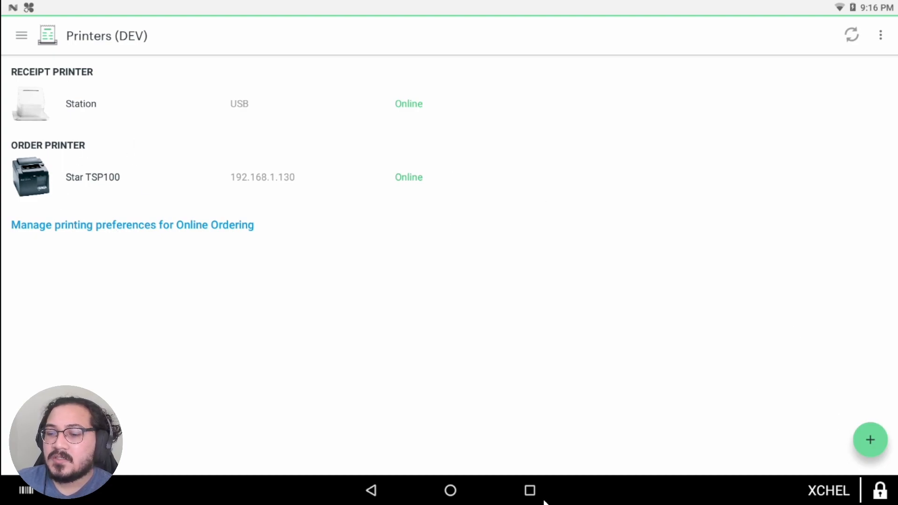
# Step: Add Station as an extra order printer and return to Order Receipts
pyautogui.click(374, 497)
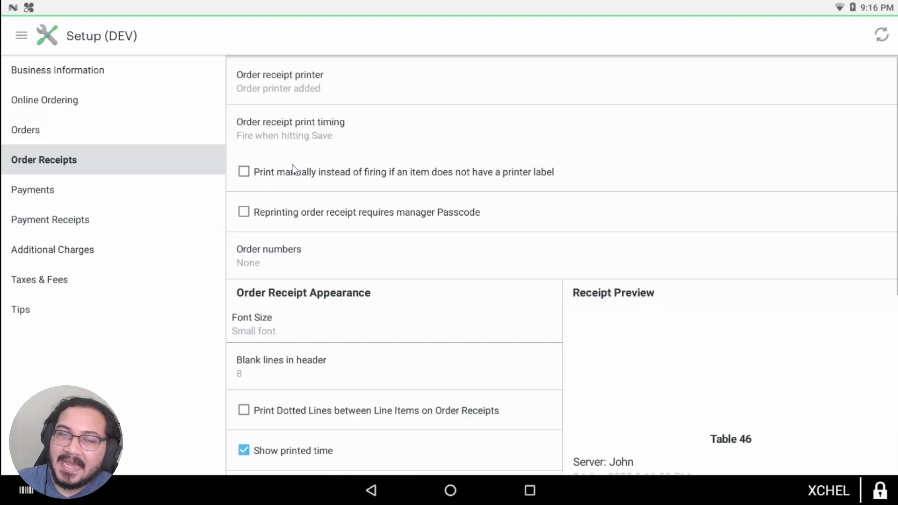
pyautogui.click(314, 78)
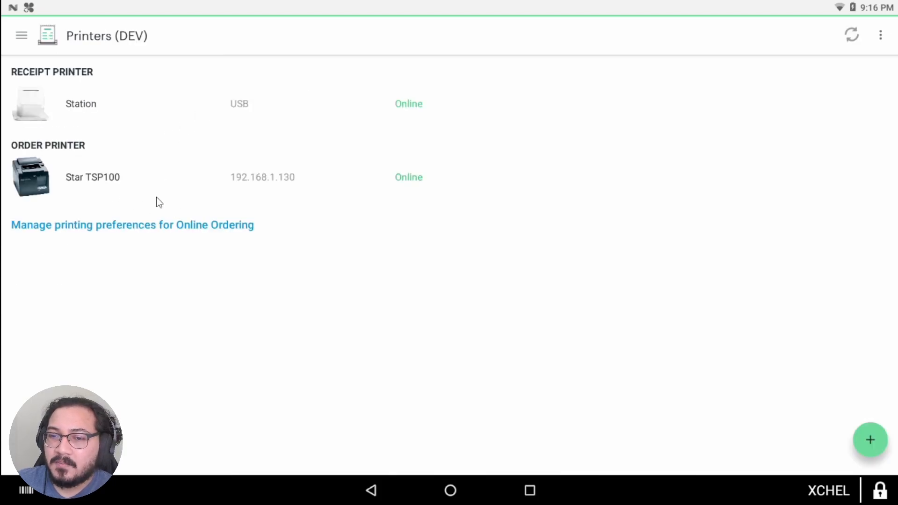
pyautogui.click(868, 440)
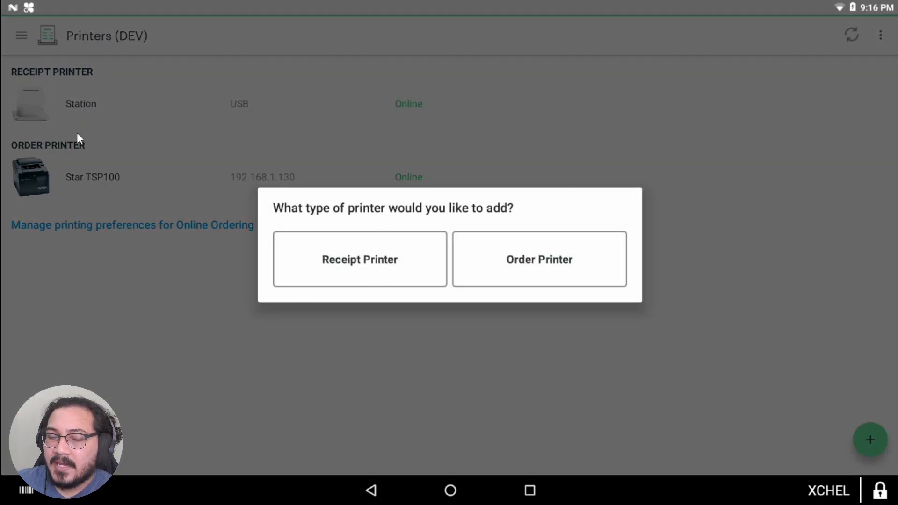
pyautogui.click(503, 265)
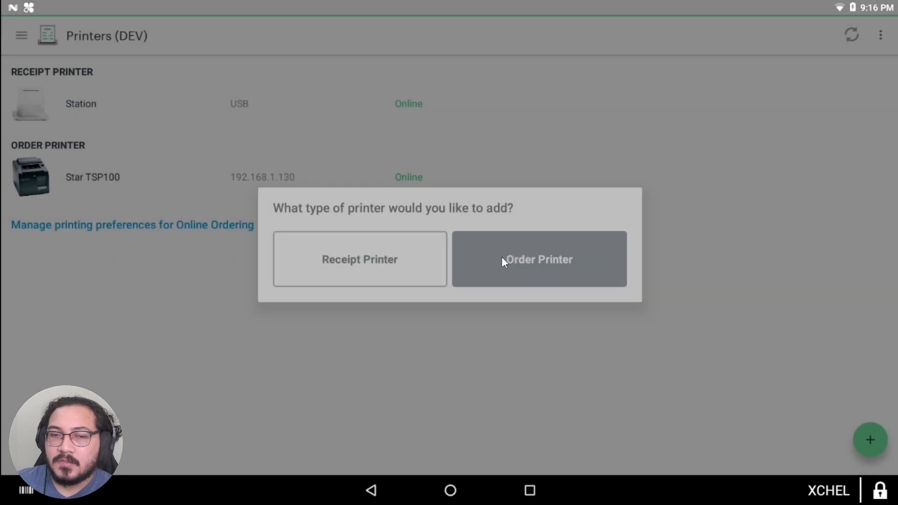
pyautogui.click(101, 89)
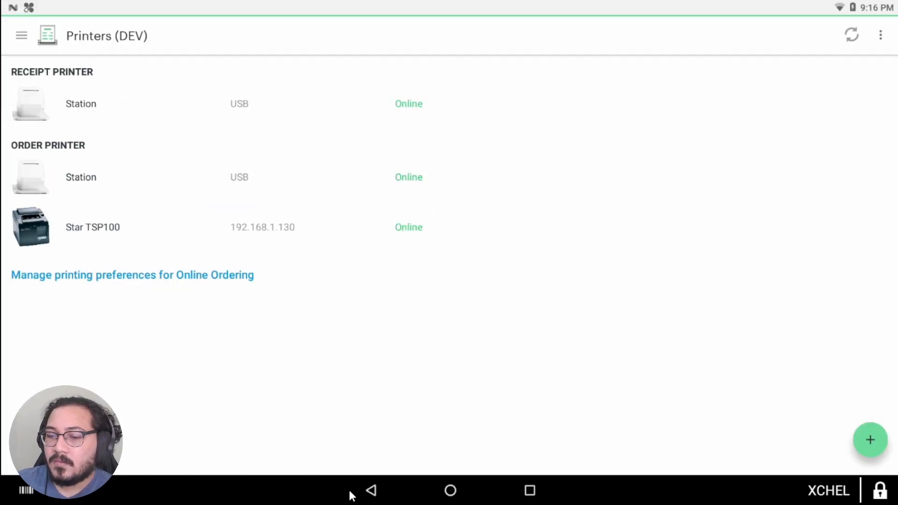
pyautogui.click(372, 491)
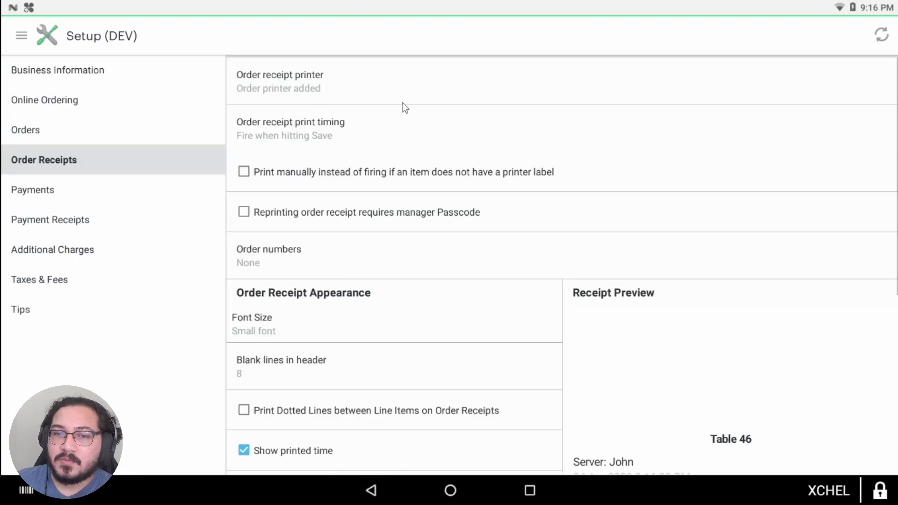
# Step: Delete Station from the order printers, leaving only Star TSP100
pyautogui.click(442, 102)
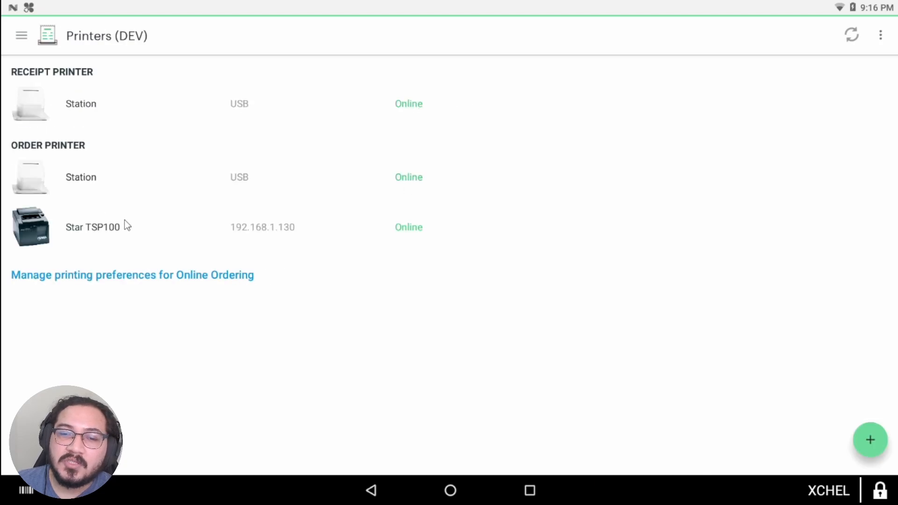
pyautogui.click(203, 177)
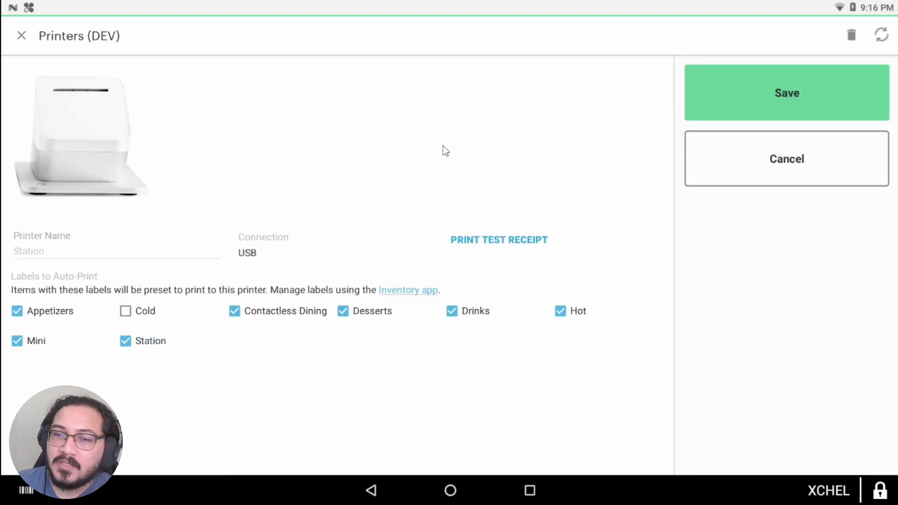
pyautogui.click(850, 37)
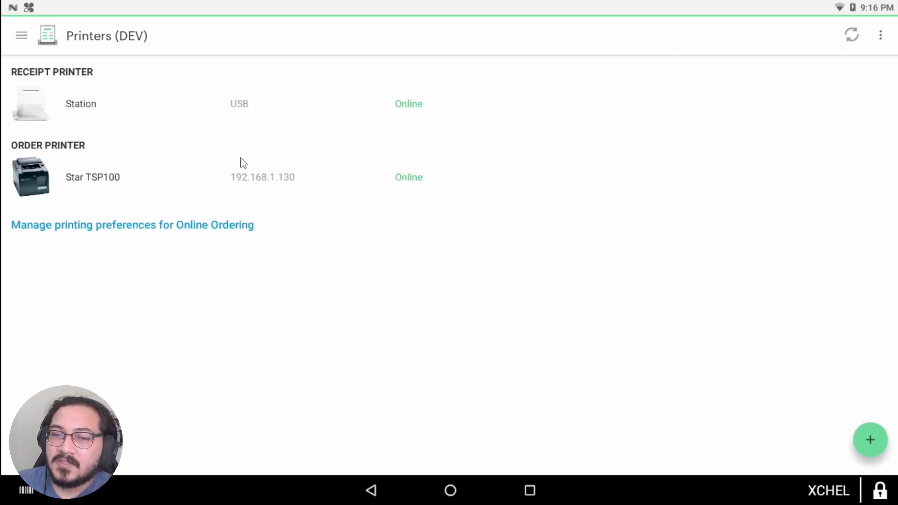
pyautogui.click(371, 495)
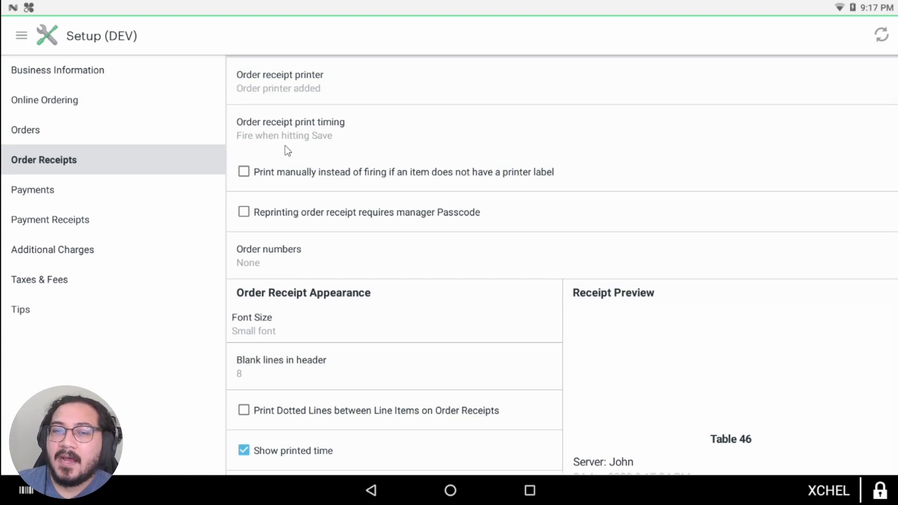
# Step: Change the order receipt print timing from 'Fire when hitting Save' to 'Print when hitting Pay'
pyautogui.click(341, 134)
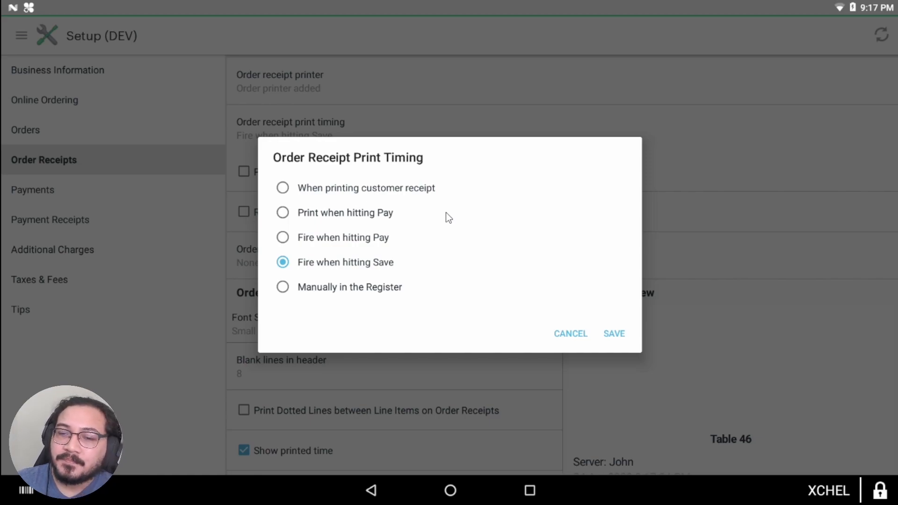
pyautogui.click(283, 287)
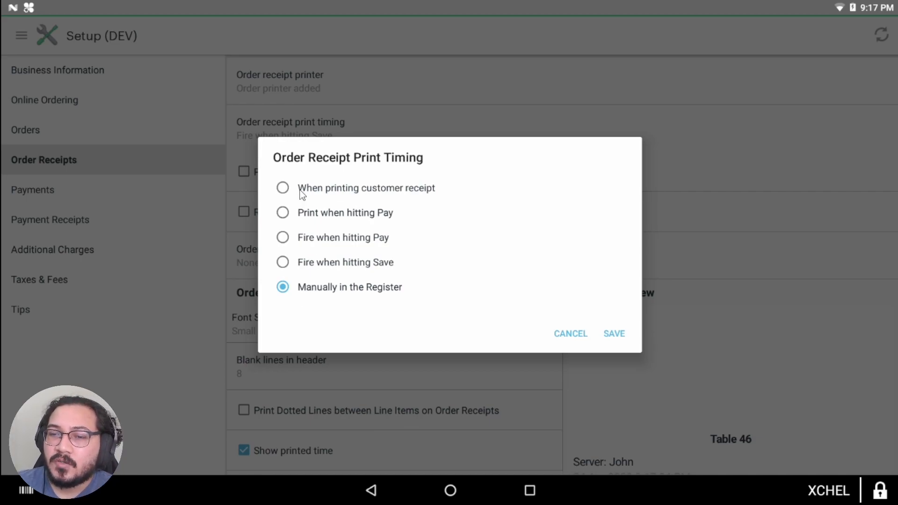
pyautogui.click(284, 238)
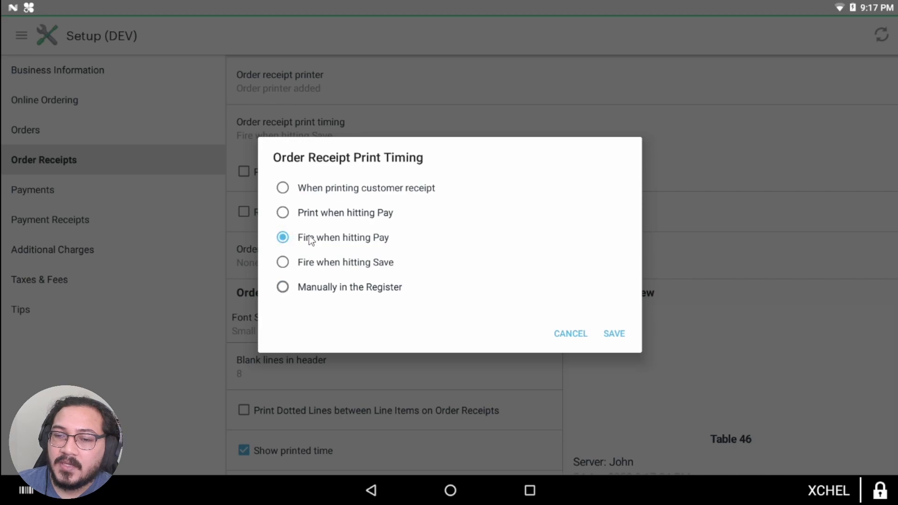
pyautogui.click(281, 213)
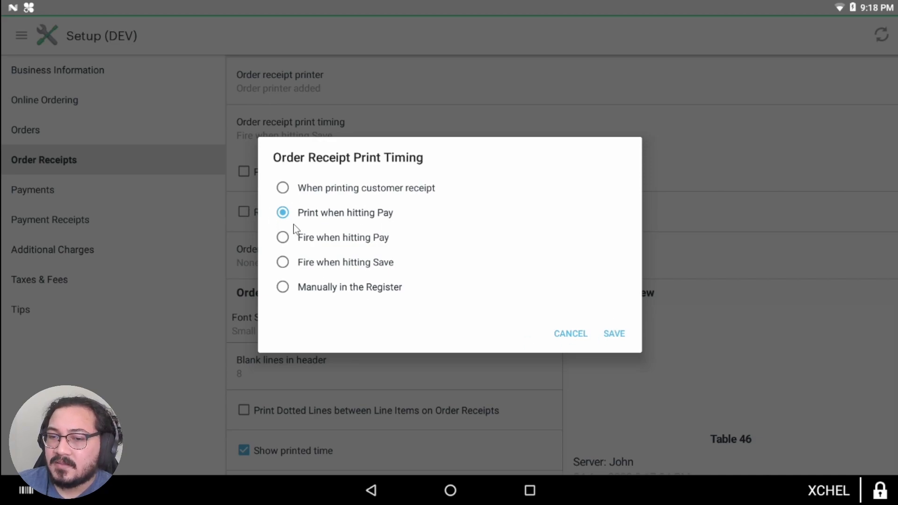
pyautogui.click(614, 334)
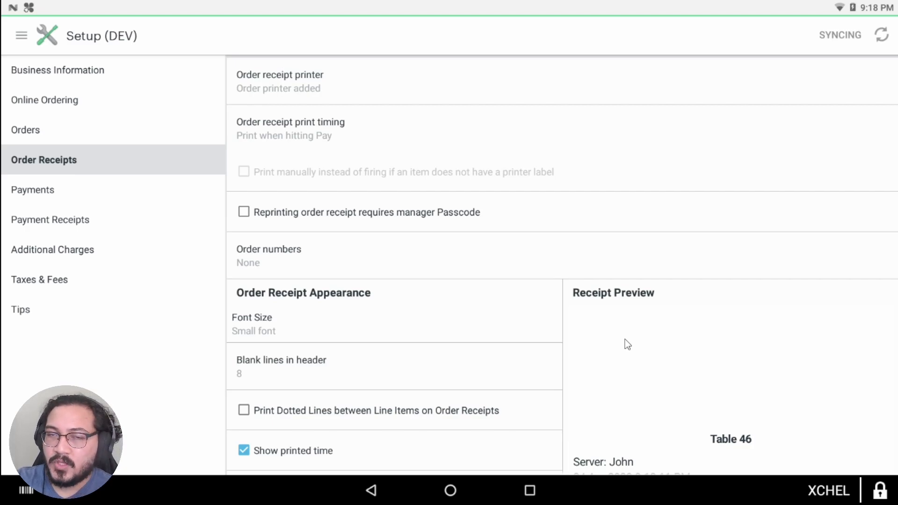
# Step: Turn off 'Group line items', comparing the Receipt Preview while toggling it
pyautogui.scroll(-3, 509, 338)
pyautogui.scroll(-3, 486, 328)
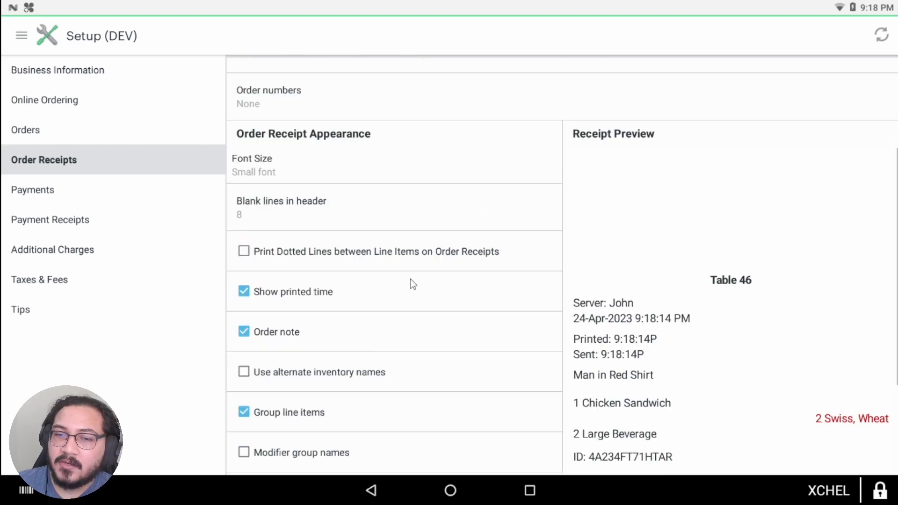
pyautogui.scroll(-4, 450, 237)
pyautogui.scroll(9, 304, 210)
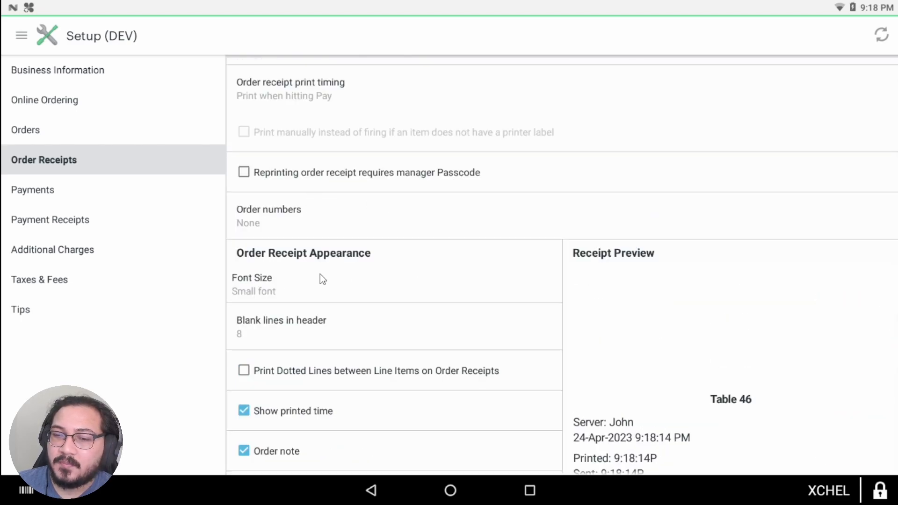
pyautogui.scroll(-6, 375, 214)
pyautogui.scroll(2, 343, 182)
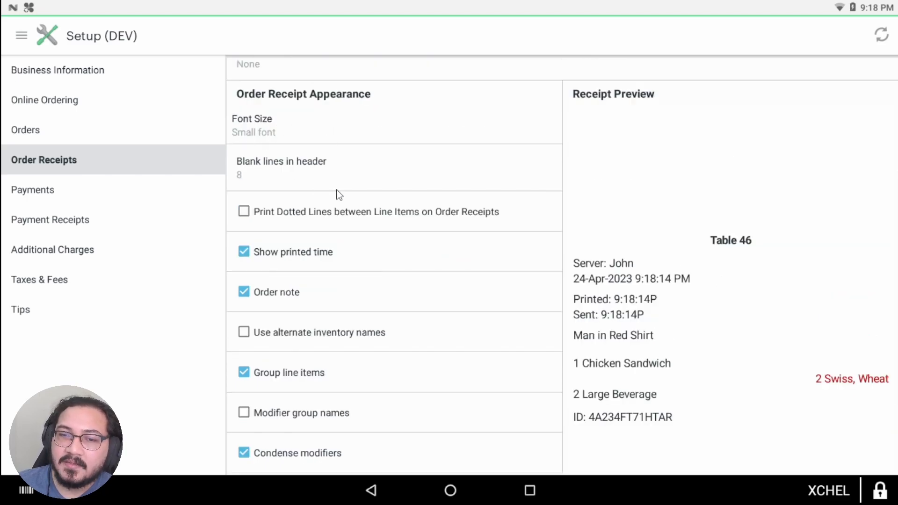
pyautogui.scroll(-2, 589, 222)
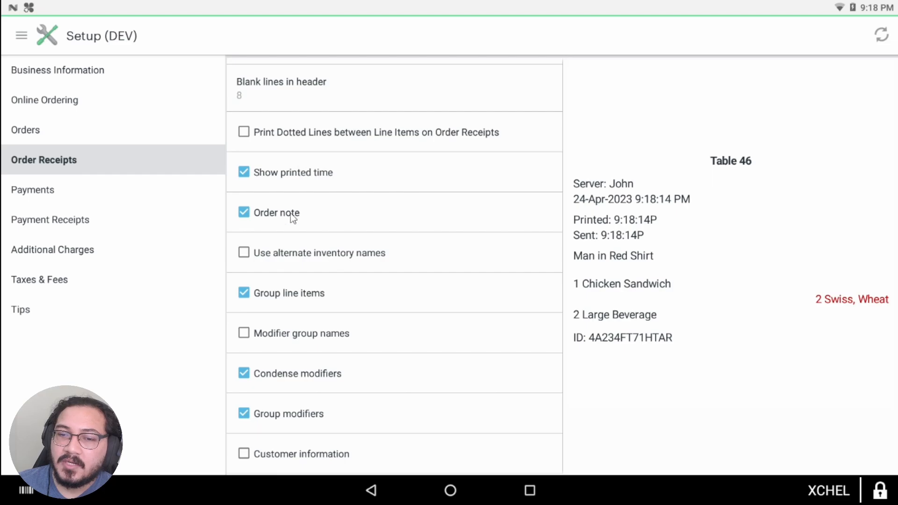
pyautogui.scroll(-1, 271, 210)
pyautogui.scroll(1, 528, 195)
pyautogui.scroll(2, 671, 254)
pyautogui.scroll(-2, 627, 251)
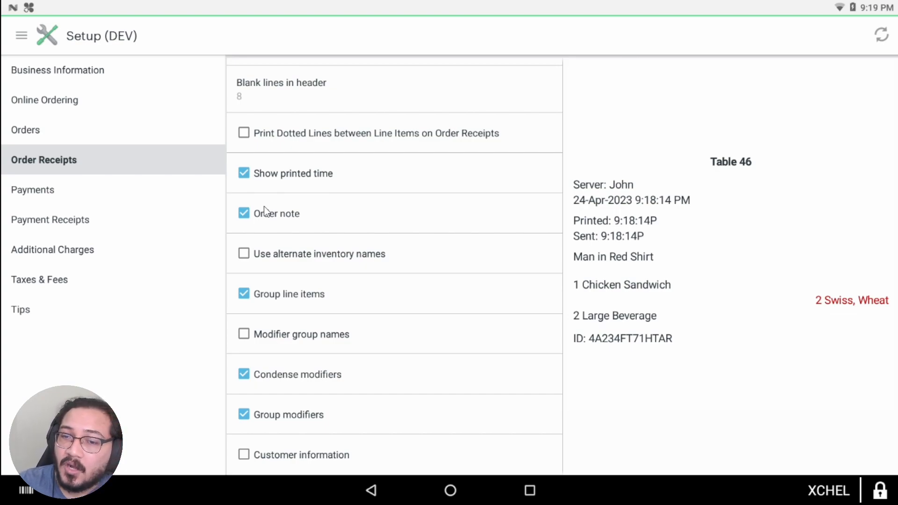
pyautogui.scroll(-1, 264, 206)
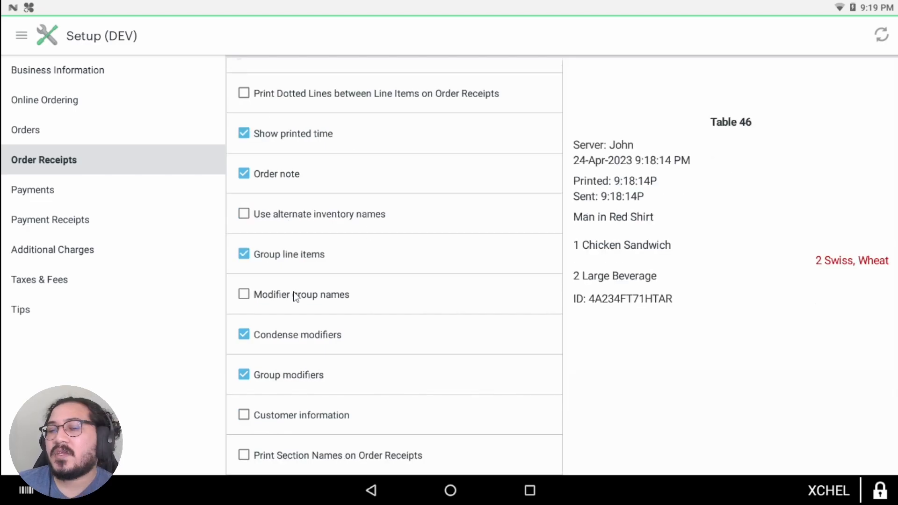
pyautogui.scroll(6, 540, 337)
pyautogui.scroll(-6, 523, 326)
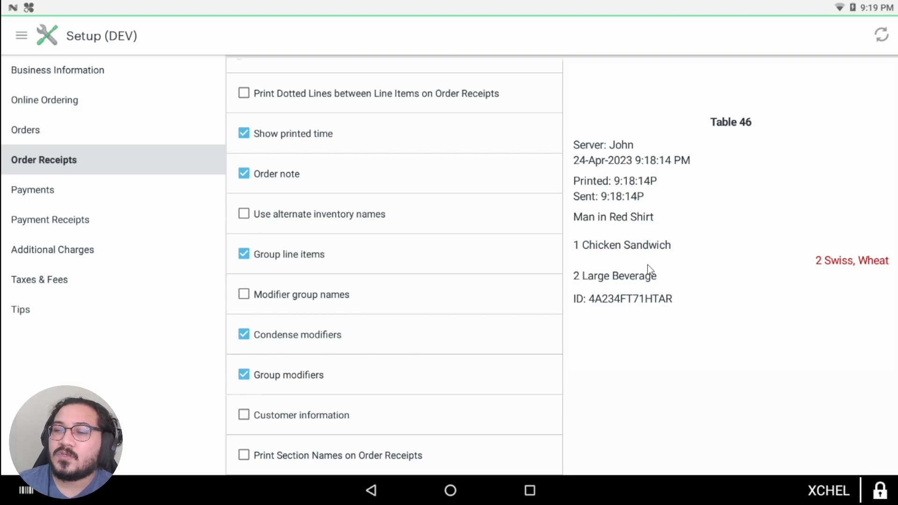
pyautogui.scroll(1, 648, 266)
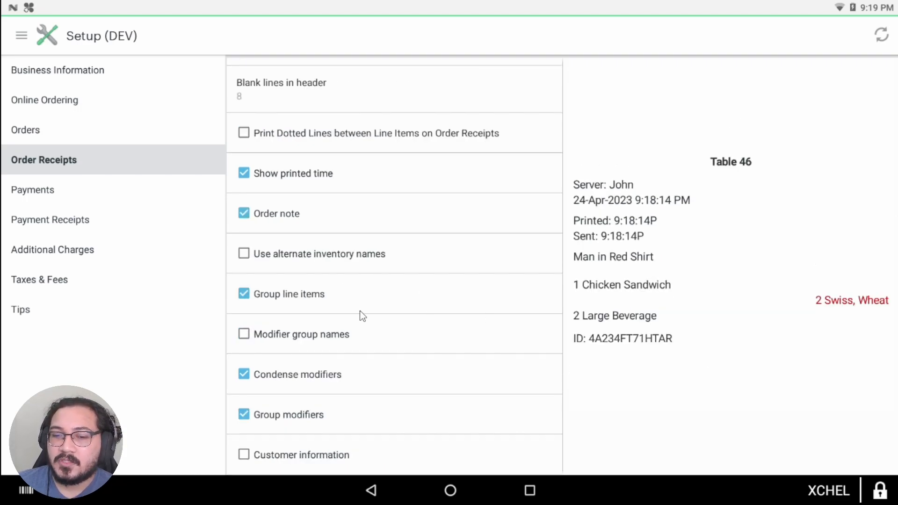
pyautogui.click(240, 290)
pyautogui.click(242, 291)
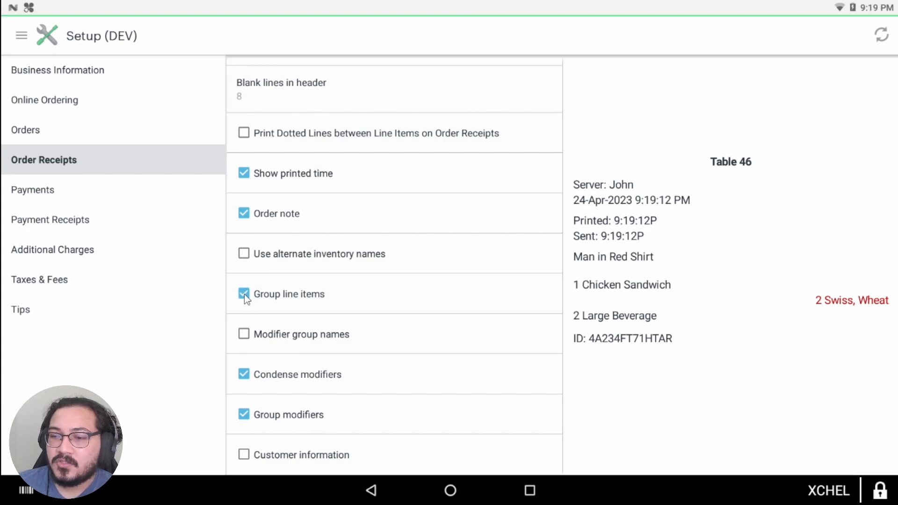
pyautogui.click(244, 294)
pyautogui.click(244, 294)
pyautogui.click(269, 295)
pyautogui.click(244, 296)
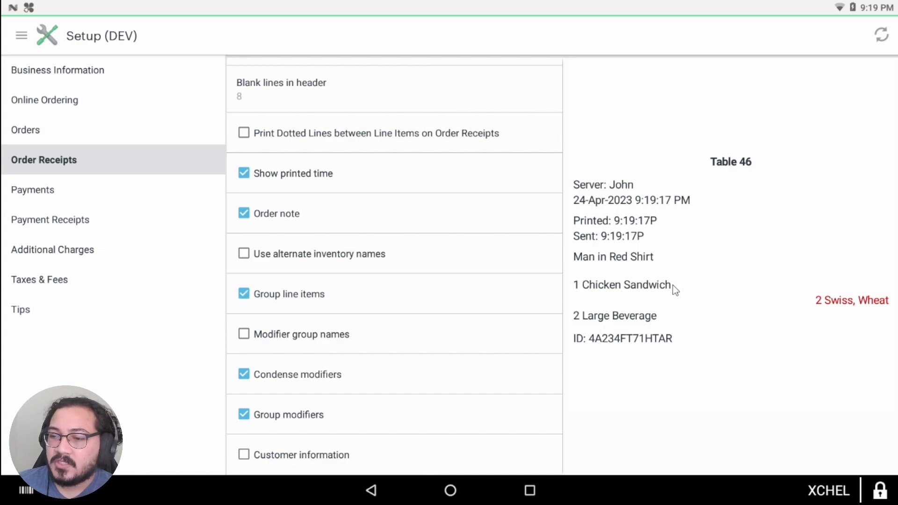
pyautogui.click(244, 295)
# Step: Turn off 'Condense modifiers' so the preview lists '2 Swiss' and 'Wheat' separately
pyautogui.scroll(-1, 672, 323)
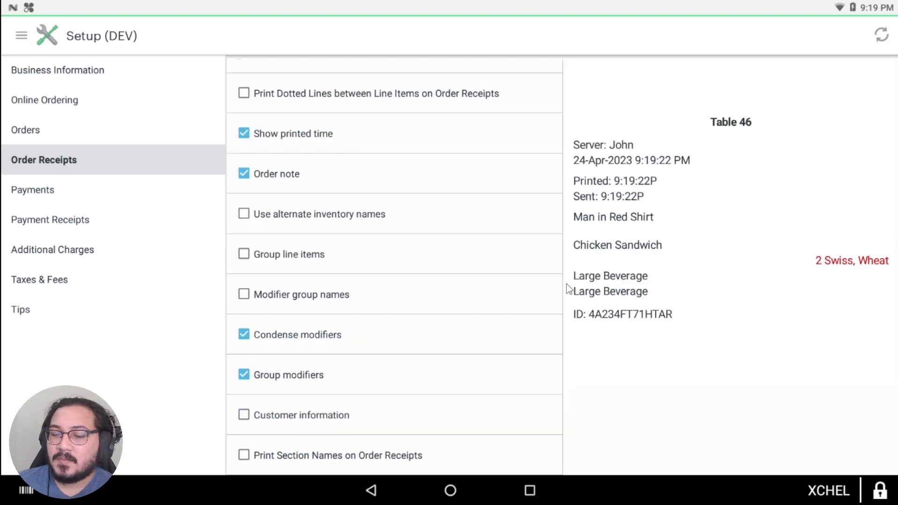
pyautogui.click(245, 338)
pyautogui.click(246, 337)
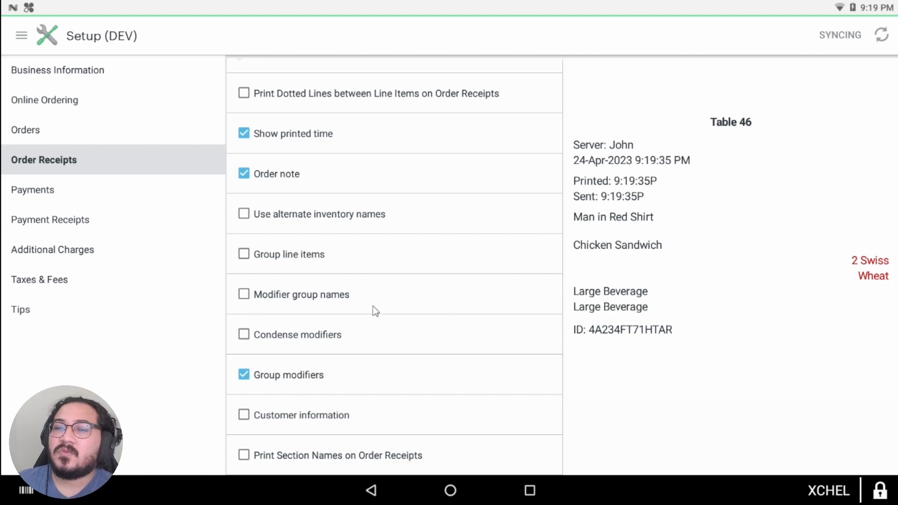
pyautogui.scroll(5, 381, 353)
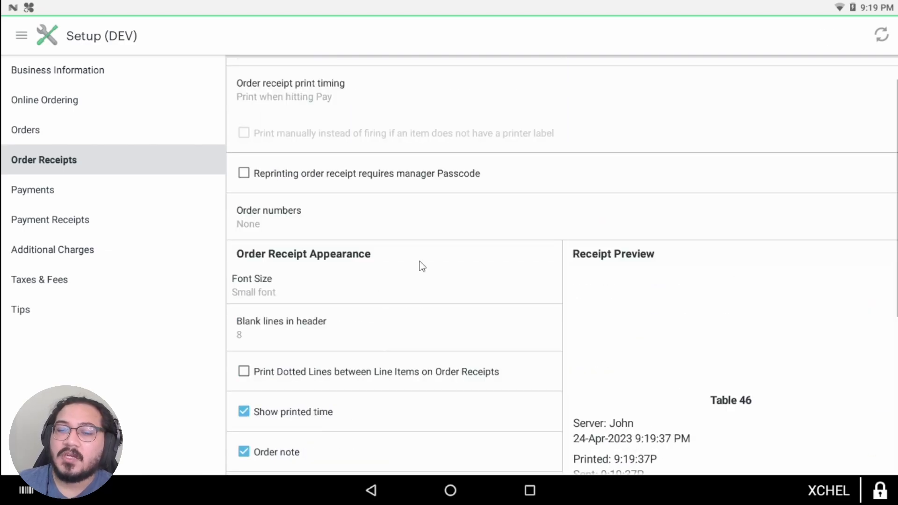
pyautogui.scroll(-3, 374, 299)
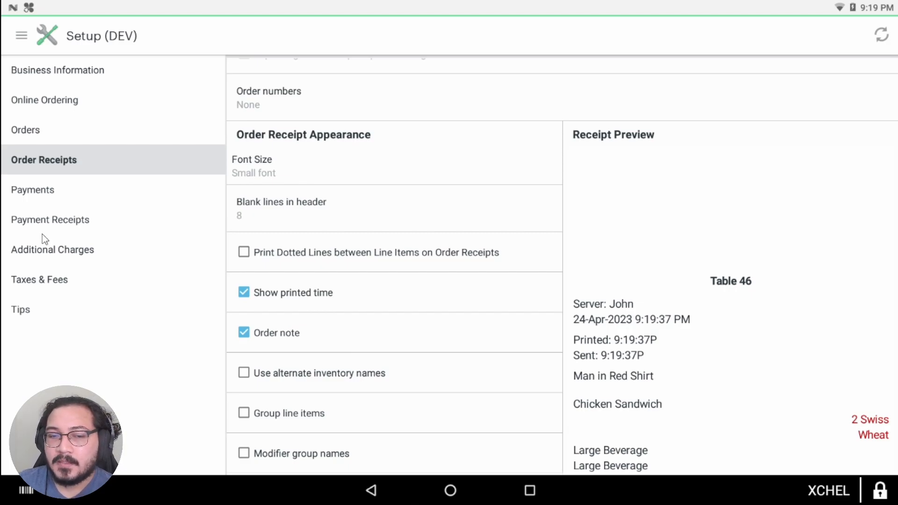
# Step: Review the Payment Receipts settings, then leave Setup for the Clover home screen
pyautogui.click(22, 225)
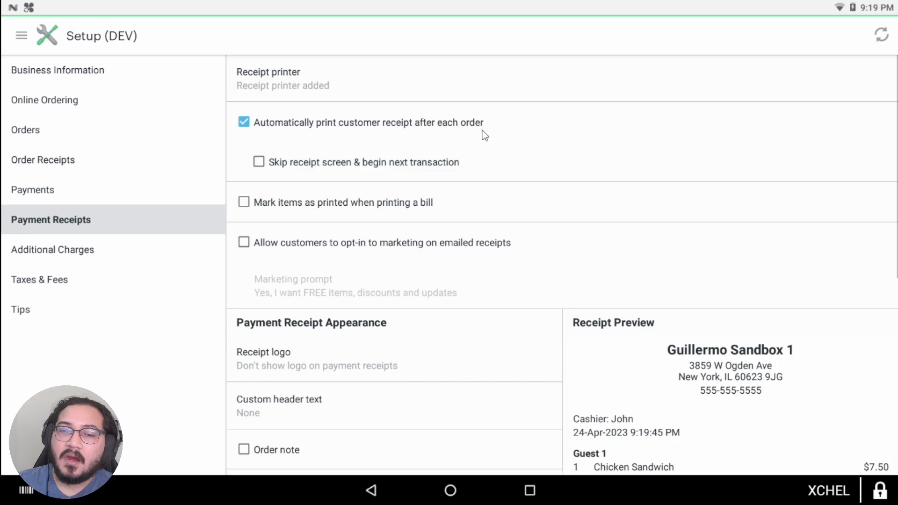
pyautogui.scroll(-2, 643, 214)
pyautogui.scroll(-4, 631, 226)
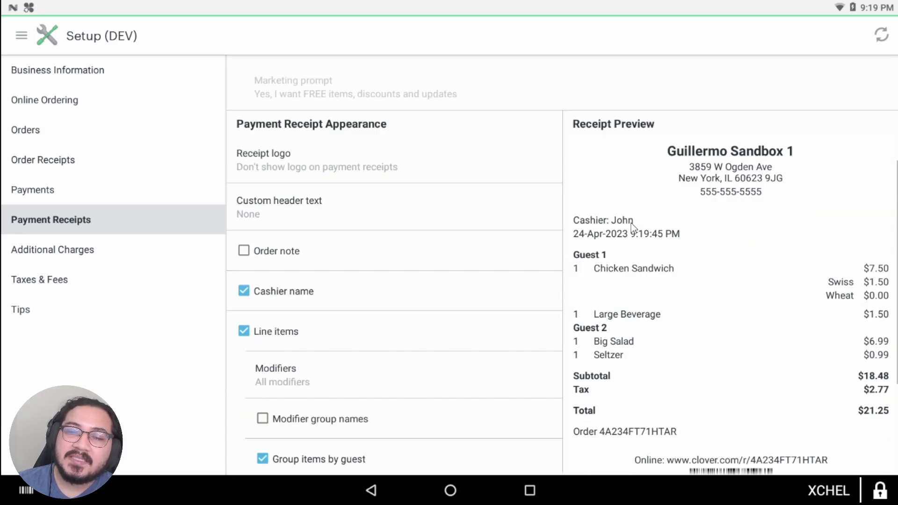
pyautogui.scroll(2, 375, 289)
pyautogui.scroll(-4, 396, 281)
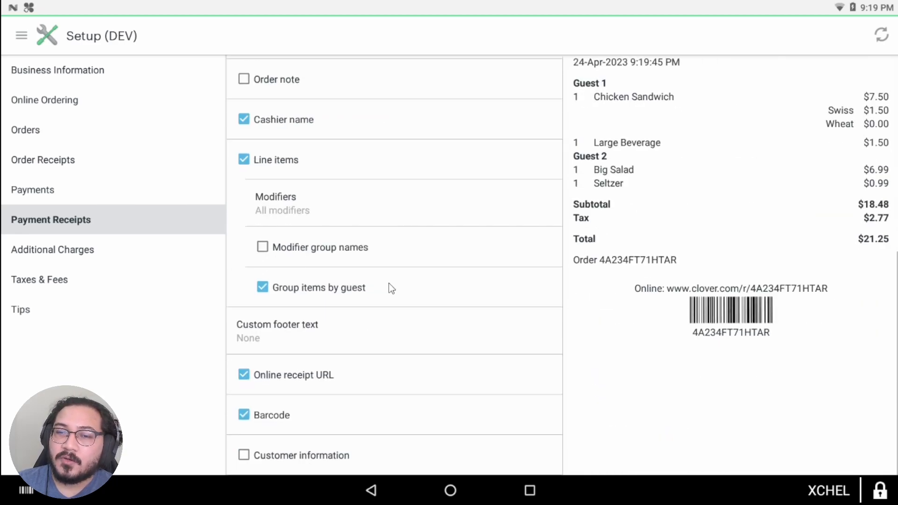
pyautogui.scroll(7, 389, 283)
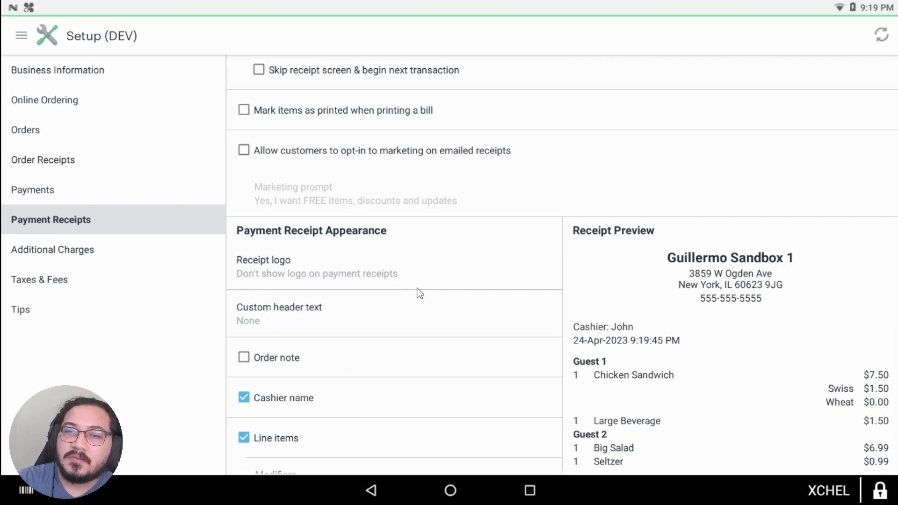
pyautogui.click(450, 490)
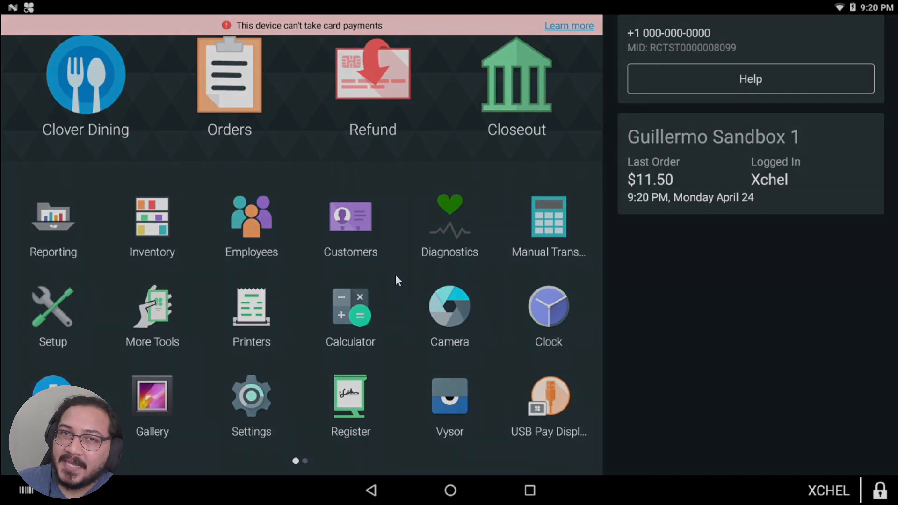
# Step: Find Orderspoon Order Alert on the second page of apps and launch it
pyautogui.moveTo(465, 305); pyautogui.dragTo(223, 299)
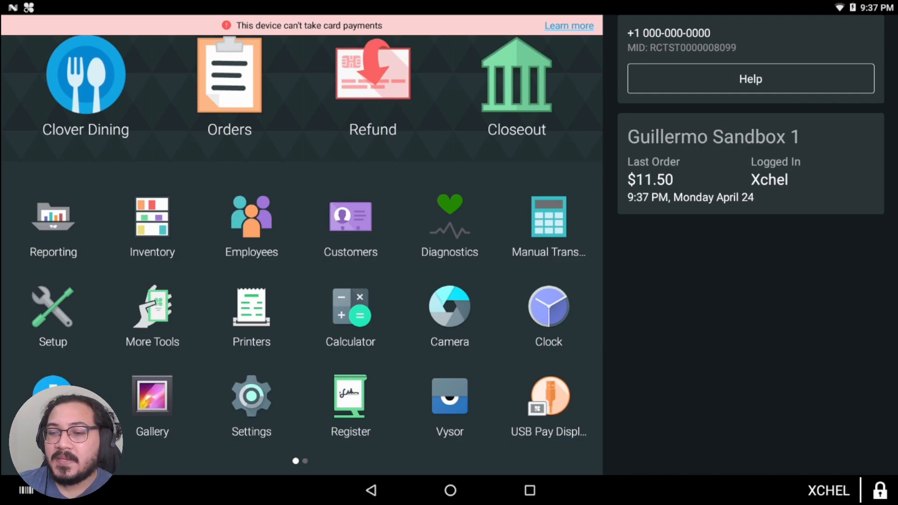
pyautogui.moveTo(430, 280); pyautogui.dragTo(217, 281)
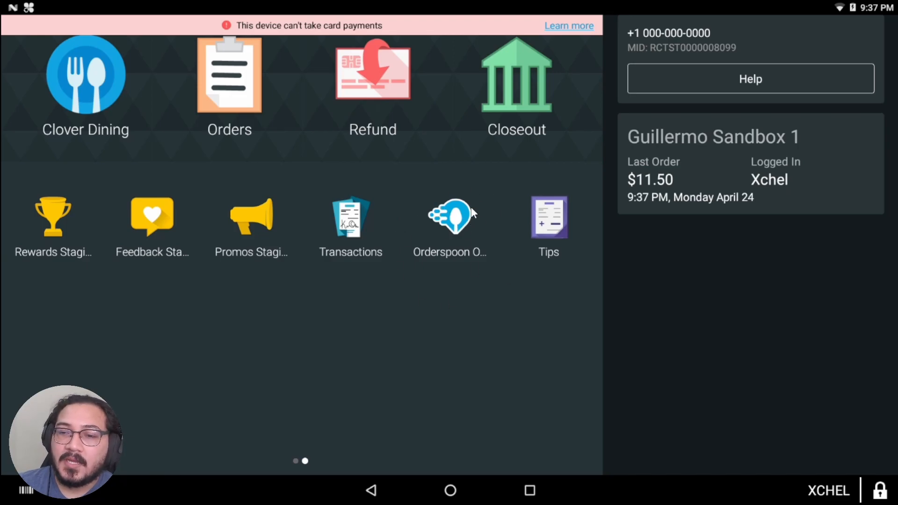
pyautogui.click(447, 218)
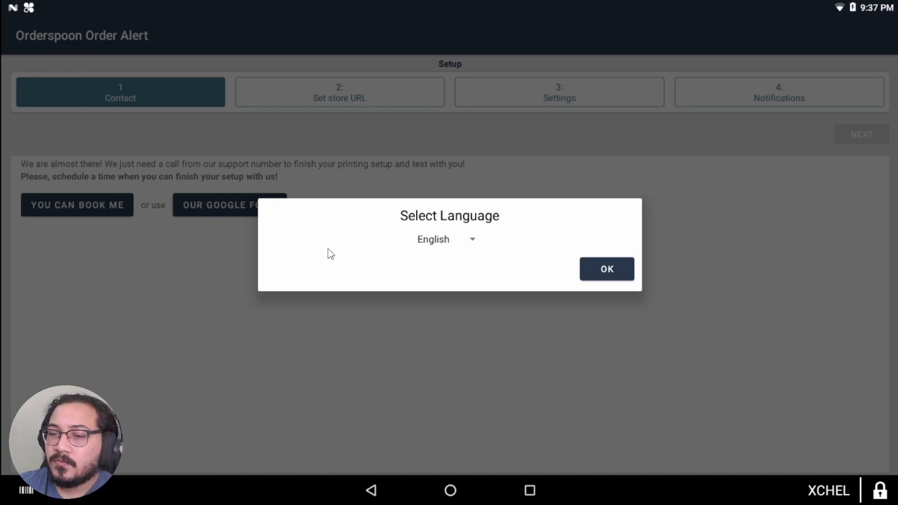
# Step: Confirm English as the app language and dismiss the Google scheduling form
pyautogui.click(465, 238)
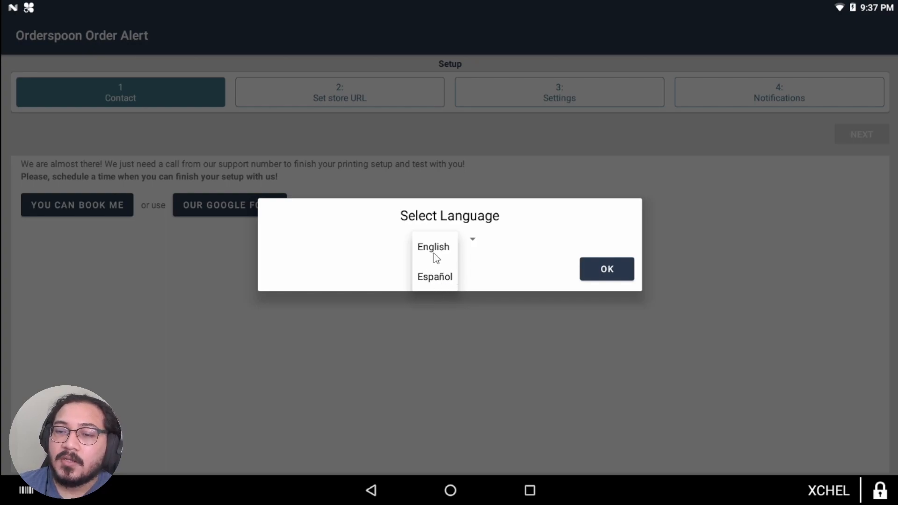
pyautogui.click(444, 277)
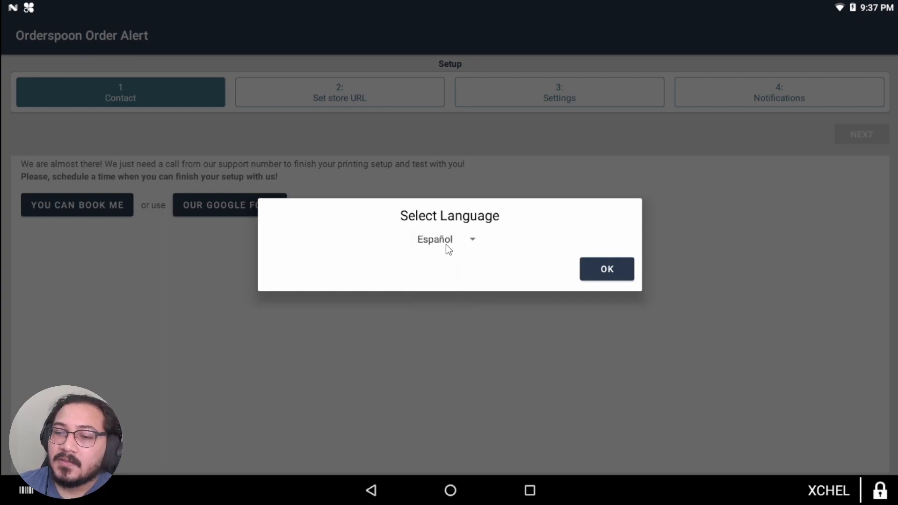
pyautogui.click(472, 243)
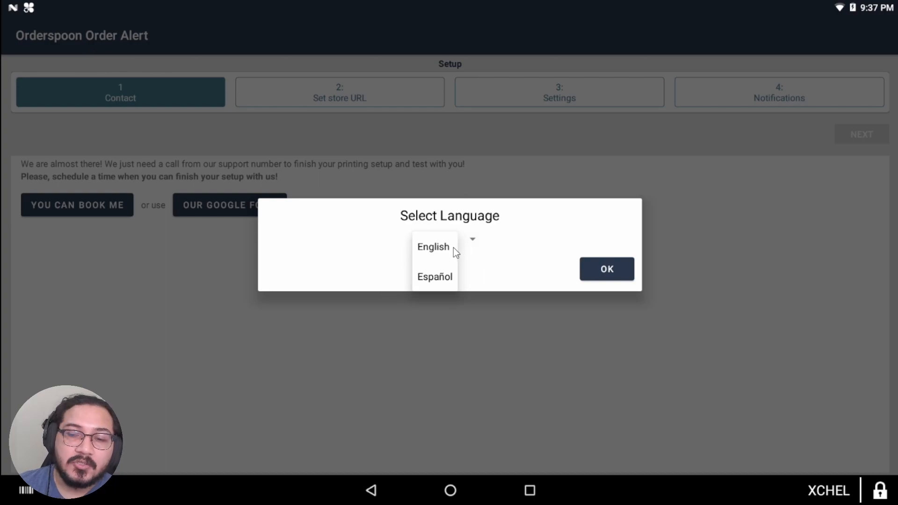
pyautogui.click(440, 246)
pyautogui.click(608, 269)
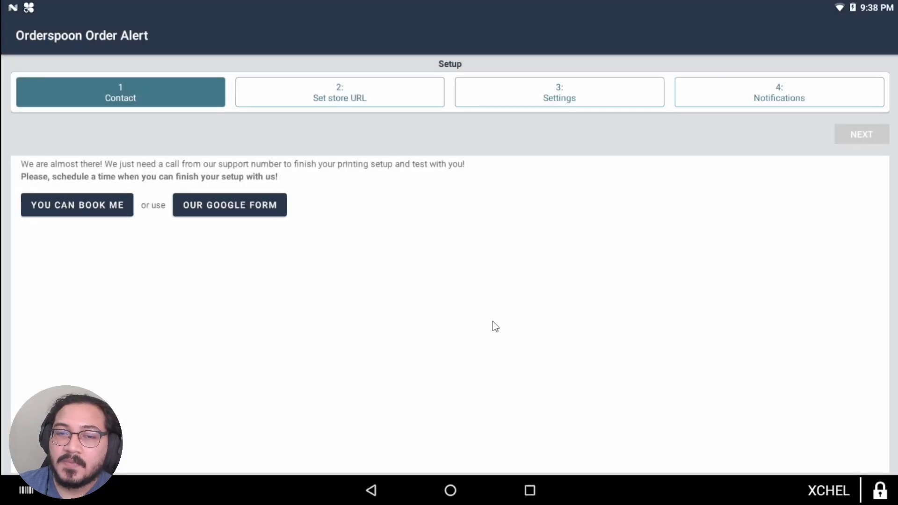
pyautogui.click(227, 206)
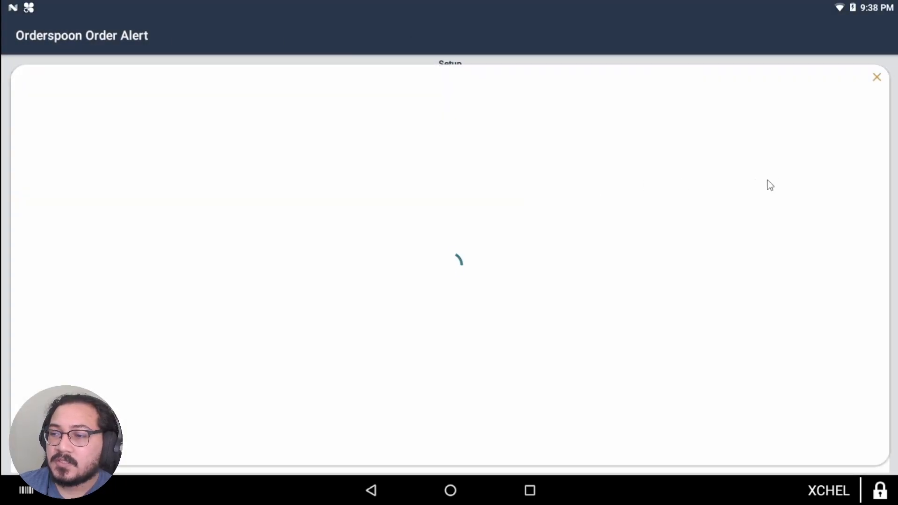
pyautogui.click(875, 77)
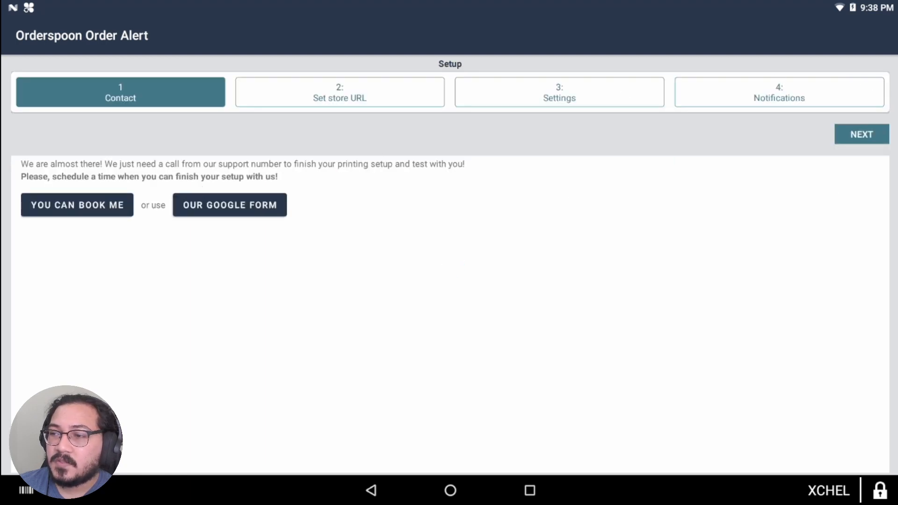
# Step: Step through store URL, In-House delivery settings and notifications, then finish the setup wizard
pyautogui.click(872, 135)
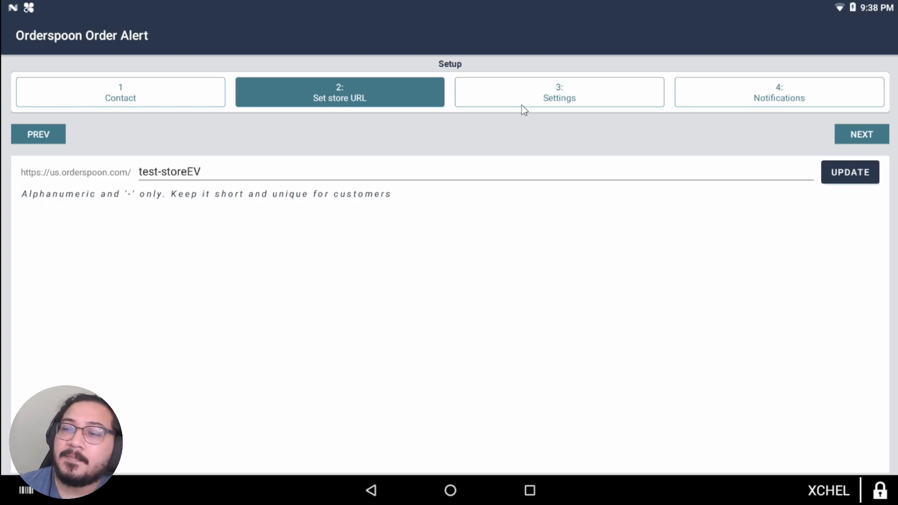
pyautogui.click(870, 139)
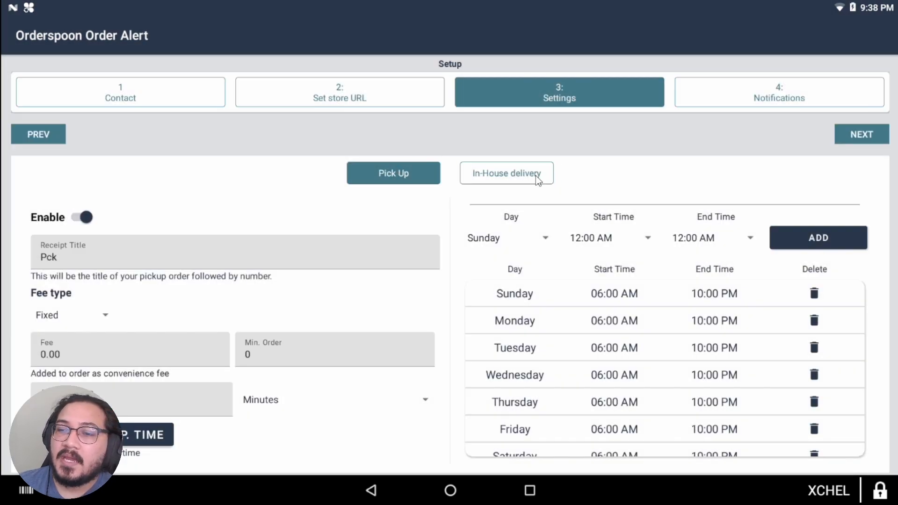
pyautogui.click(535, 175)
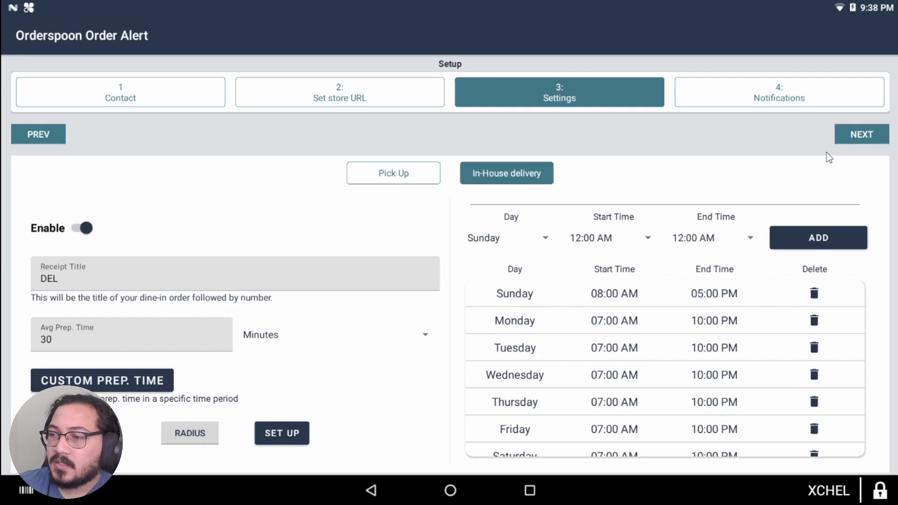
pyautogui.click(857, 138)
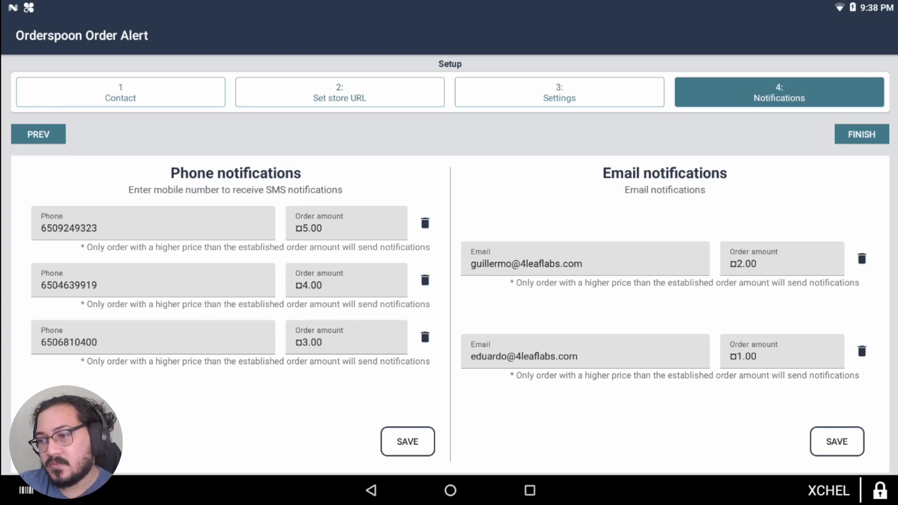
pyautogui.click(872, 138)
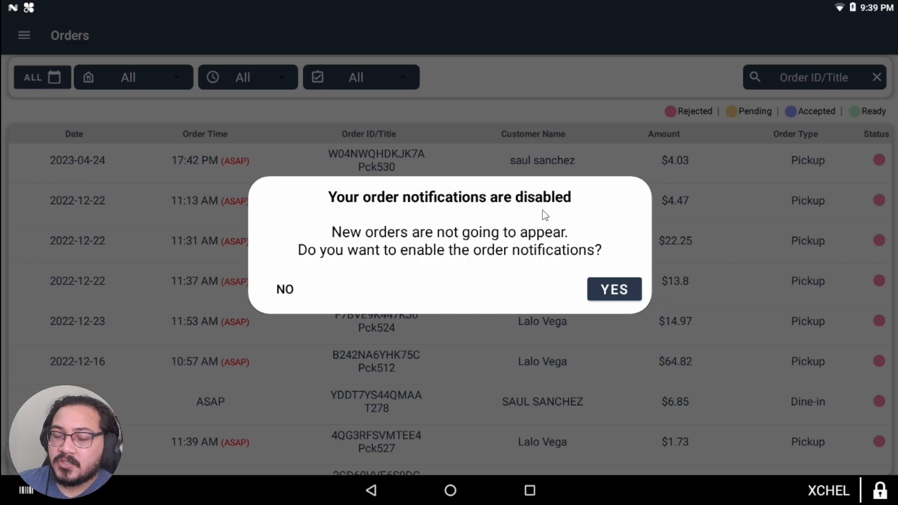
# Step: Enable order notifications and check the date calendar without changing it
pyautogui.click(615, 294)
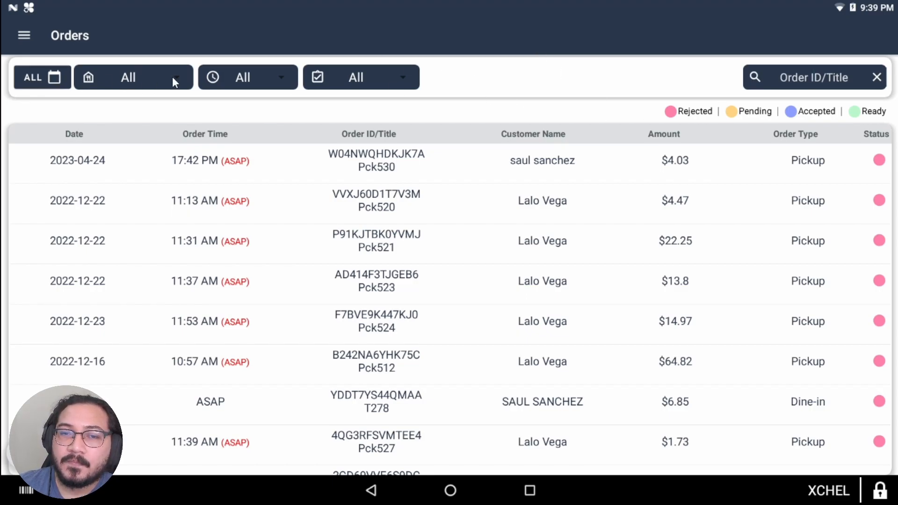
pyautogui.click(54, 77)
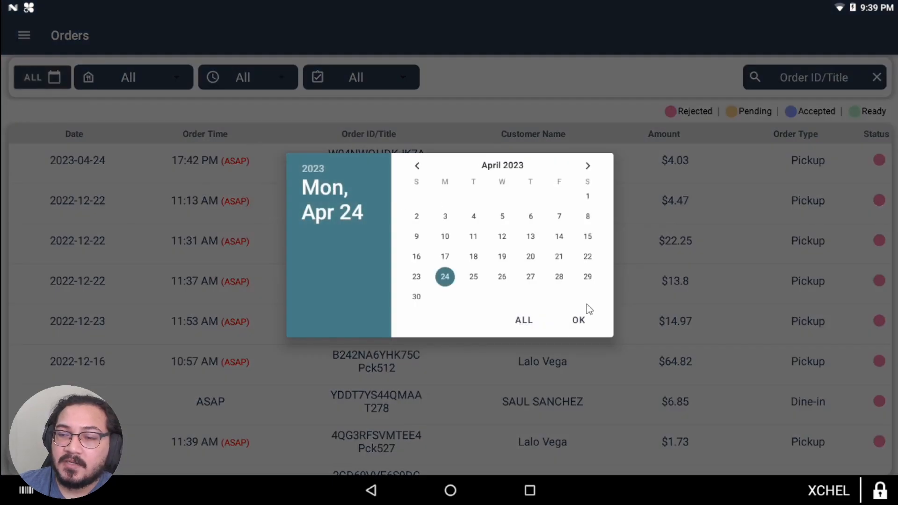
pyautogui.click(423, 111)
# Step: Check the order type, time and status filters, leaving each at All
pyautogui.click(108, 76)
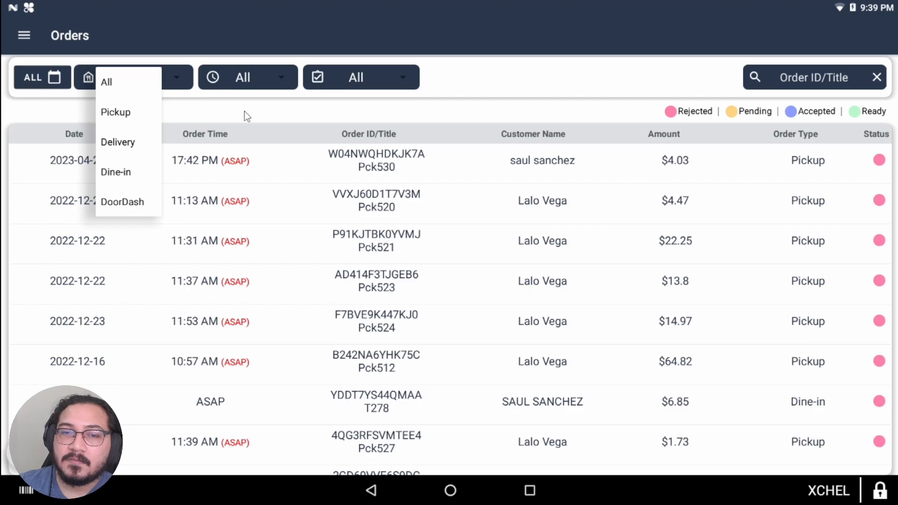
pyautogui.click(276, 75)
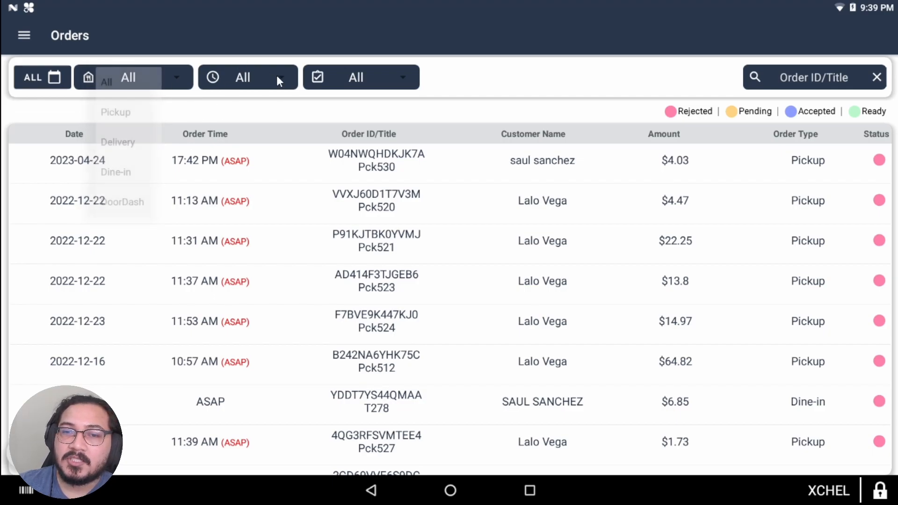
pyautogui.click(280, 77)
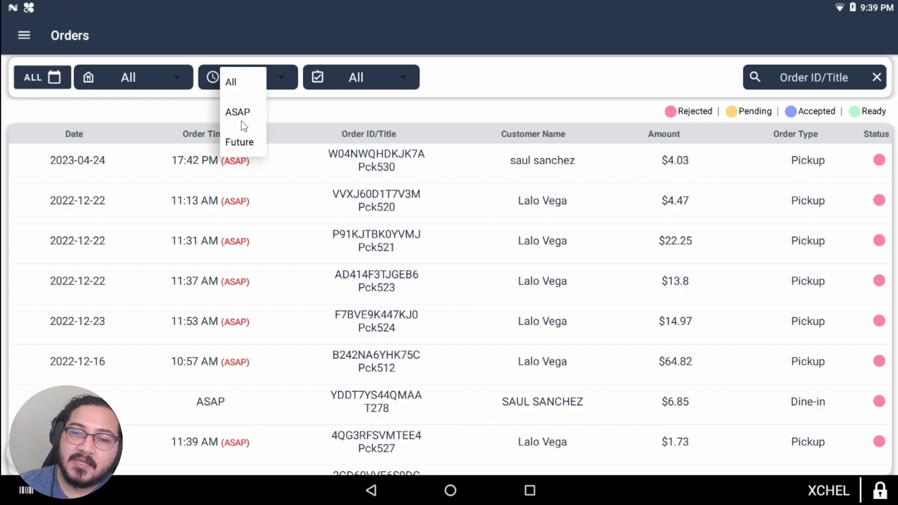
pyautogui.click(388, 74)
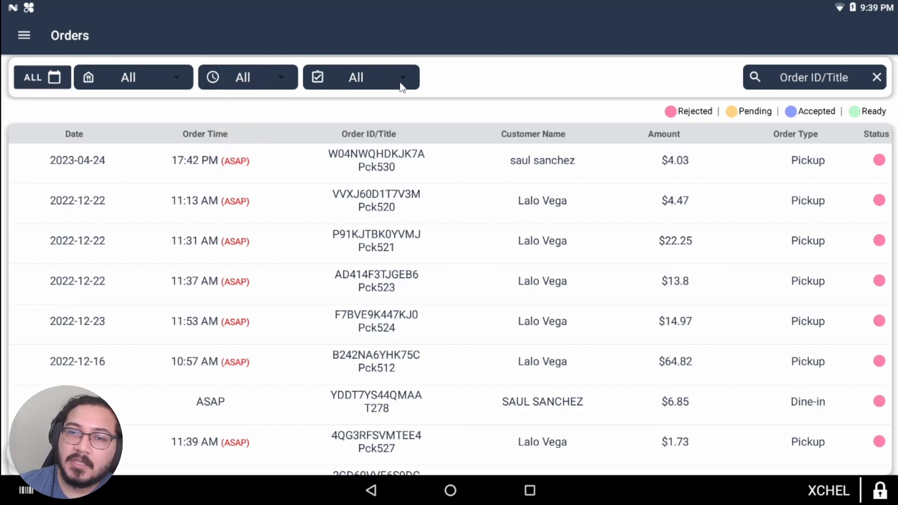
pyautogui.click(401, 87)
pyautogui.click(499, 136)
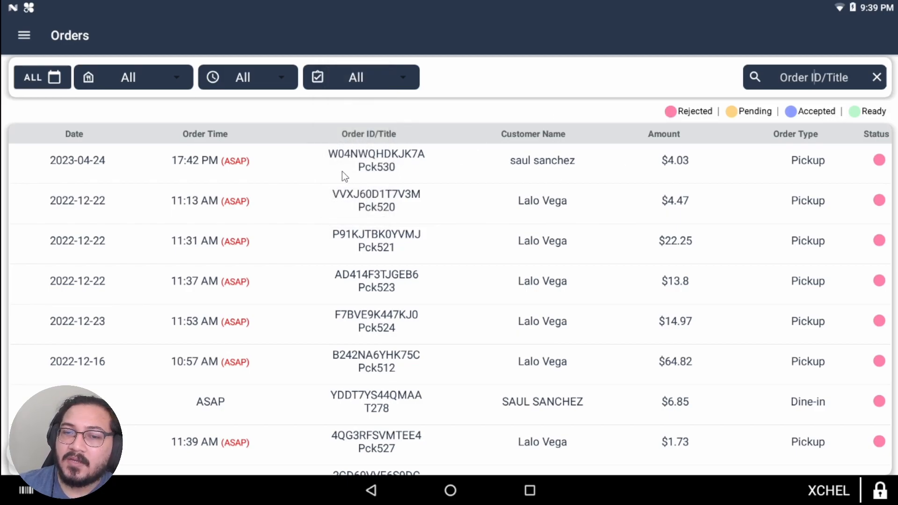
# Step: Review the $4.03 pending pickup order's details and return to the list
pyautogui.click(391, 159)
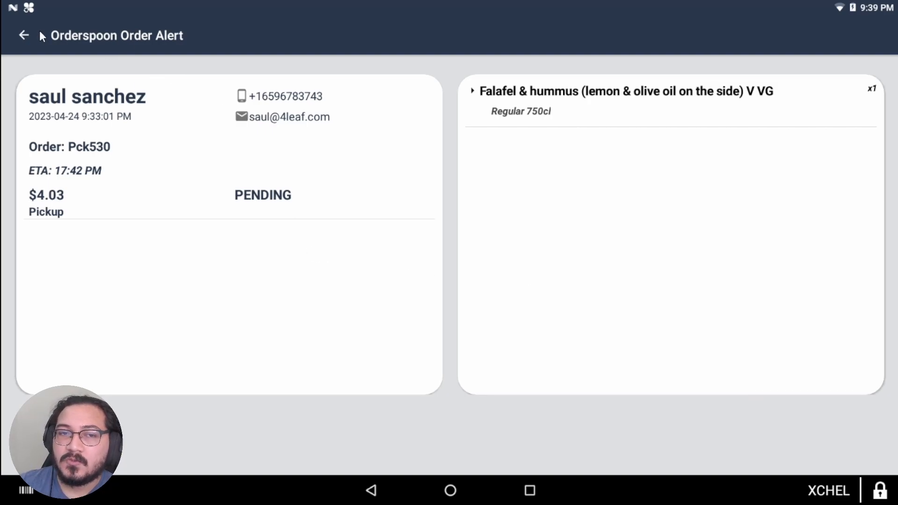
pyautogui.click(25, 40)
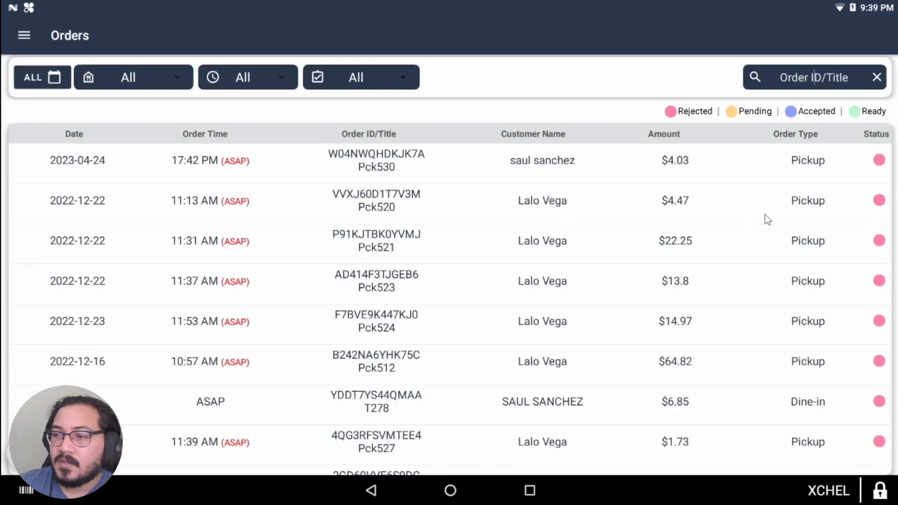
pyautogui.scroll(-5, 759, 262)
pyautogui.scroll(-3, 822, 341)
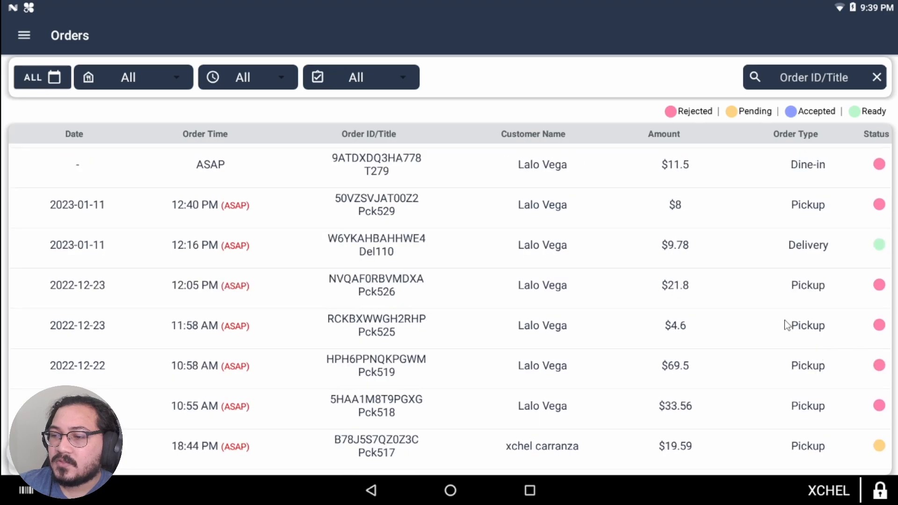
# Step: Review the $9.78 Del110 delivery order, then open the paid $7.98 Pck515 pickup order
pyautogui.click(703, 248)
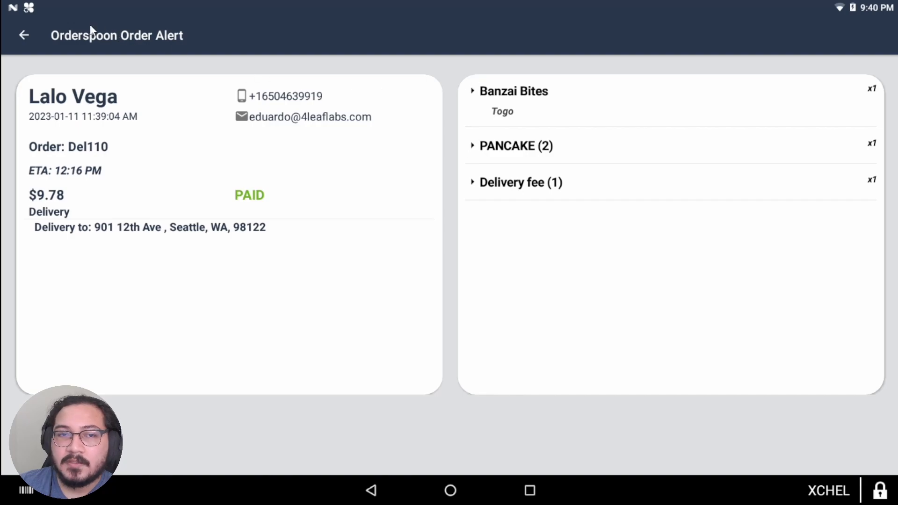
pyautogui.click(25, 35)
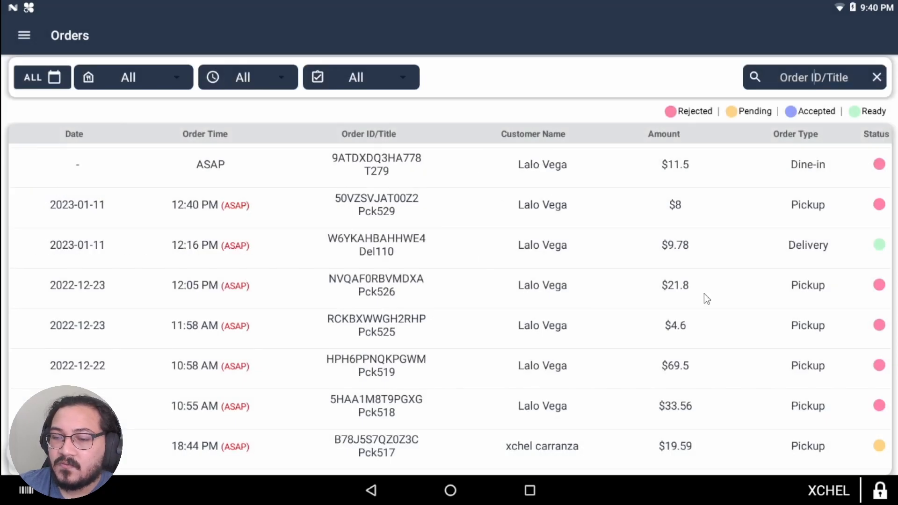
pyautogui.scroll(-5, 724, 401)
pyautogui.scroll(-1, 732, 410)
pyautogui.click(753, 341)
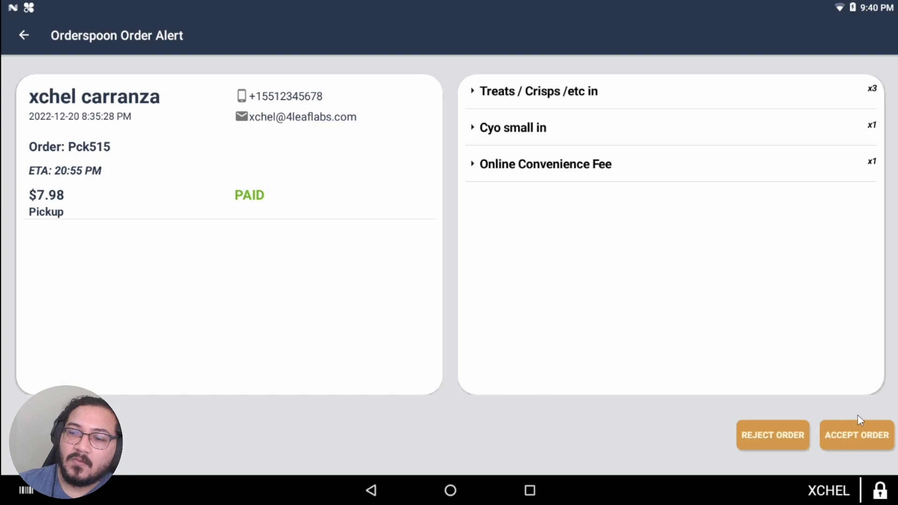
pyautogui.click(770, 444)
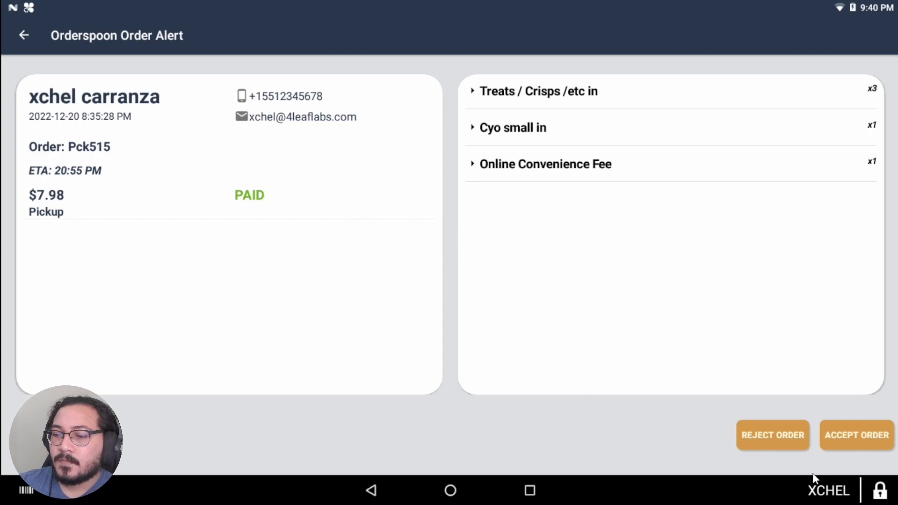
pyautogui.click(784, 439)
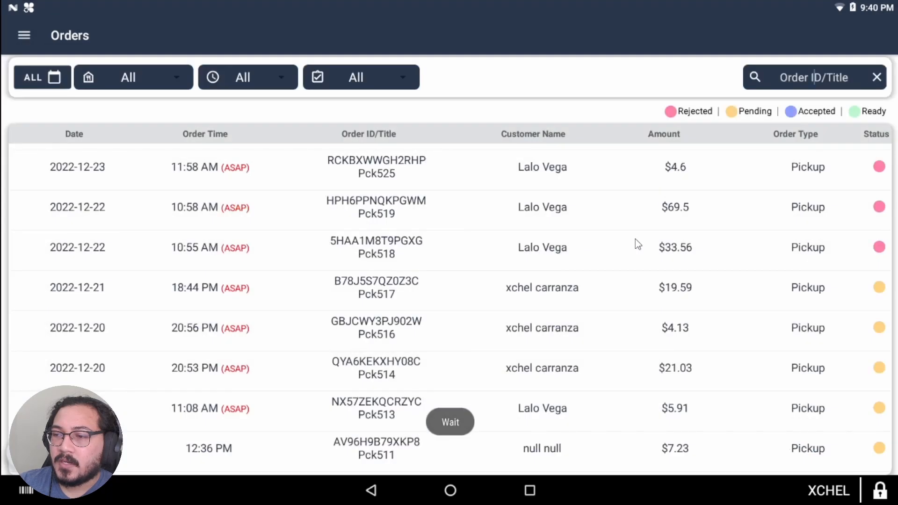
pyautogui.scroll(8, 861, 302)
pyautogui.scroll(-14, 865, 306)
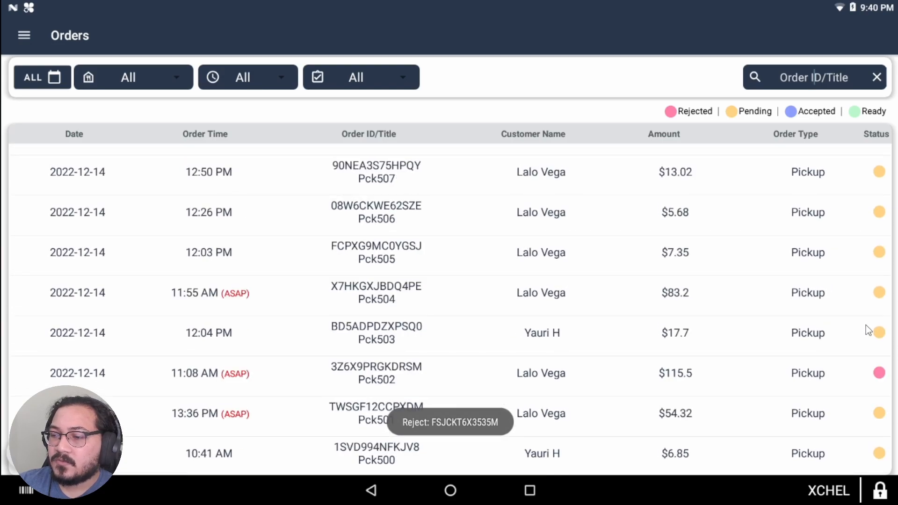
pyautogui.scroll(-6, 864, 330)
pyautogui.scroll(-4, 647, 392)
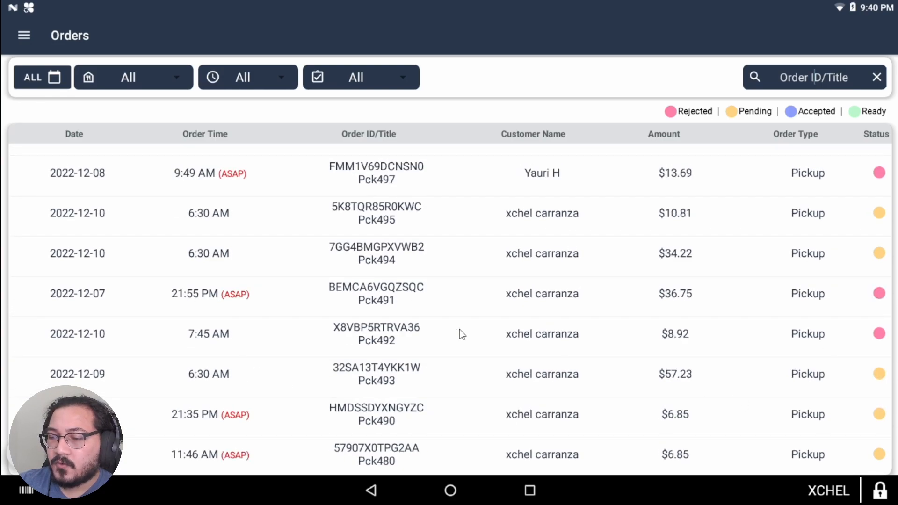
pyautogui.scroll(-10, 237, 324)
pyautogui.scroll(6, 249, 333)
pyautogui.scroll(15, 249, 330)
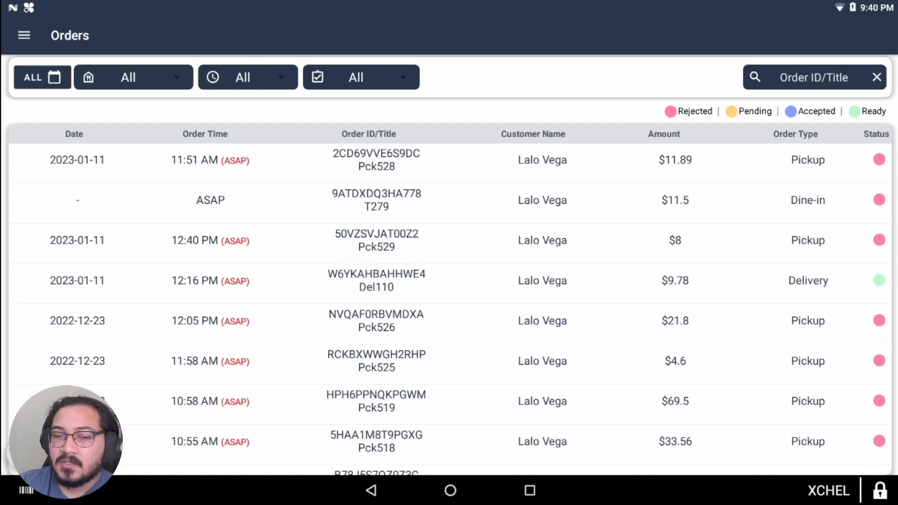
pyautogui.scroll(8, 132, 433)
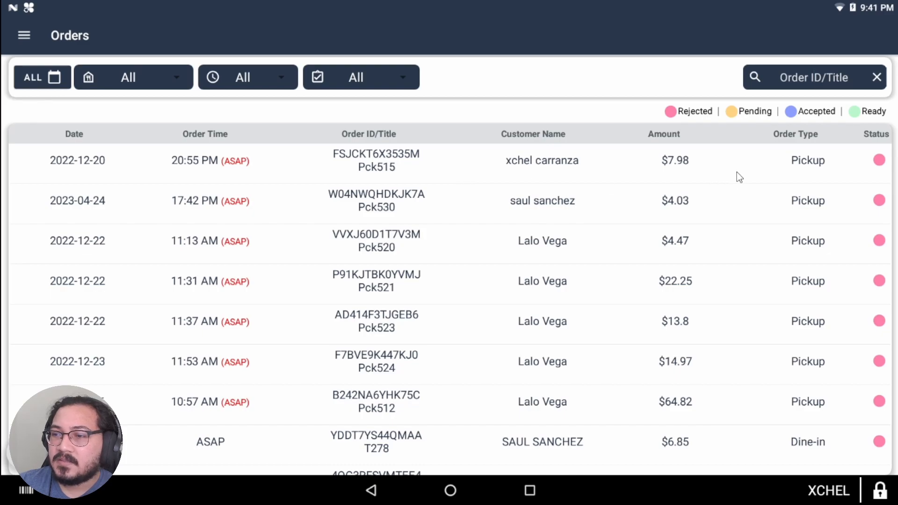
# Step: Navigate from the Orders list to the app's Settings page through the menu
pyautogui.click(21, 38)
pyautogui.click(46, 35)
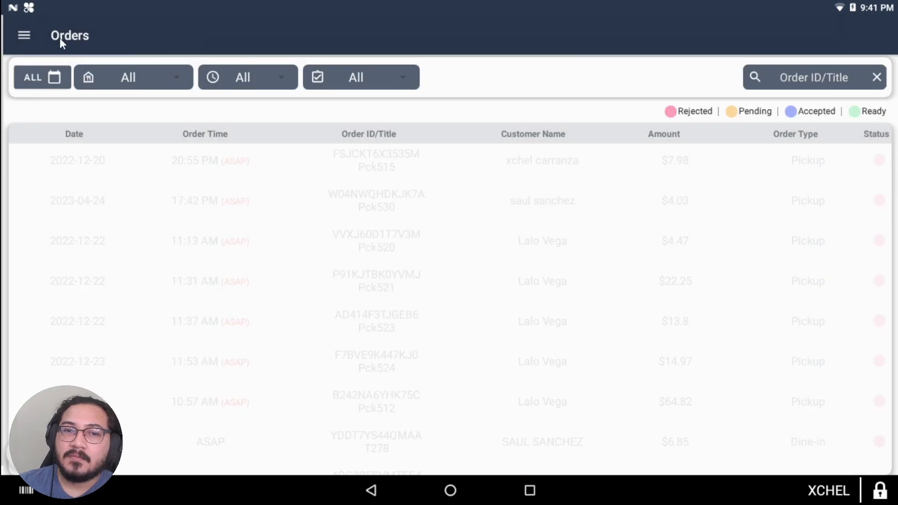
pyautogui.click(33, 33)
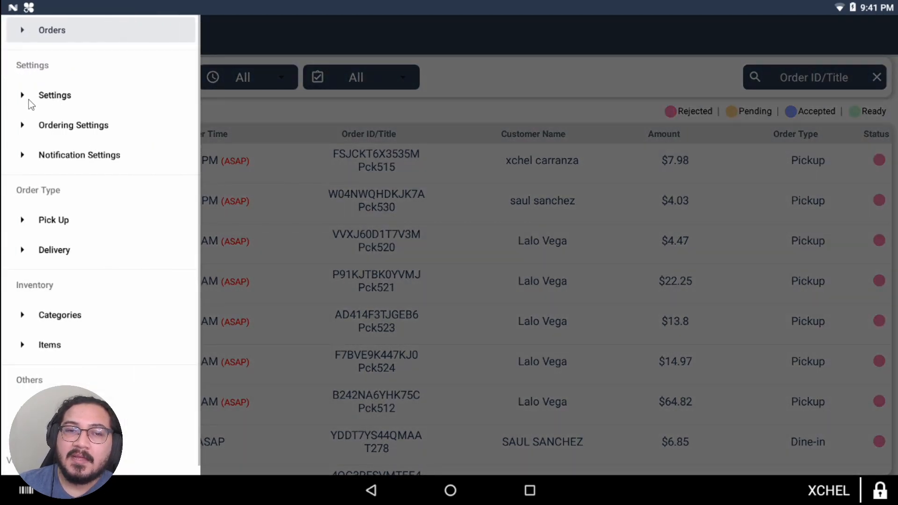
pyautogui.click(59, 96)
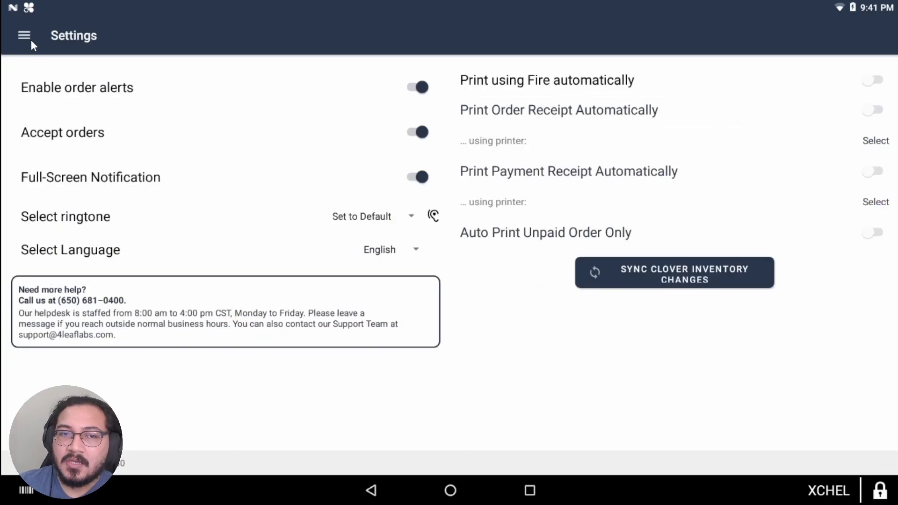
pyautogui.click(31, 41)
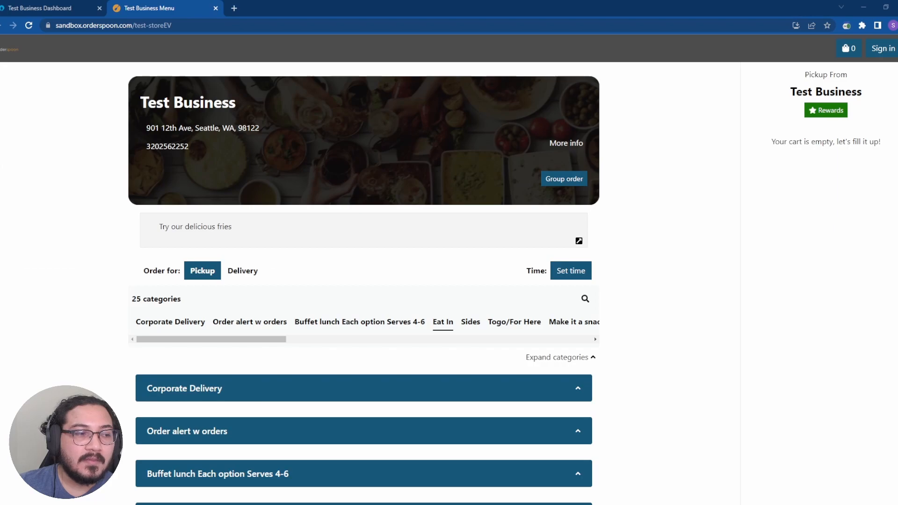
# Step: Switch Chrome to the Test Business Dashboard tab and restore the window size
pyautogui.click(85, 7)
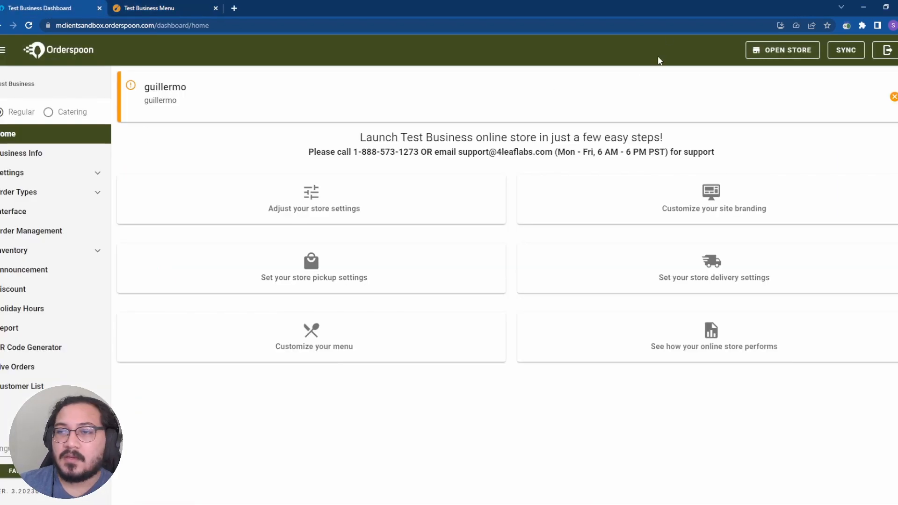
pyautogui.doubleClick(387, 10)
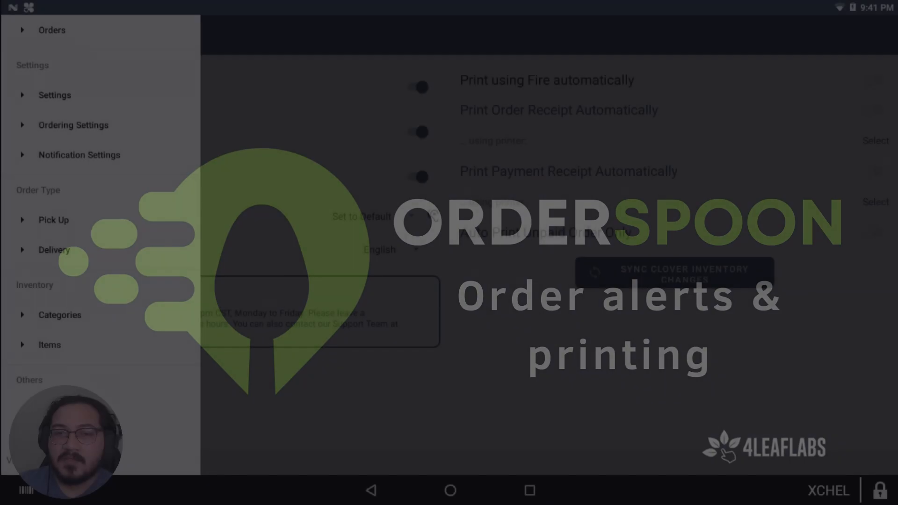
# Step: Dismiss the navigation drawer to reveal the automatic printing settings
pyautogui.click(55, 95)
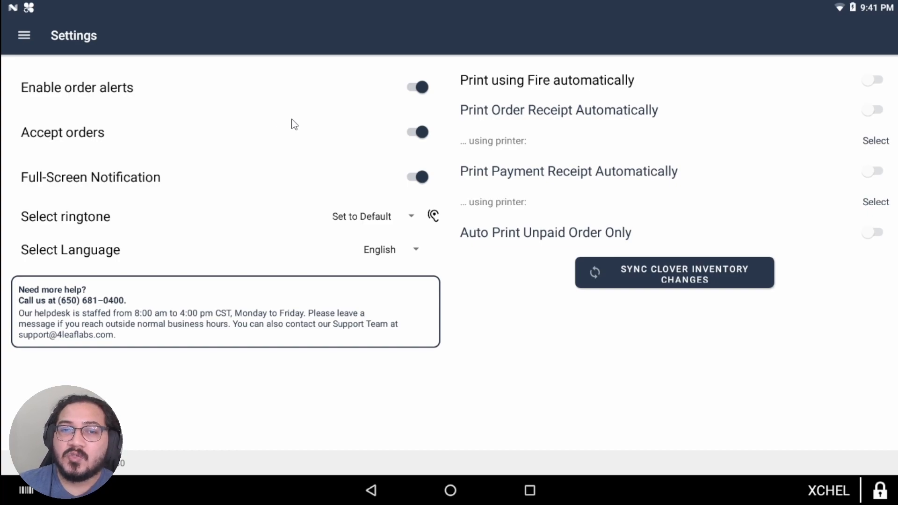
pyautogui.click(422, 87)
pyautogui.click(423, 87)
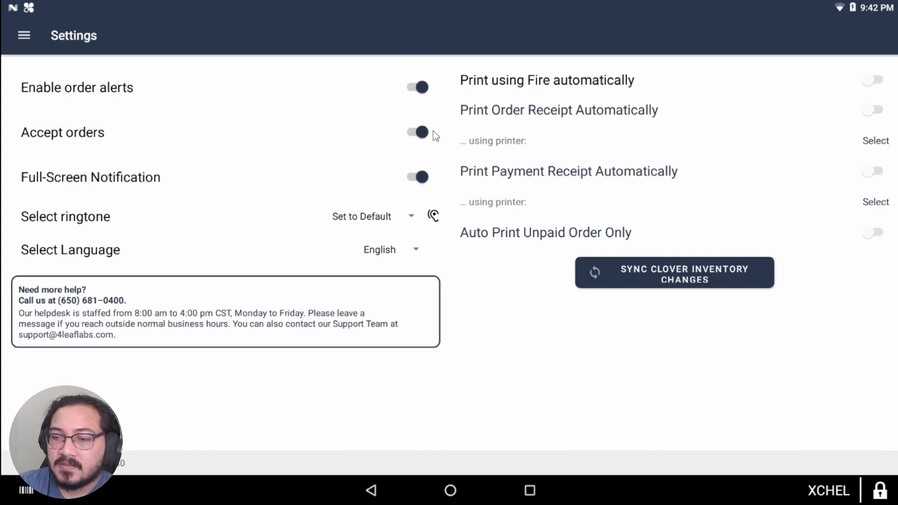
pyautogui.click(421, 132)
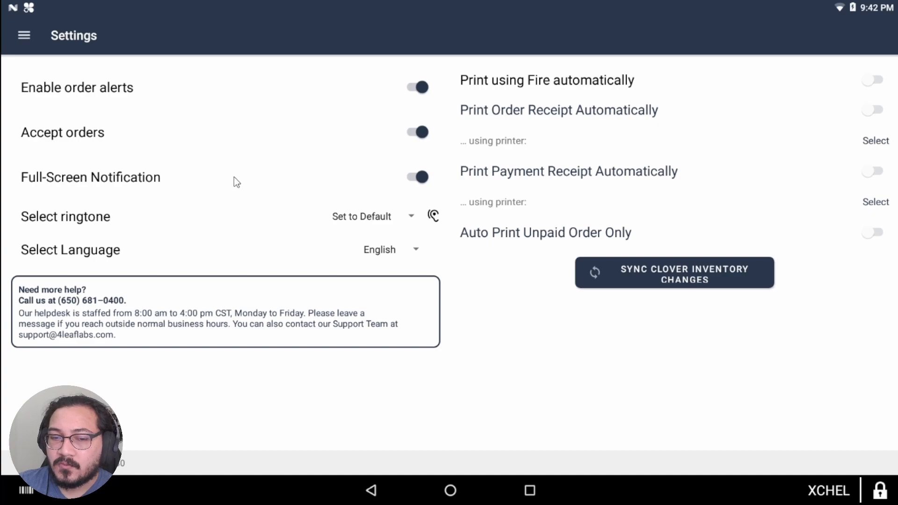
# Step: Try the Argo Navis and Bentley Dubs ringtones, then settle on Cassiopeia
pyautogui.click(392, 217)
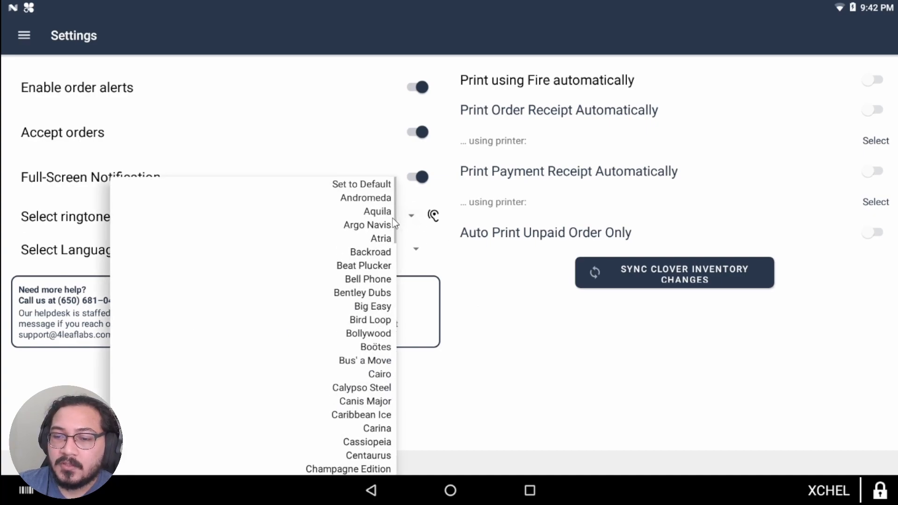
pyautogui.click(374, 223)
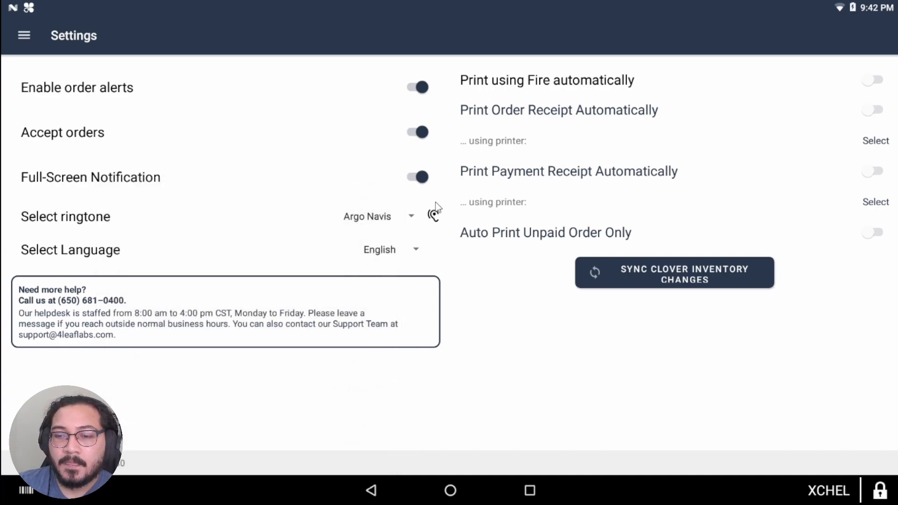
pyautogui.click(409, 217)
pyautogui.click(362, 254)
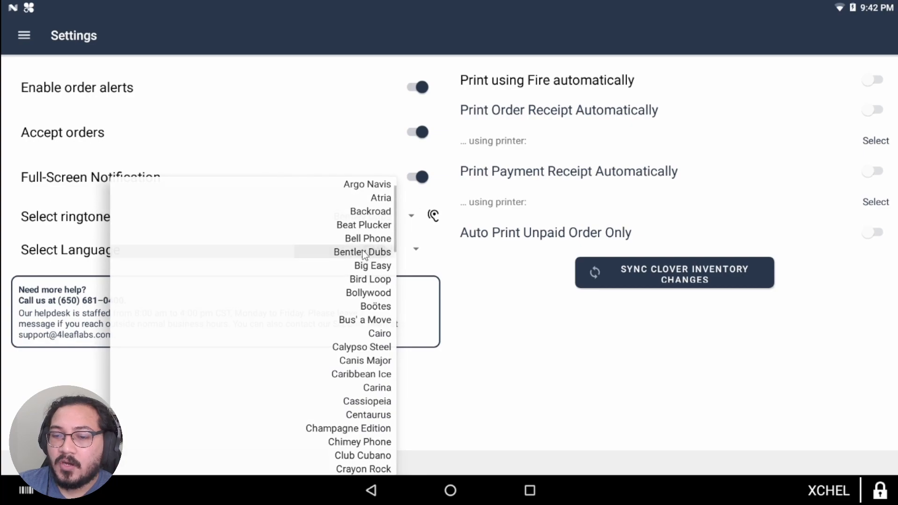
pyautogui.click(411, 218)
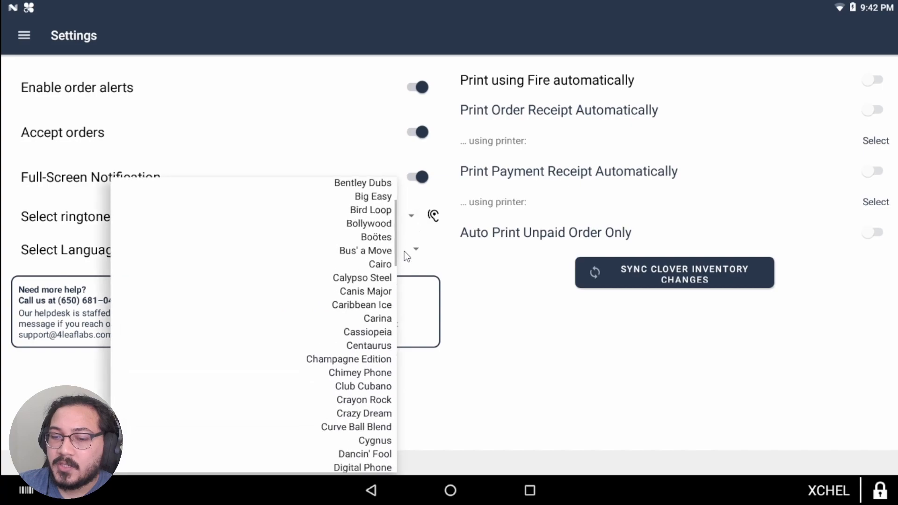
pyautogui.click(371, 331)
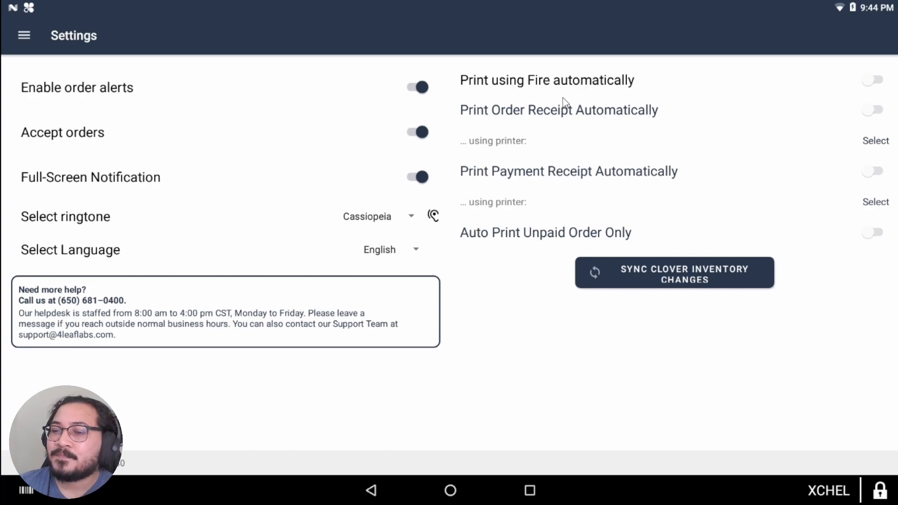
# Step: Toggle Fire auto-printing on and off, then auto-print order receipts to the Star TSP100
pyautogui.click(879, 87)
pyautogui.click(877, 87)
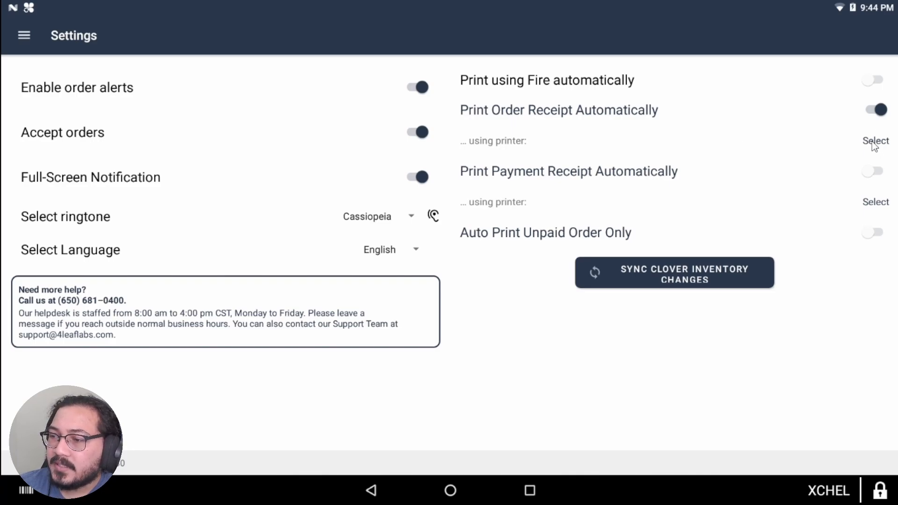
pyautogui.click(873, 141)
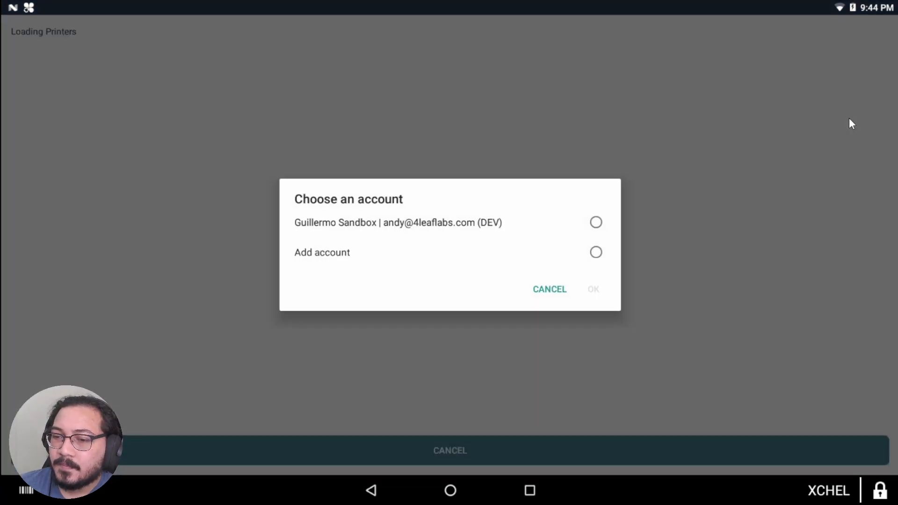
pyautogui.click(597, 225)
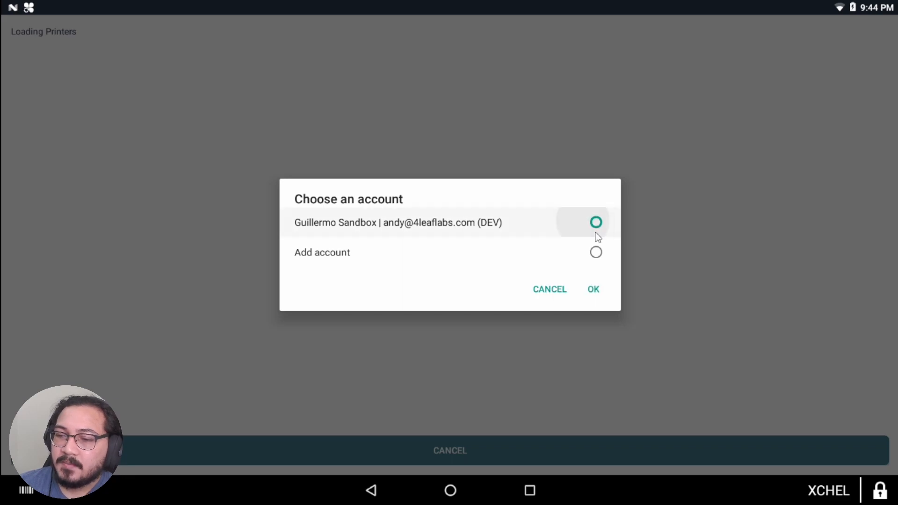
pyautogui.click(594, 289)
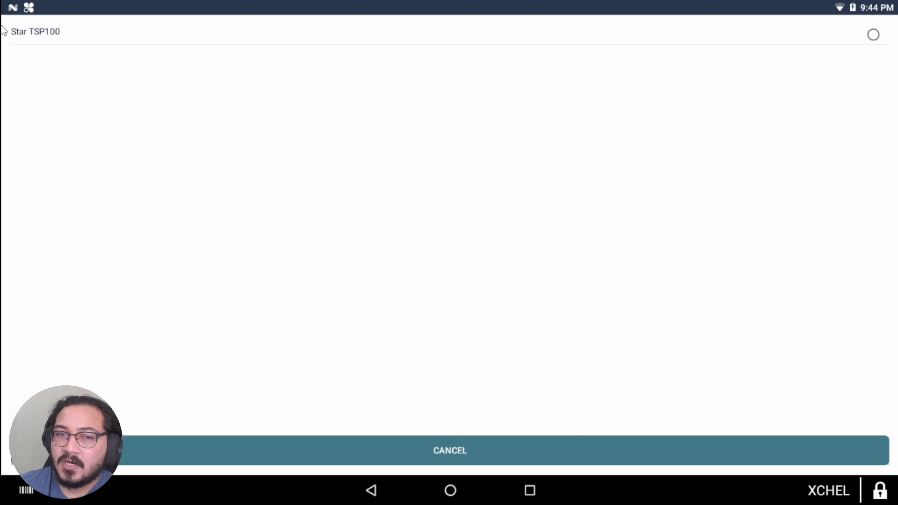
pyautogui.click(872, 35)
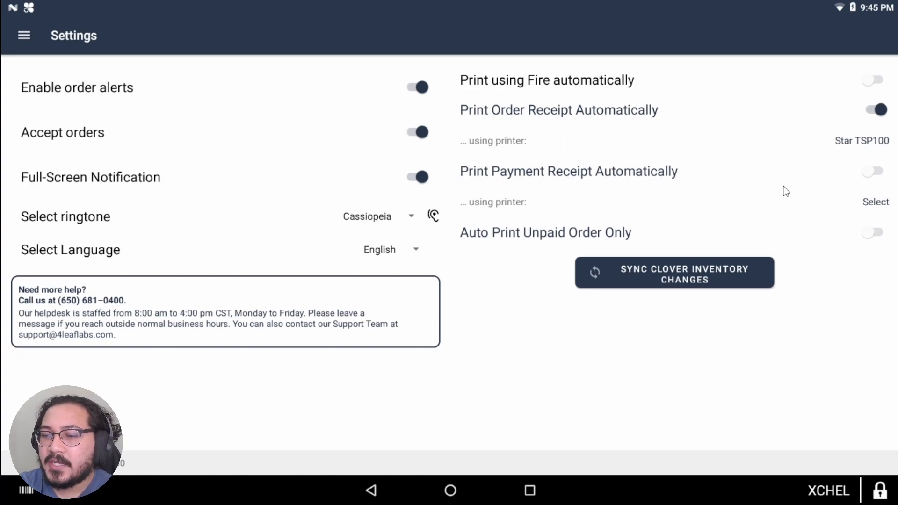
# Step: In Clover Printers, add Station (USB) as an additional order printer
pyautogui.click(450, 490)
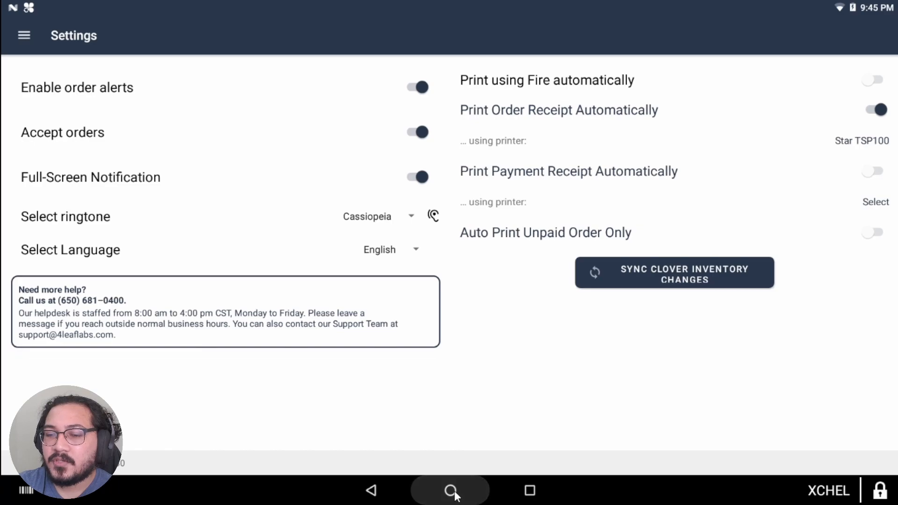
pyautogui.moveTo(462, 318); pyautogui.dragTo(655, 318)
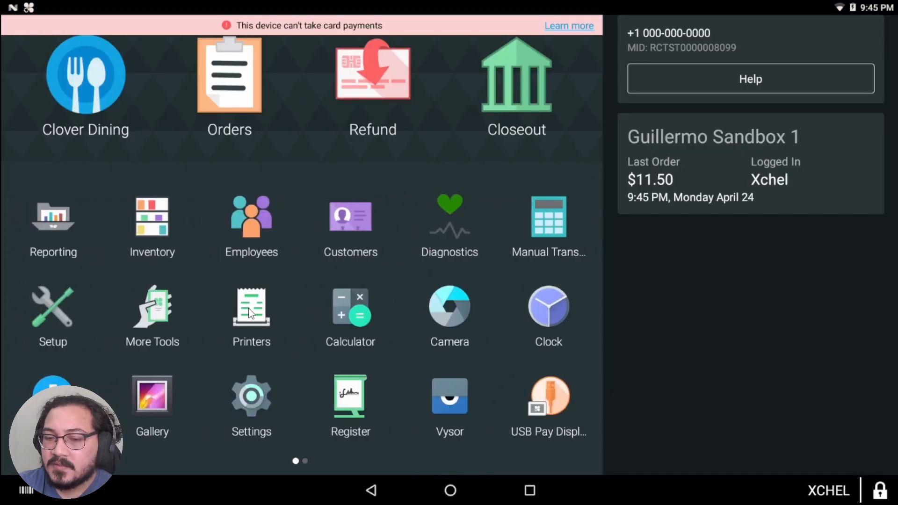
pyautogui.click(248, 307)
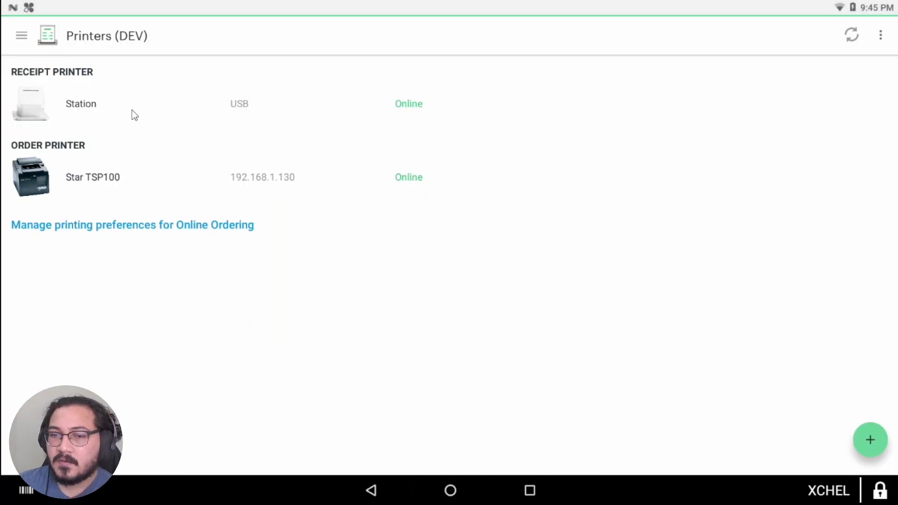
pyautogui.click(871, 439)
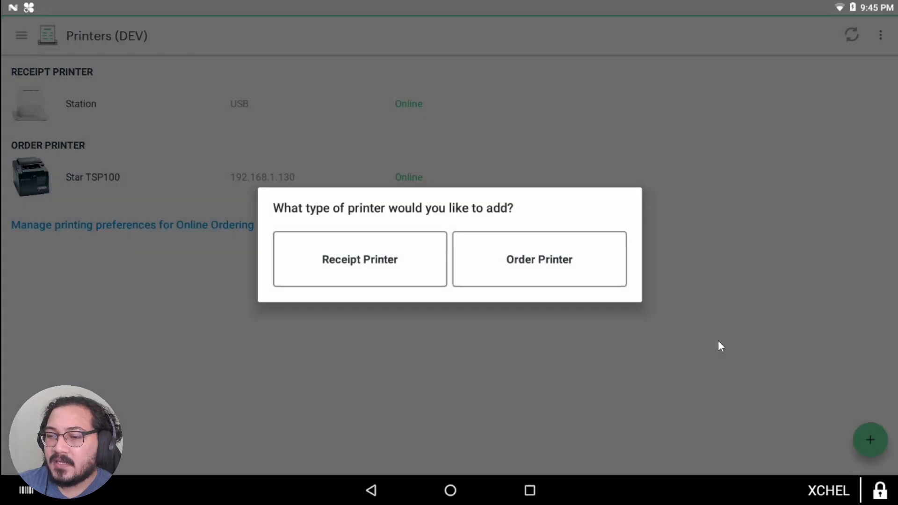
pyautogui.click(510, 262)
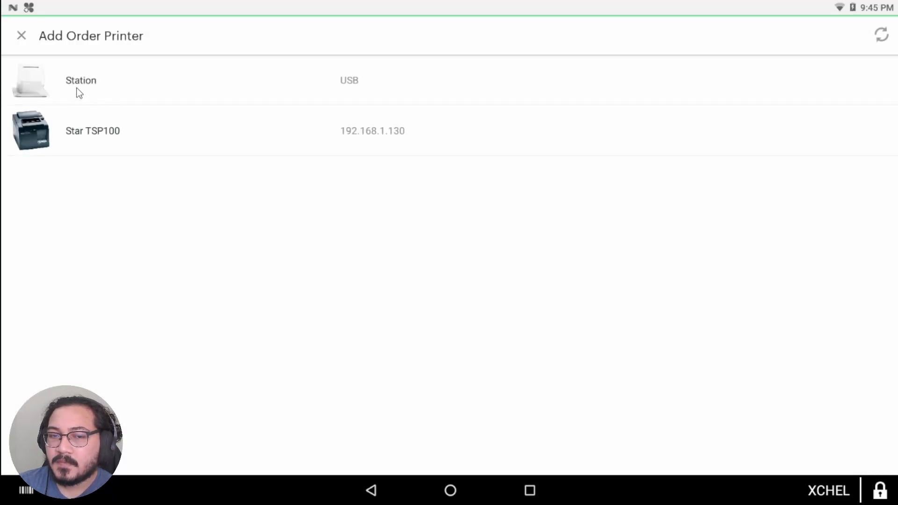
pyautogui.click(153, 80)
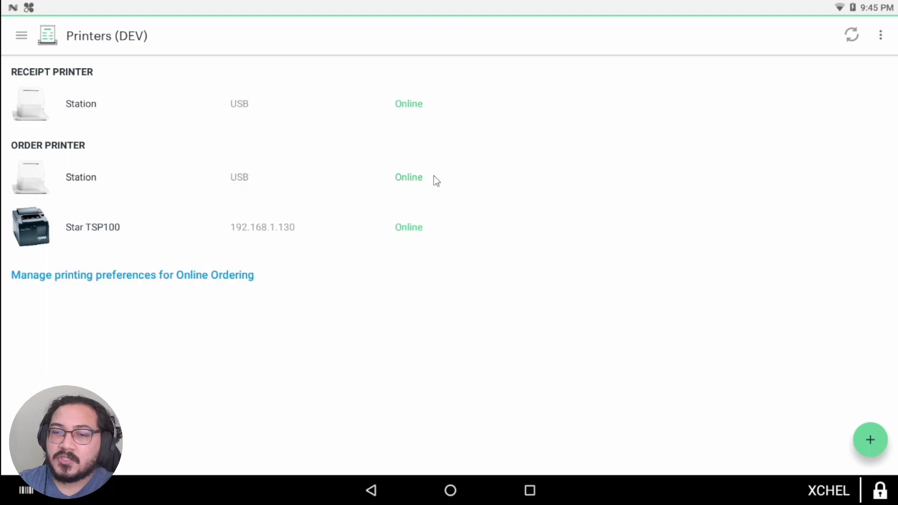
# Step: Return home and reopen the Orderspoon Order Alert app from the second launcher page
pyautogui.click(453, 488)
pyautogui.moveTo(489, 345); pyautogui.dragTo(300, 319)
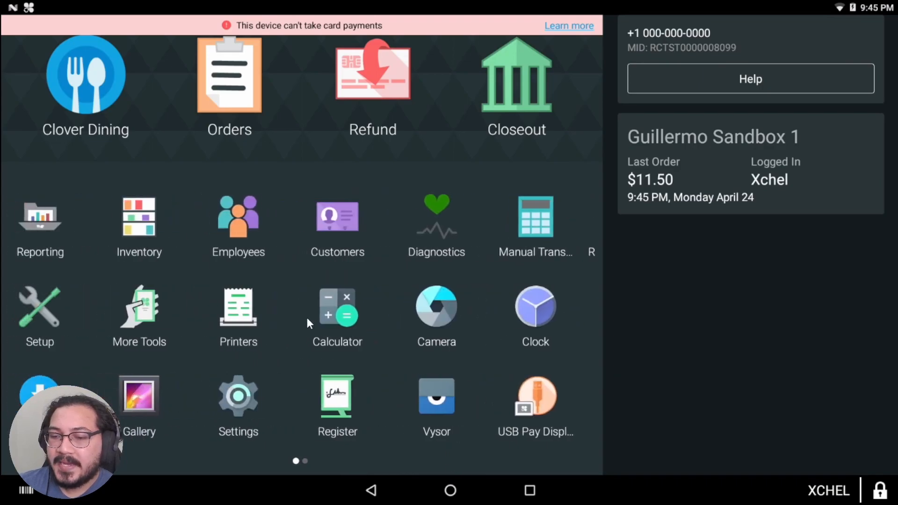
pyautogui.moveTo(477, 343); pyautogui.dragTo(394, 331)
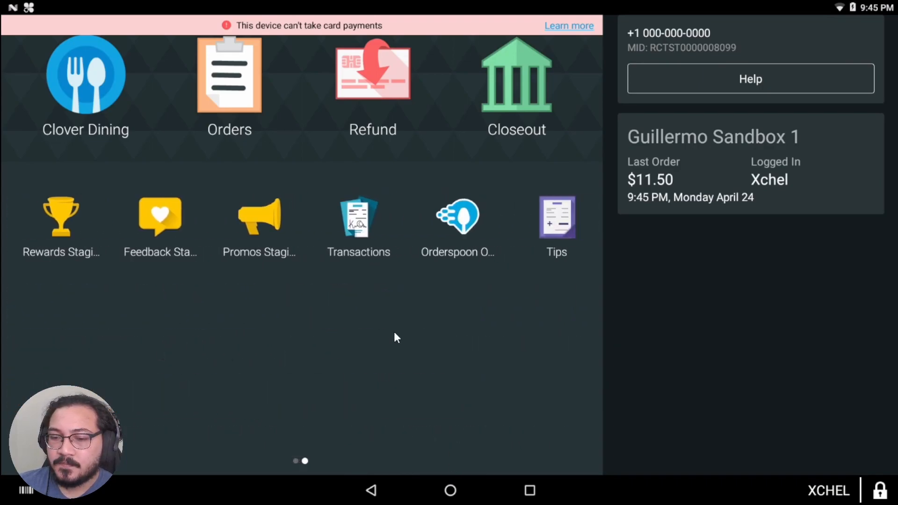
pyautogui.click(455, 225)
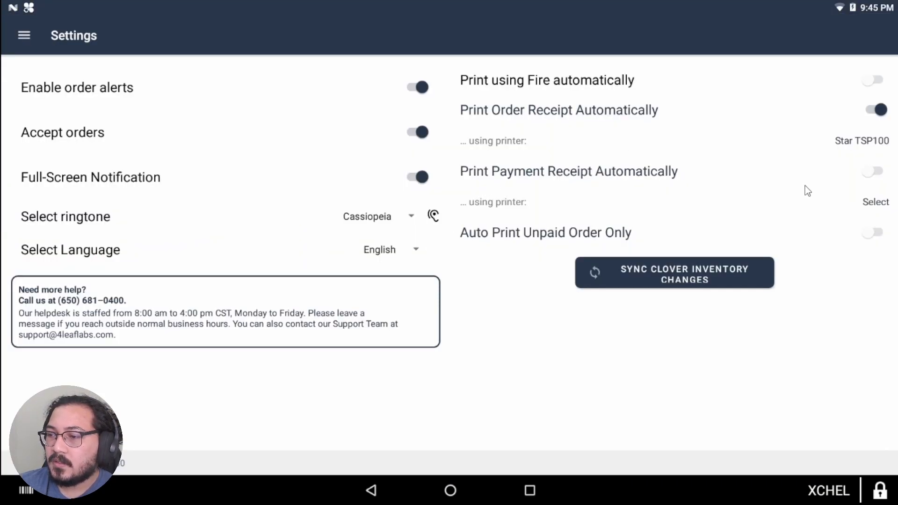
# Step: Auto-print payment receipts to the Station printer, toggling Auto Print Unpaid Order Only on and off
pyautogui.click(873, 173)
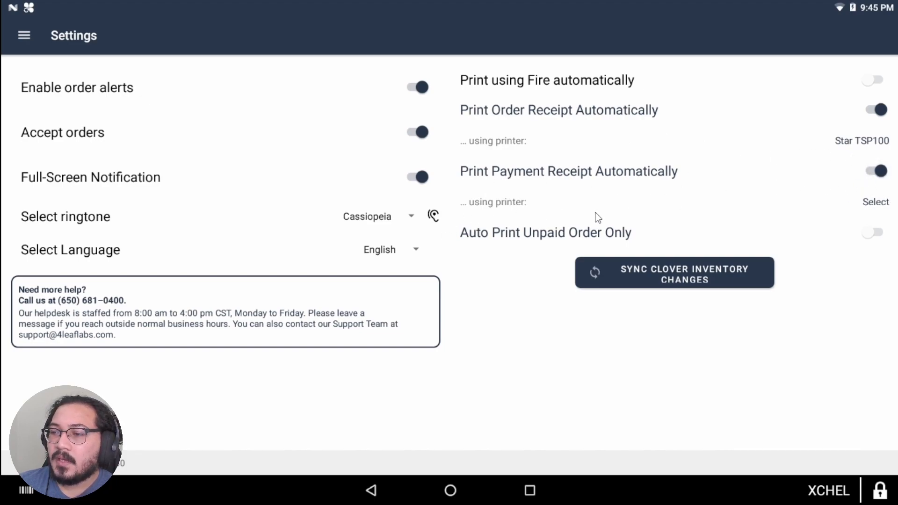
pyautogui.click(876, 202)
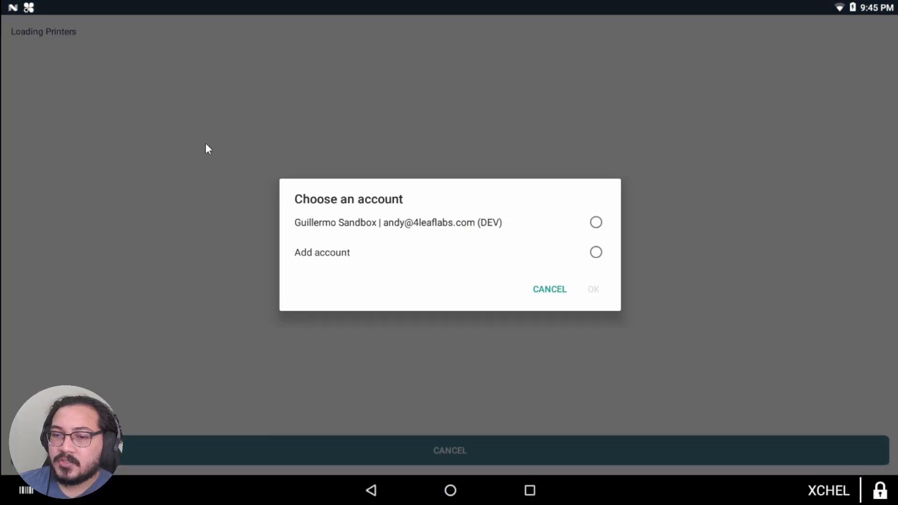
pyautogui.click(594, 221)
pyautogui.click(605, 292)
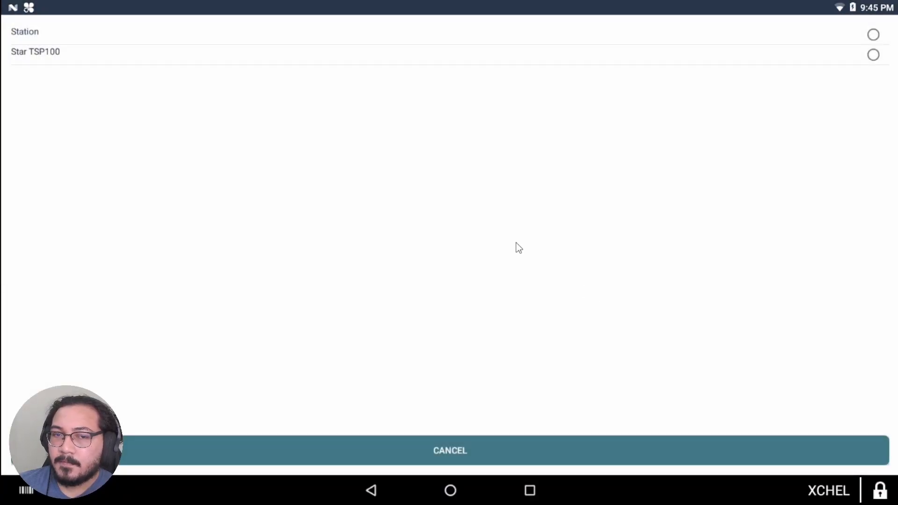
pyautogui.click(873, 35)
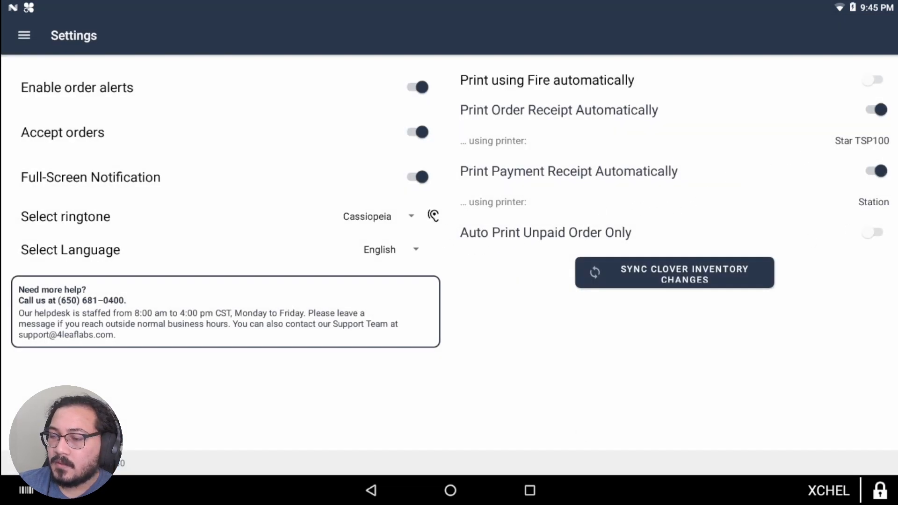
pyautogui.click(476, 235)
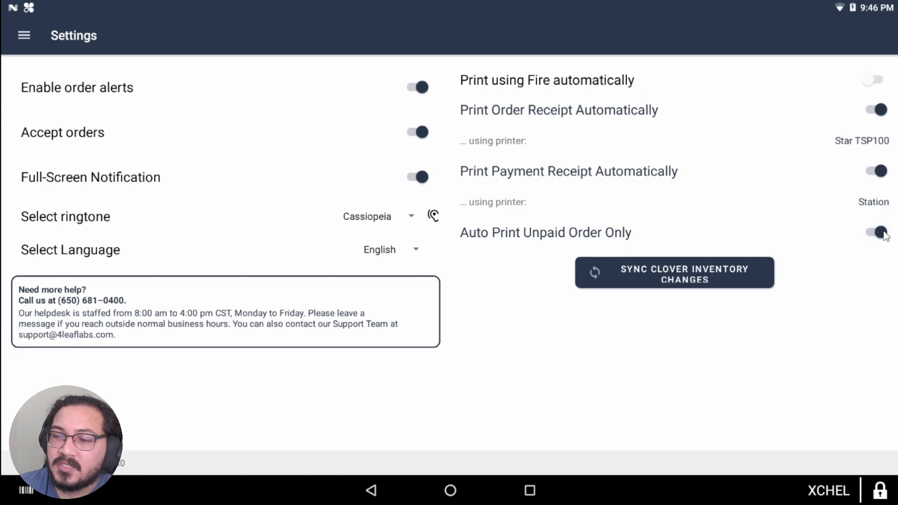
pyautogui.click(881, 233)
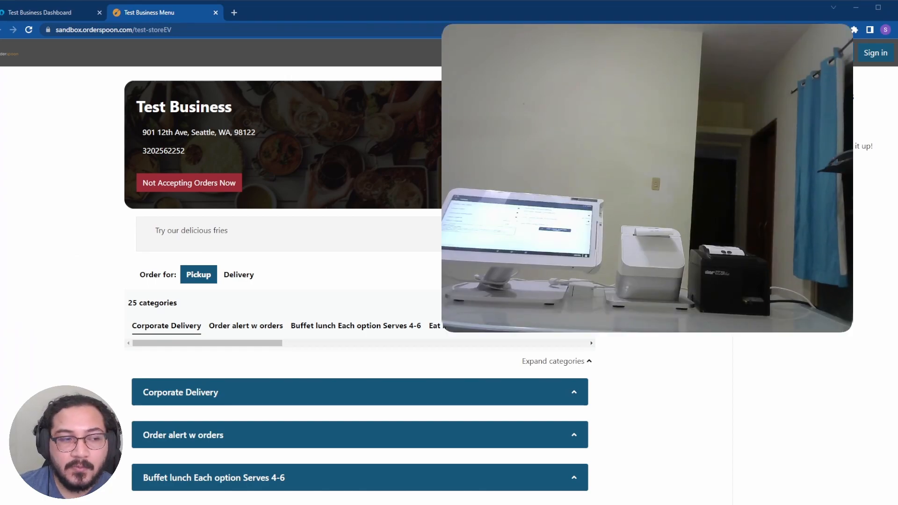
# Step: Try the Falafel & hummus item's Large size and quantity 2, then close it unadded
pyautogui.scroll(-1, 359, 285)
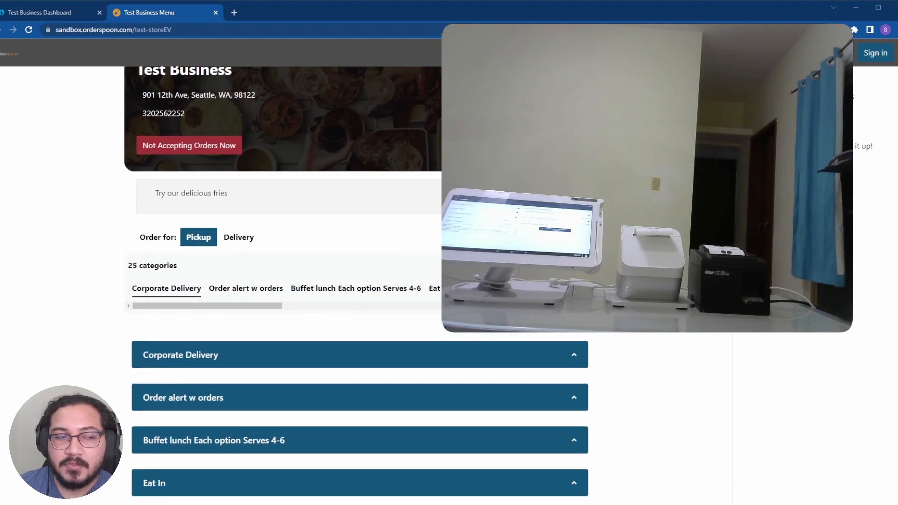
pyautogui.scroll(-1, 173, 299)
pyautogui.click(173, 292)
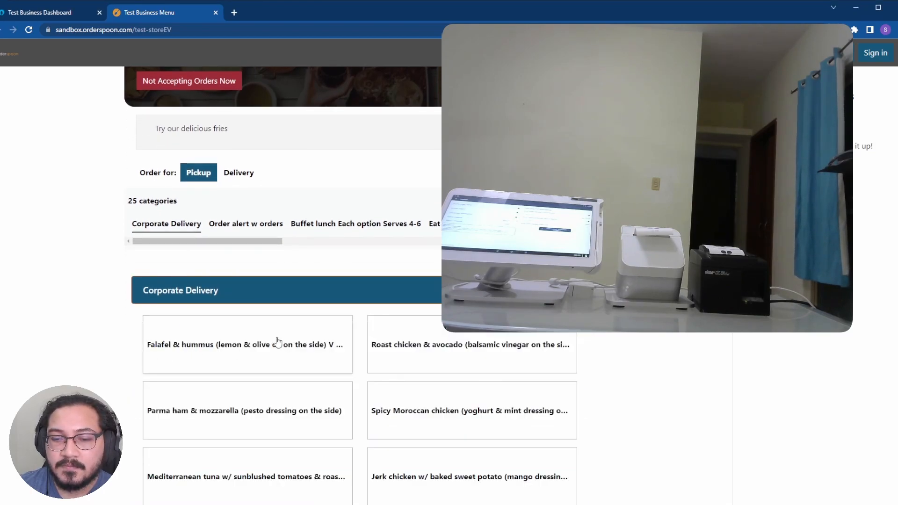
pyautogui.scroll(-3, 146, 271)
pyautogui.click(231, 226)
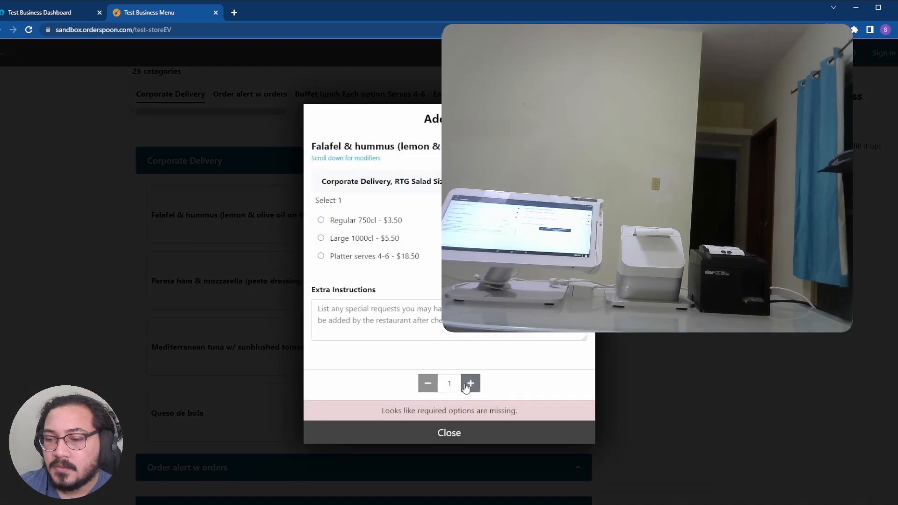
pyautogui.click(321, 220)
pyautogui.click(320, 238)
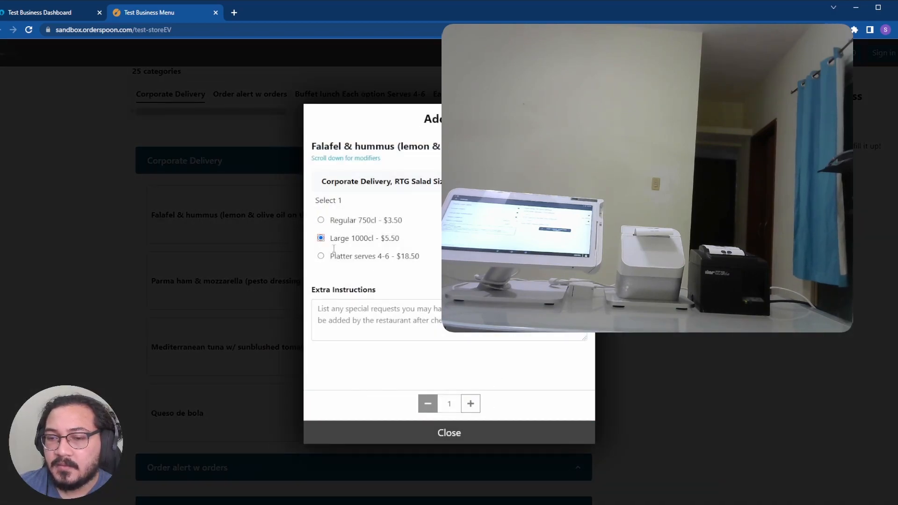
pyautogui.click(470, 403)
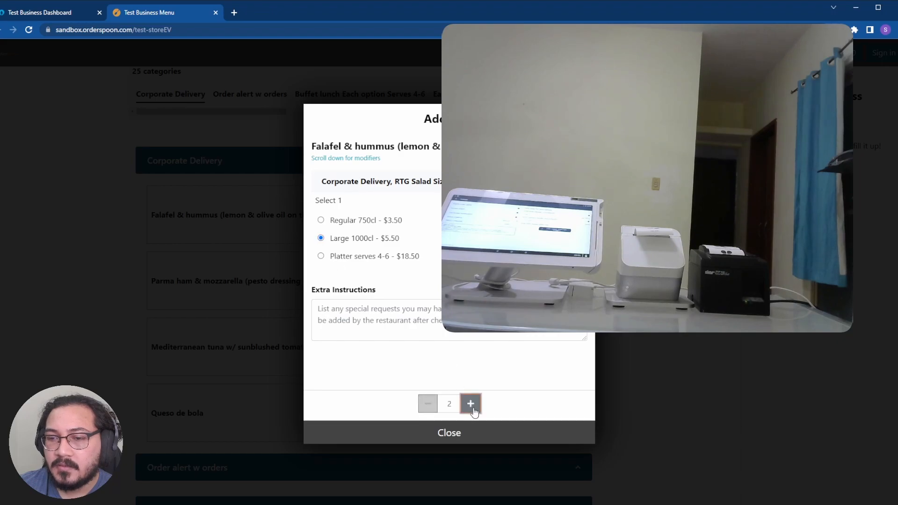
pyautogui.click(428, 435)
# Step: Reload the store page and add Fries to the cart
pyautogui.scroll(4, 257, 334)
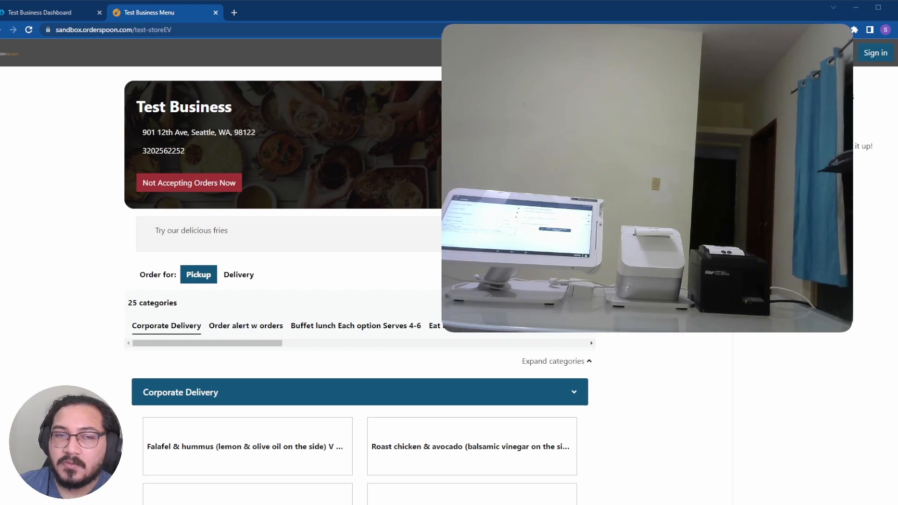
pyautogui.click(29, 30)
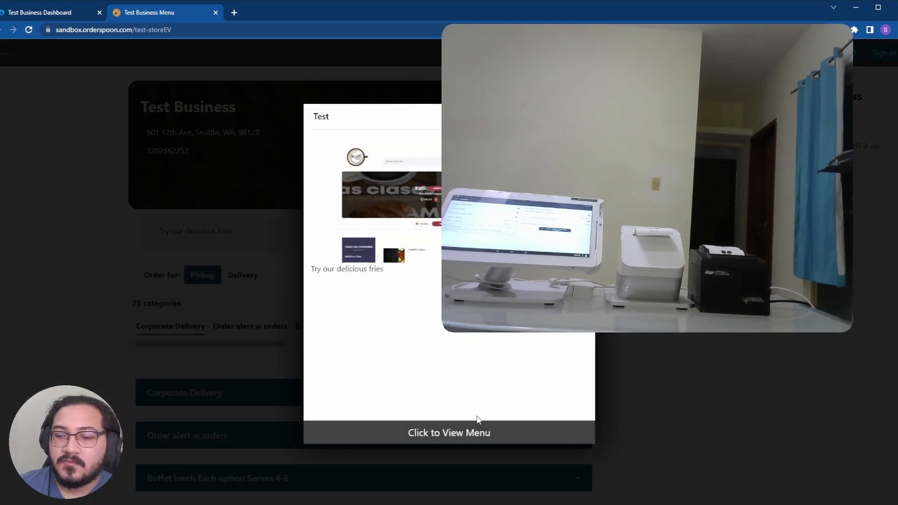
pyautogui.click(456, 435)
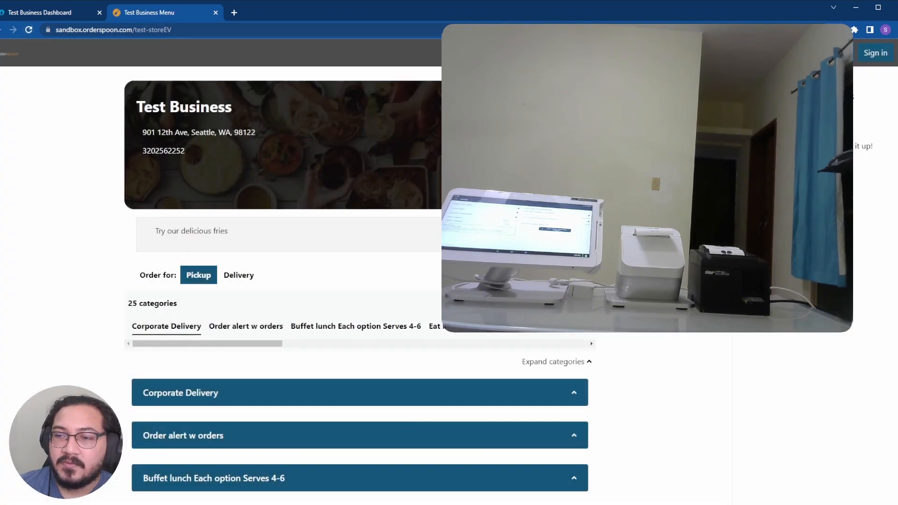
pyautogui.scroll(-2, 281, 304)
pyautogui.scroll(-2, 222, 349)
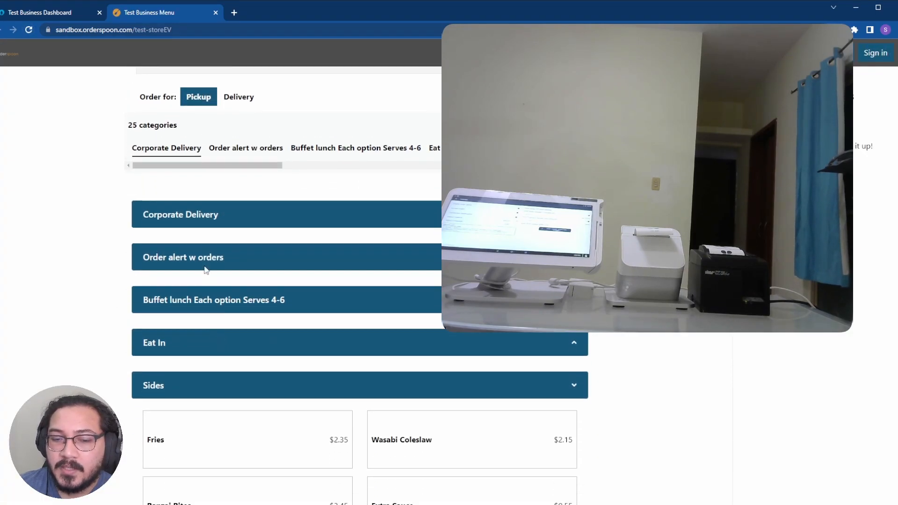
pyautogui.click(203, 420)
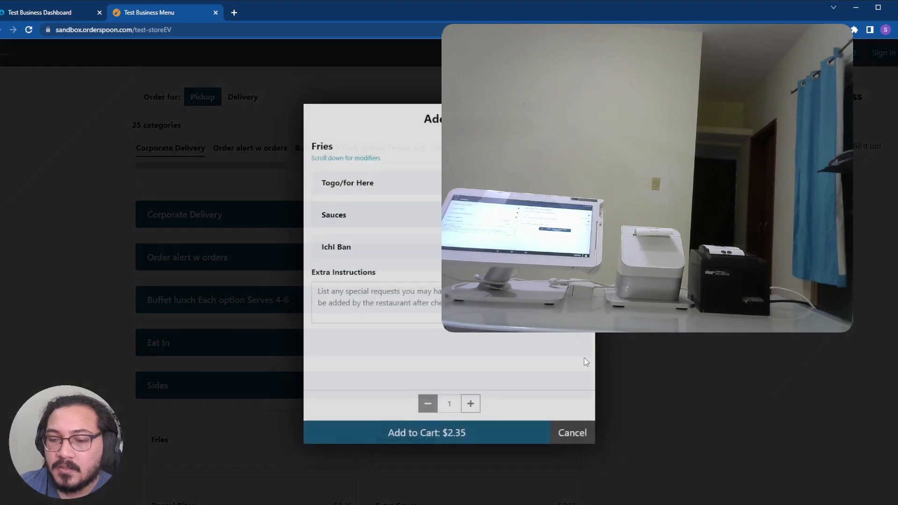
pyautogui.click(480, 430)
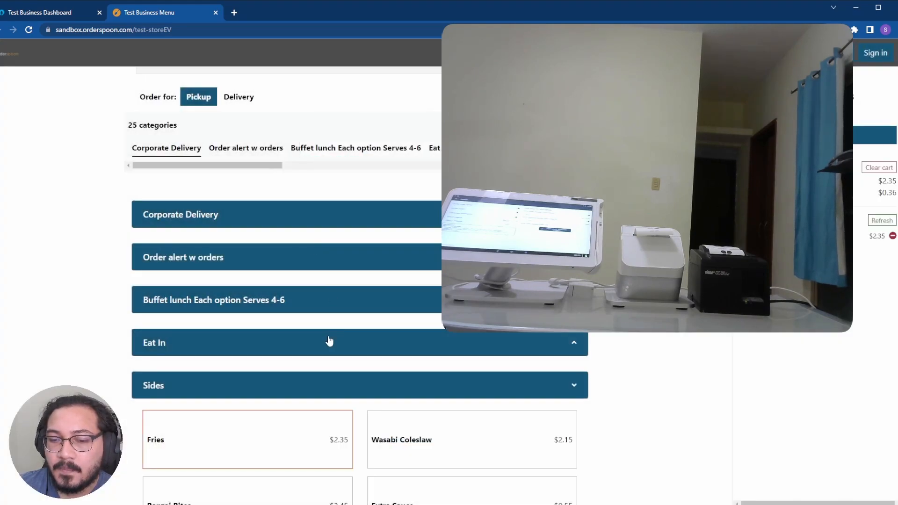
# Step: Add the Cyo wrap in from Eat In, then check out as a guest
pyautogui.click(329, 343)
pyautogui.click(247, 409)
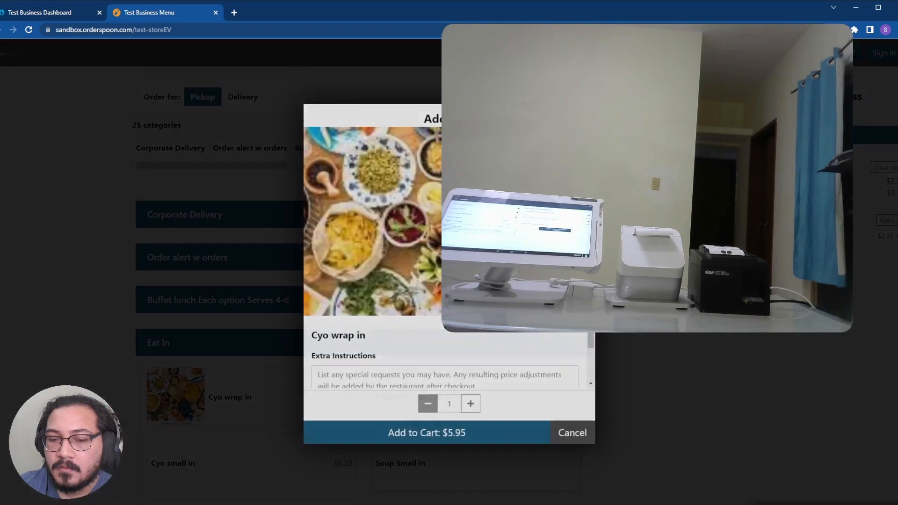
pyautogui.click(460, 429)
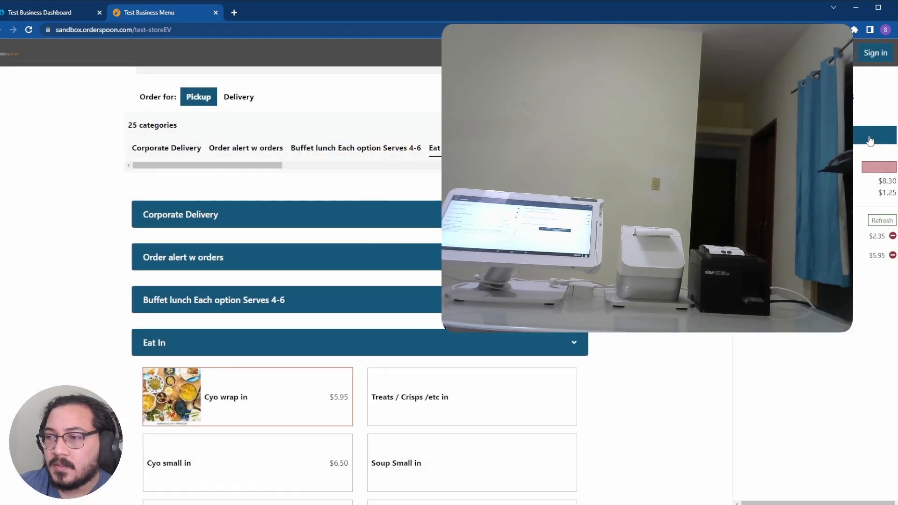
pyautogui.click(869, 137)
pyautogui.click(438, 258)
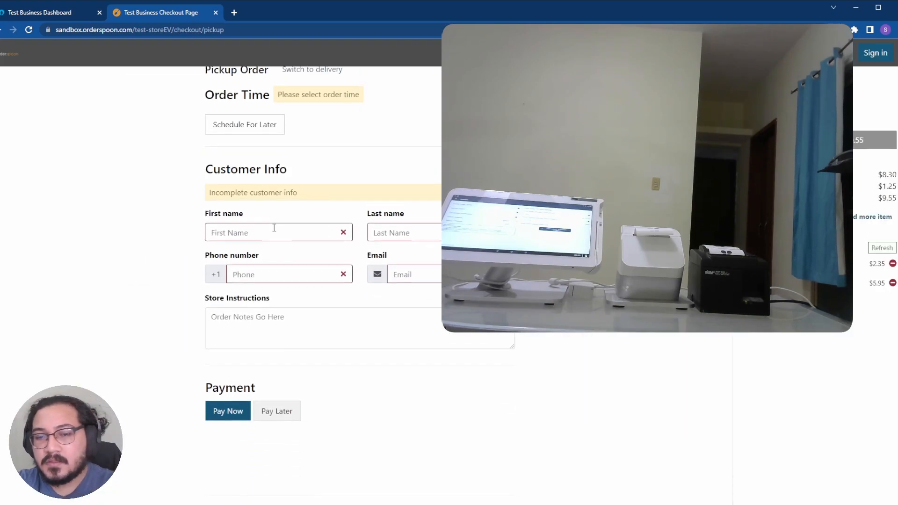
# Step: Fill in the customer's first name, last name, phone number and e-mail address
pyautogui.click(281, 229)
pyautogui.write('saul')
pyautogui.press('Tab')
pyautogui.write('saul')
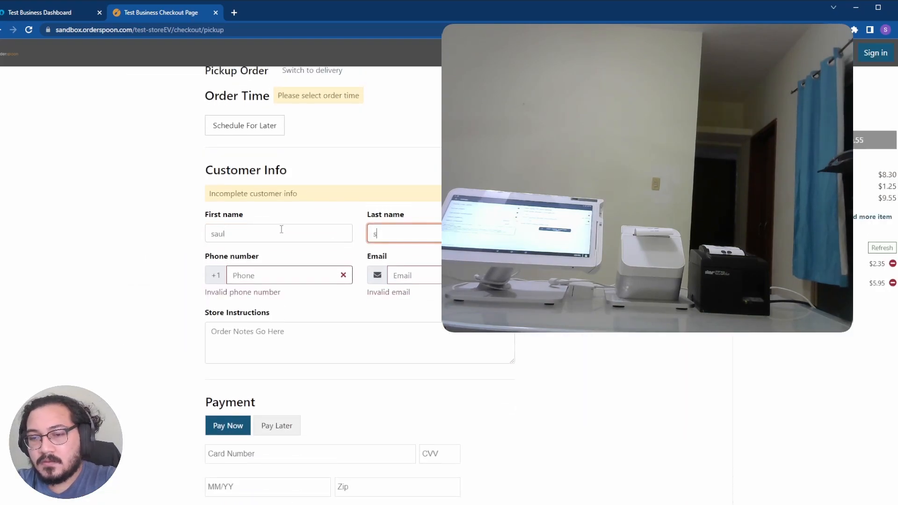
pyautogui.press('Tab')
pyautogui.click(419, 275)
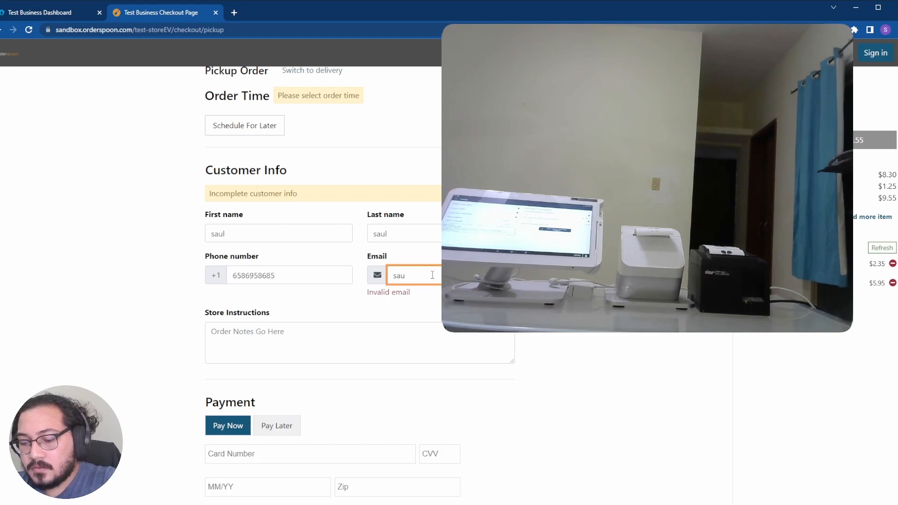
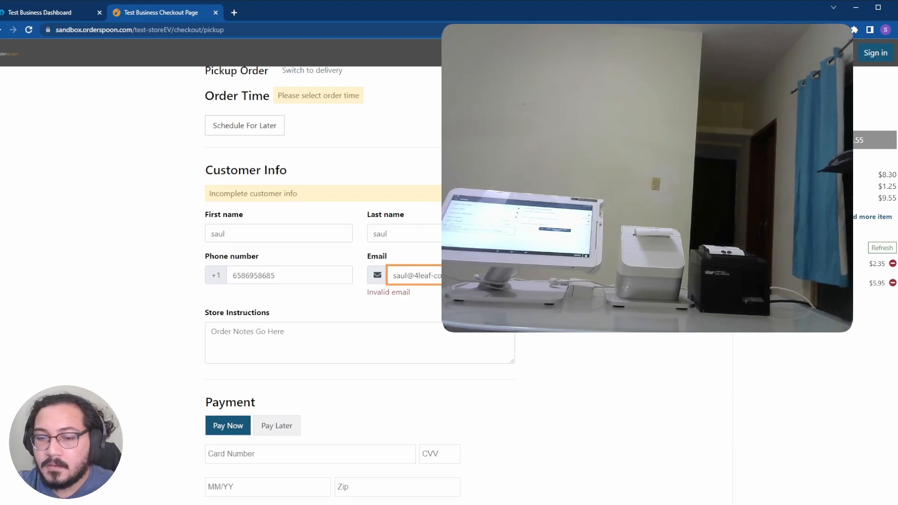
# Step: Choose to pay later instead of paying now
pyautogui.scroll(-2, 274, 381)
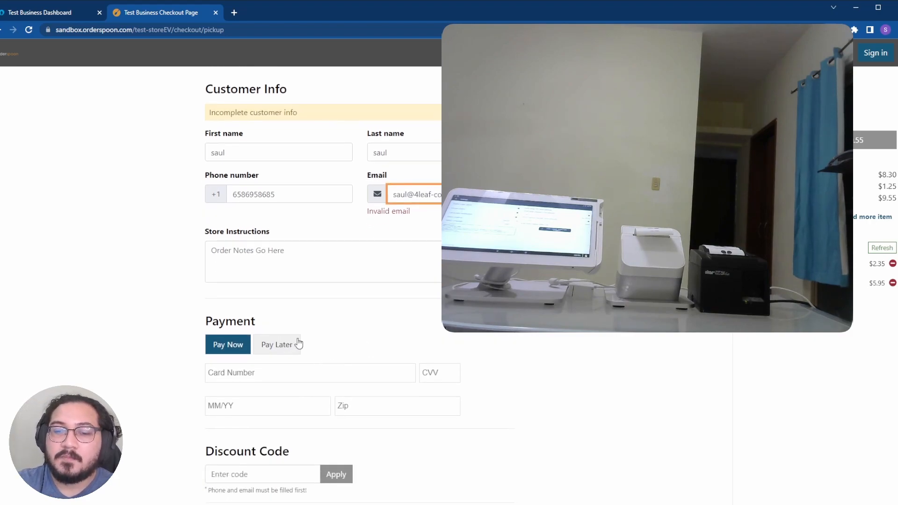
pyautogui.click(295, 342)
pyautogui.scroll(-2, 337, 318)
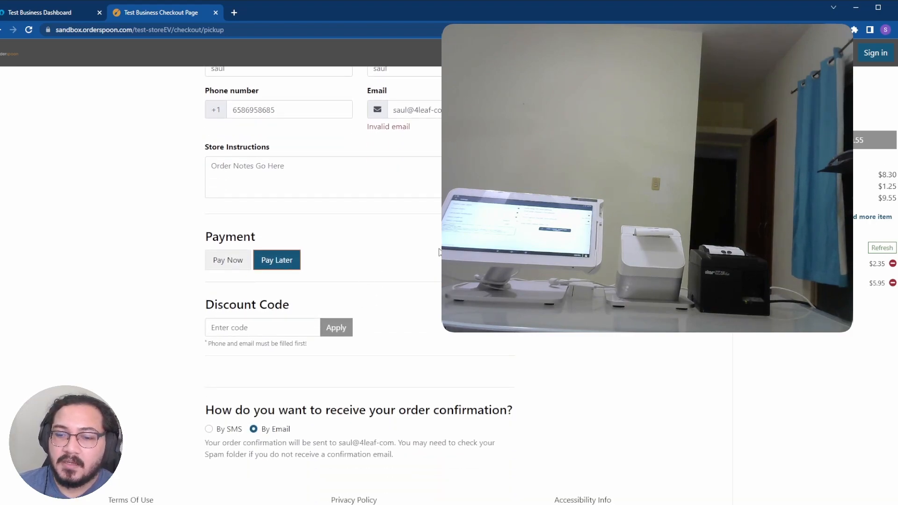
pyautogui.scroll(5, 335, 233)
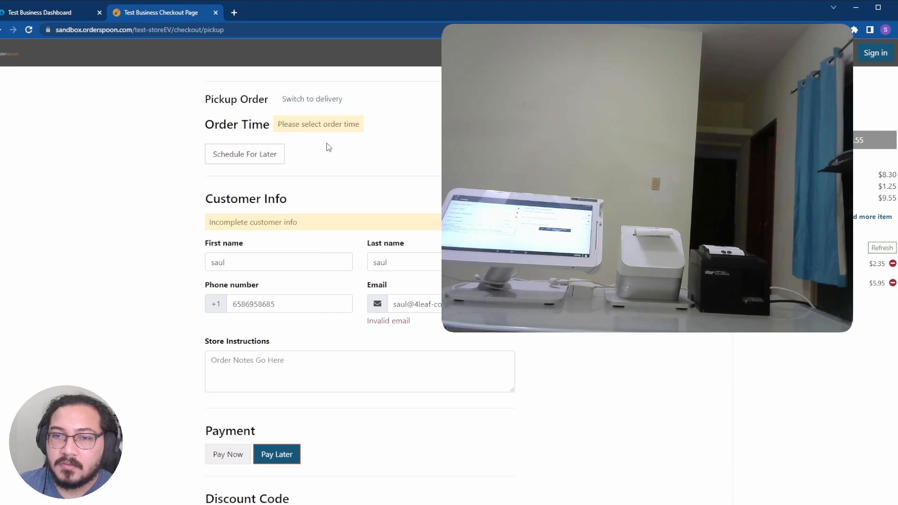
pyautogui.scroll(2, 243, 161)
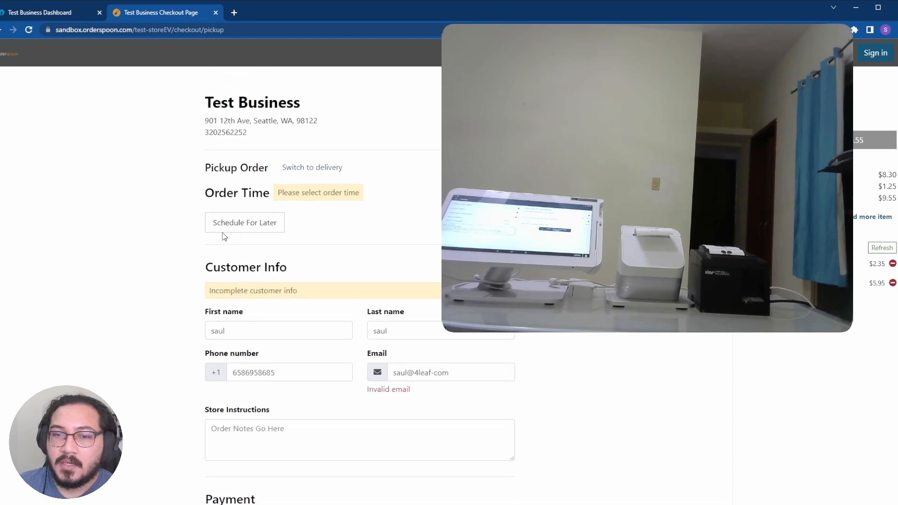
# Step: Schedule the pickup for Tuesday, April 25th 2023 at 05:15 AM
pyautogui.click(230, 224)
pyautogui.click(275, 298)
pyautogui.click(431, 271)
pyautogui.click(314, 270)
pyautogui.click(264, 304)
pyautogui.click(438, 266)
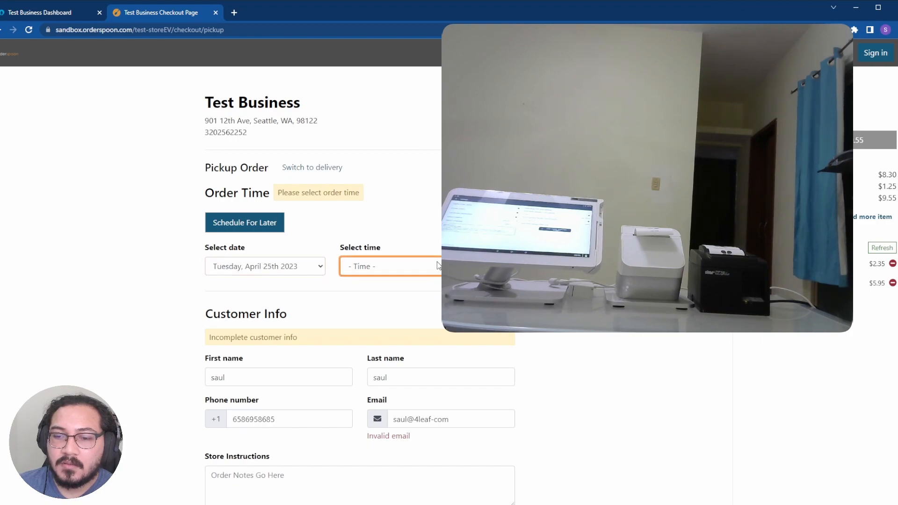
pyautogui.click(369, 295)
pyautogui.scroll(-2, 415, 254)
pyautogui.scroll(-3, 140, 247)
pyautogui.scroll(3, 141, 246)
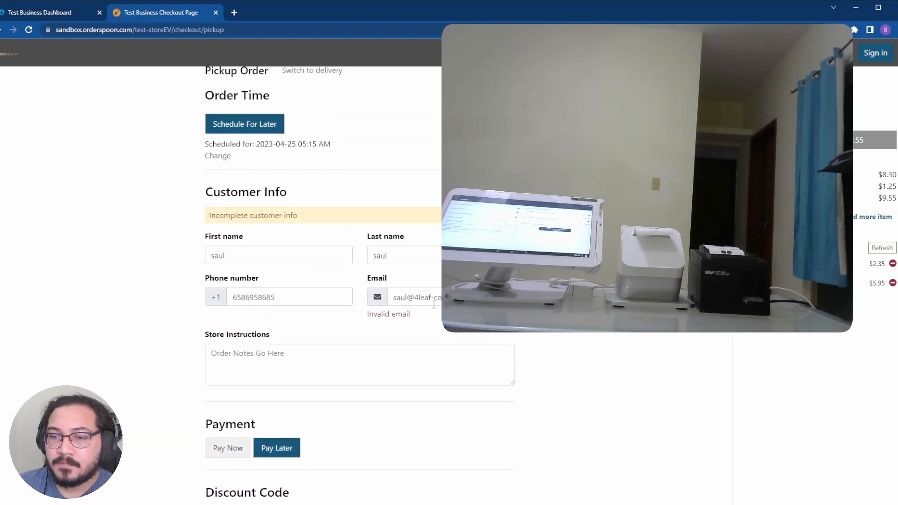
# Step: Fix the typo in the customer's e-mail address to clear the warning
pyautogui.click(440, 299)
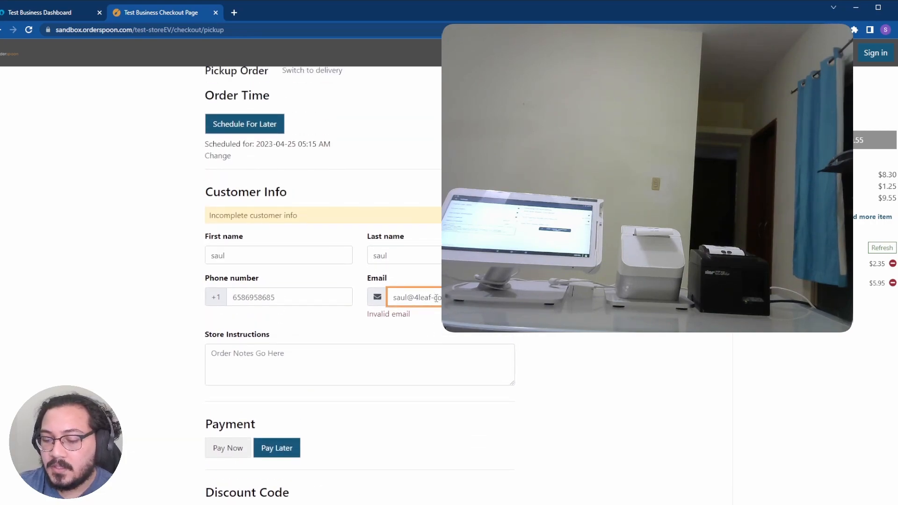
pyautogui.press('BackSpace')
pyautogui.write('.')
pyautogui.click(551, 299)
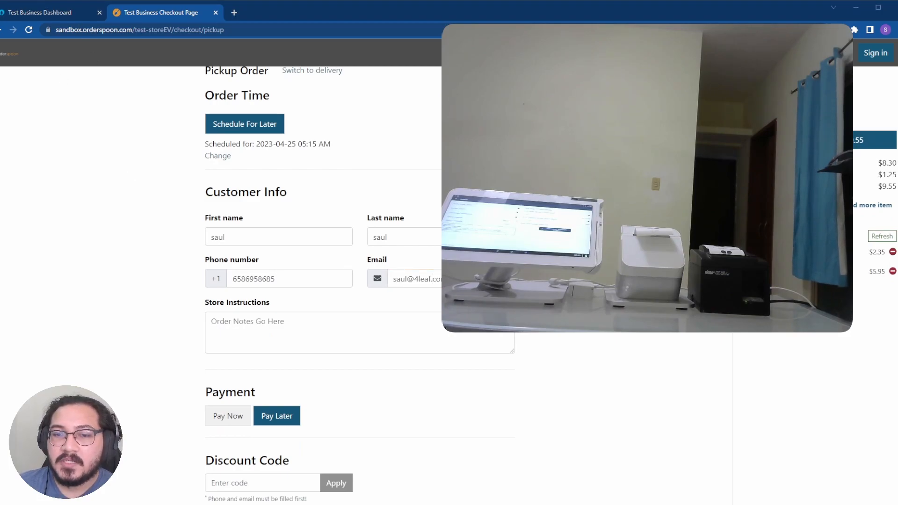
# Step: Review the Dashboard's General Settings, then return to the Checkout Page tab
pyautogui.click(28, 13)
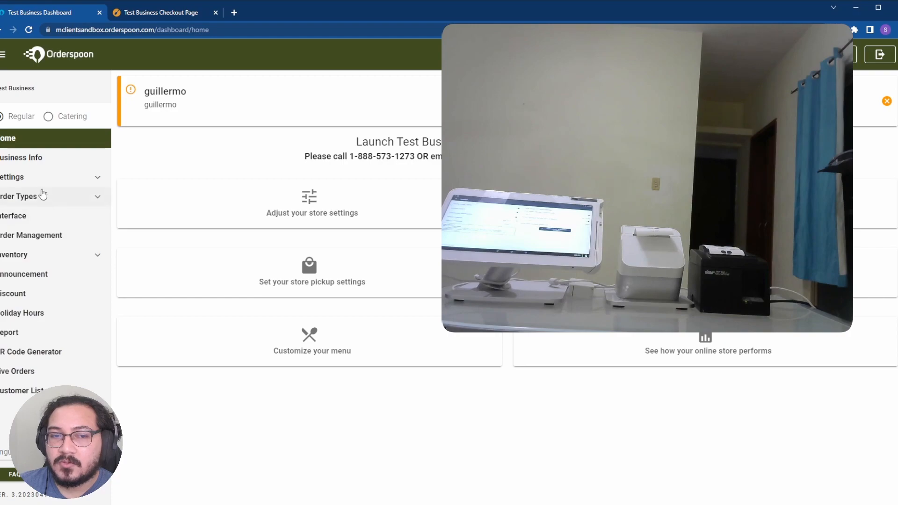
pyautogui.click(44, 185)
pyautogui.click(45, 196)
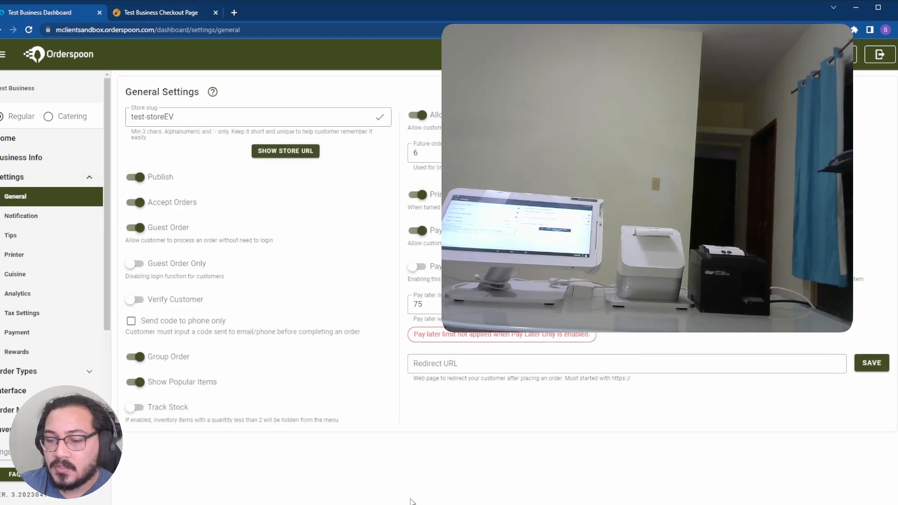
pyautogui.click(154, 14)
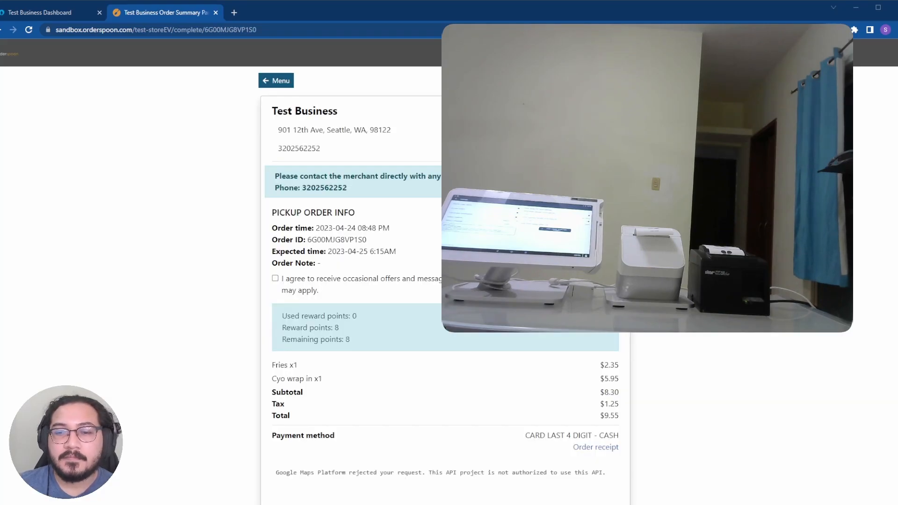
# Step: Scroll through the order summary's pickup info and $9.55 item totals
pyautogui.scroll(-1, 444, 280)
pyautogui.scroll(-1, 444, 281)
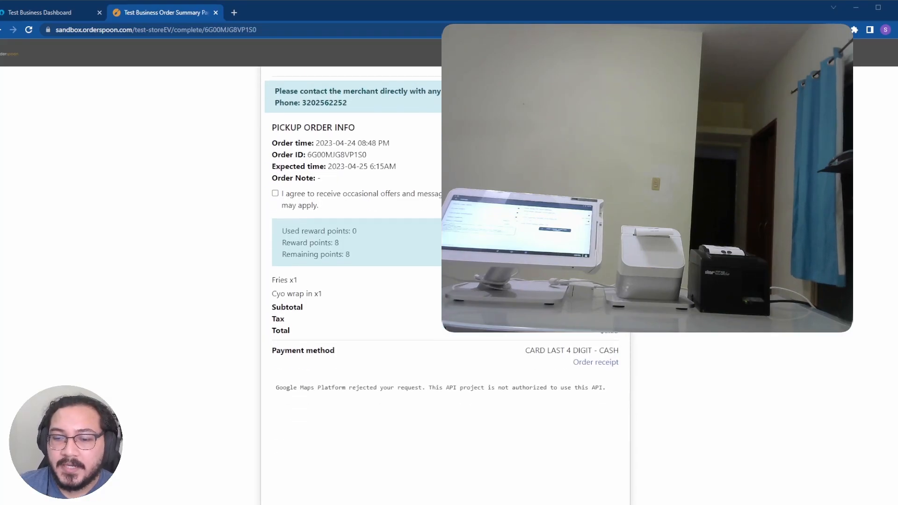
pyautogui.scroll(2, 444, 281)
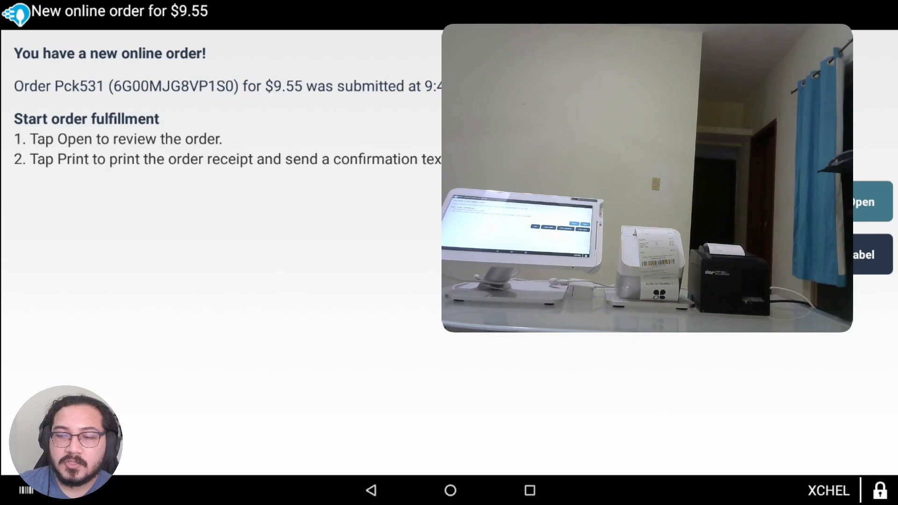
# Step: Close the full-screen 'New online order' notification
pyautogui.press('Escape')
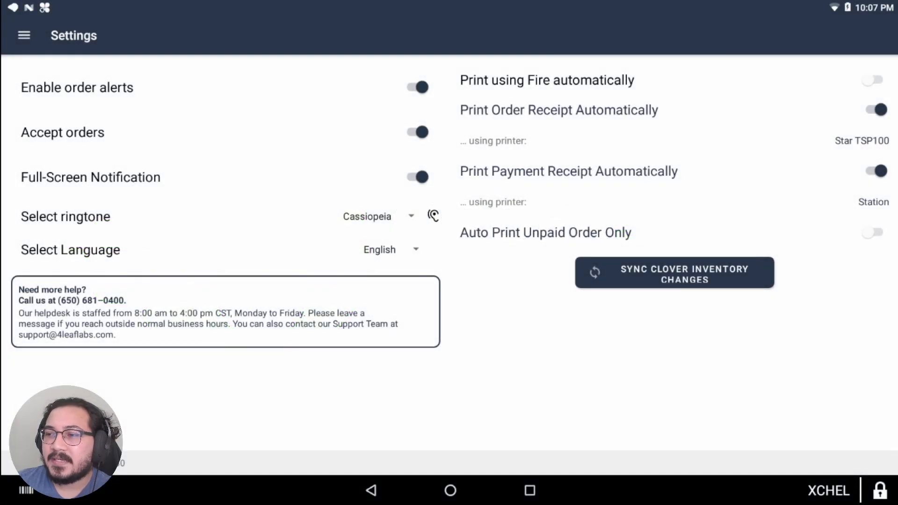
# Step: Enable Print using Fire automatically; disable automatic order and payment receipt printing
pyautogui.click(874, 82)
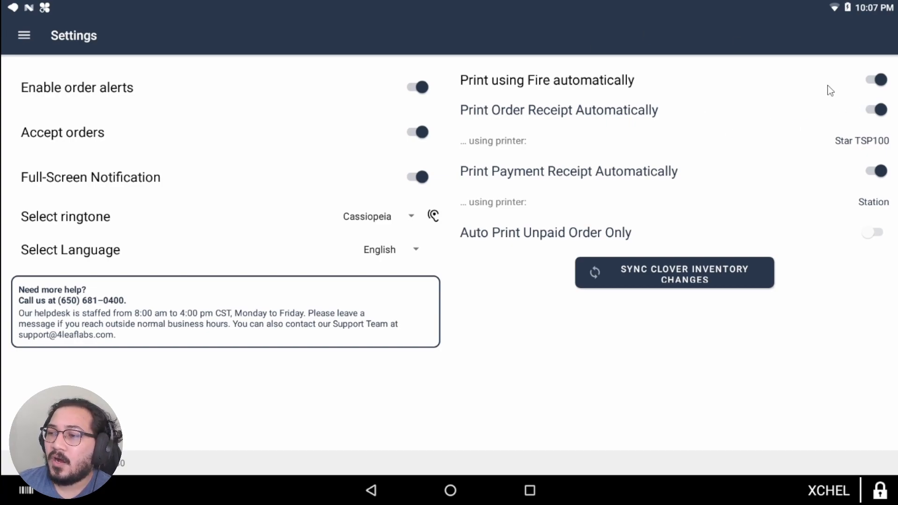
pyautogui.click(873, 112)
pyautogui.click(882, 172)
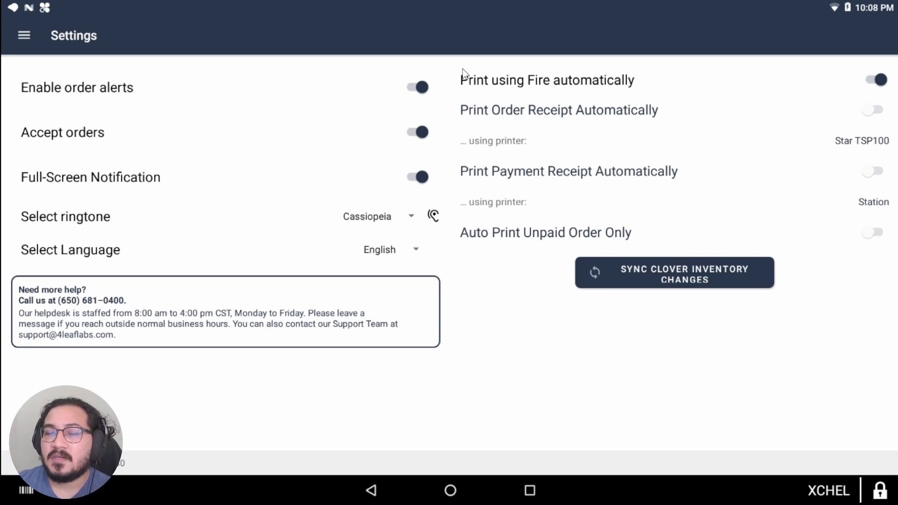
# Step: View the Inventory labels, then open Printers listing Station and Star TSP100
pyautogui.click(447, 491)
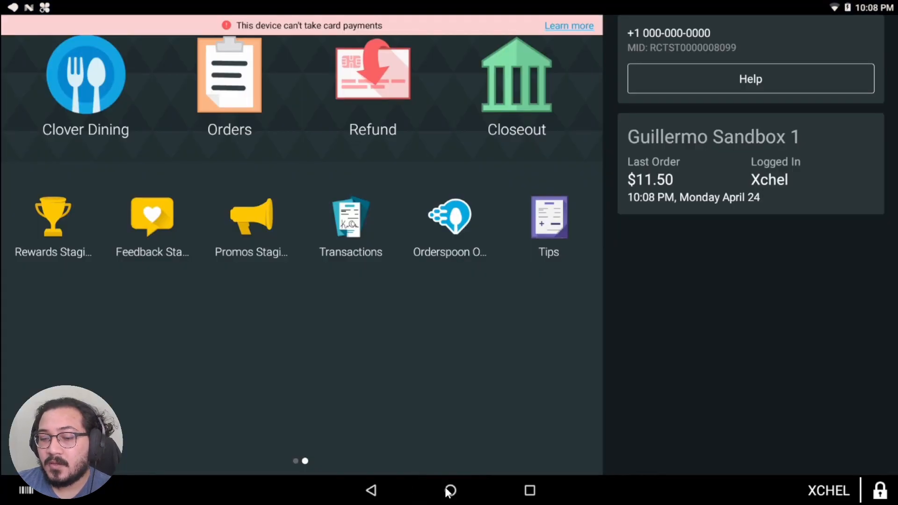
pyautogui.moveTo(327, 378); pyautogui.dragTo(474, 310)
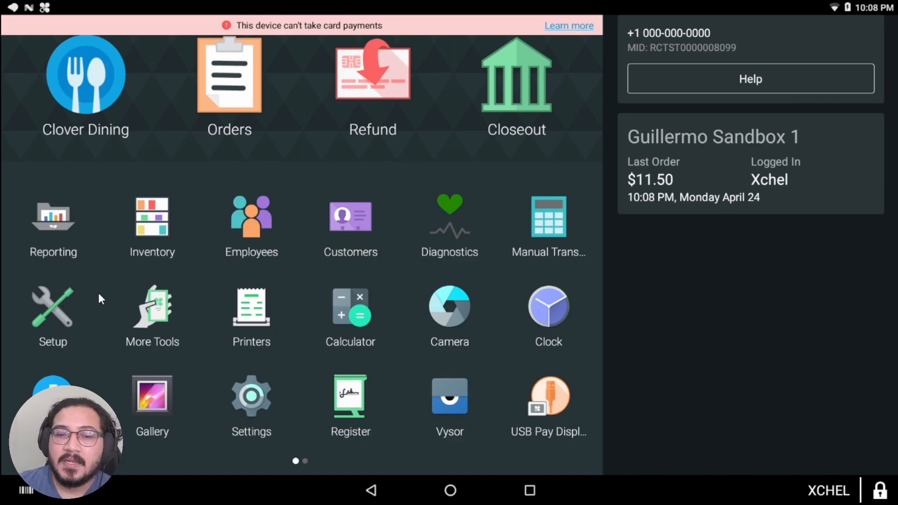
pyautogui.click(164, 228)
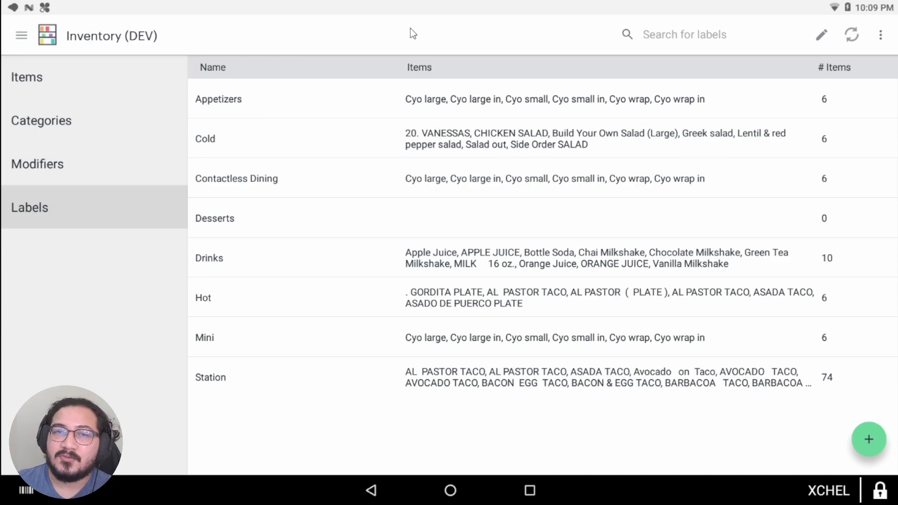
pyautogui.click(449, 490)
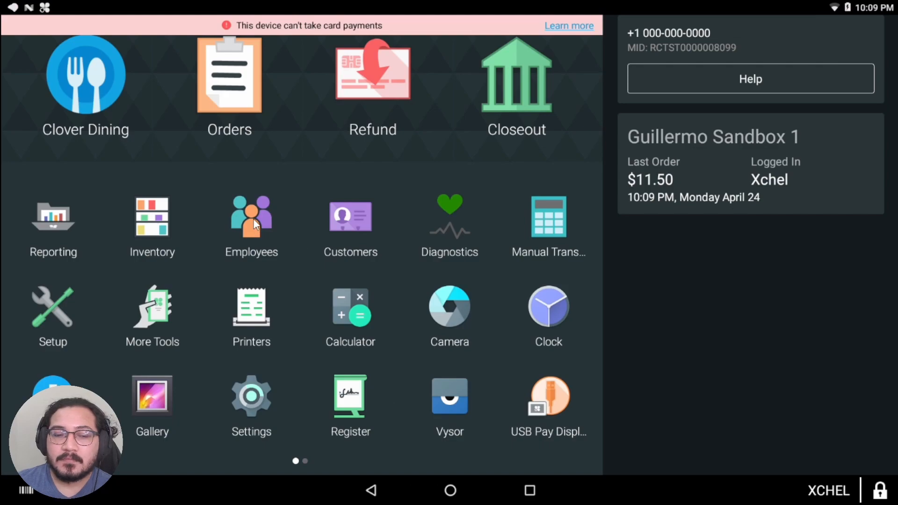
pyautogui.click(267, 321)
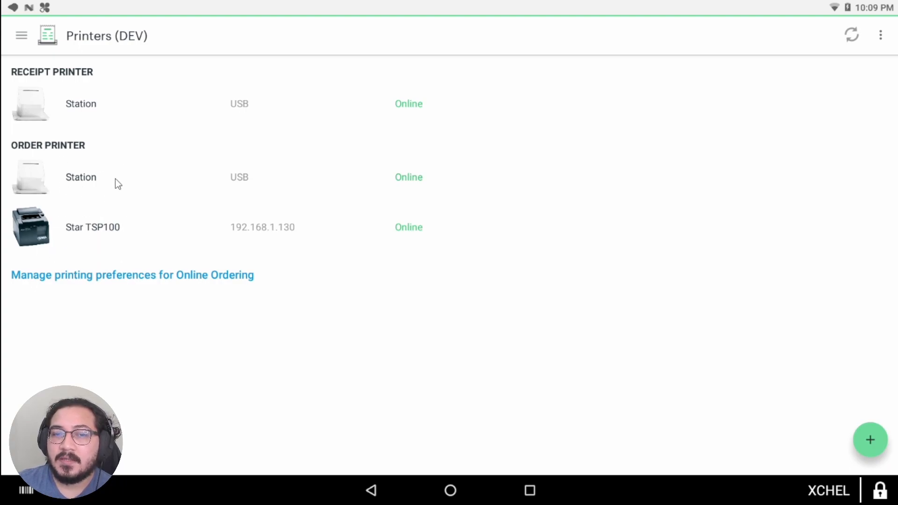
# Step: Set the Station order printer to auto-print only Cold items and save it
pyautogui.click(82, 180)
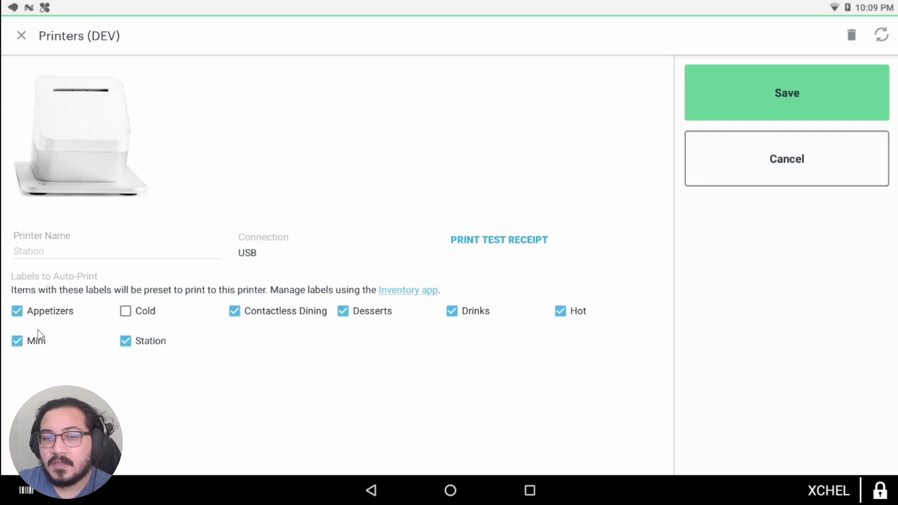
pyautogui.click(20, 312)
pyautogui.click(20, 339)
pyautogui.click(123, 341)
pyautogui.click(125, 311)
pyautogui.click(235, 311)
pyautogui.click(343, 311)
pyautogui.click(453, 310)
pyautogui.click(557, 311)
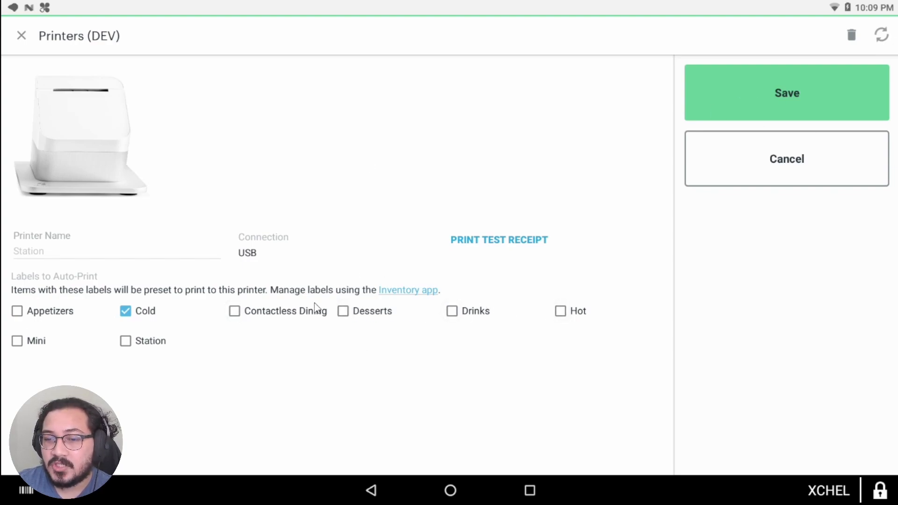
pyautogui.click(737, 103)
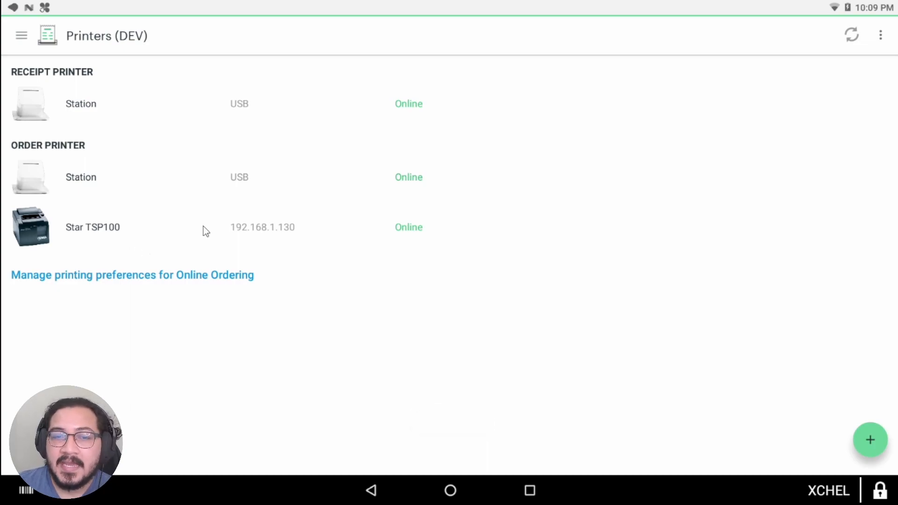
# Step: Save the Star TSP100 printer with Hot items auto-printing, then return to the Clover home screen
pyautogui.click(117, 234)
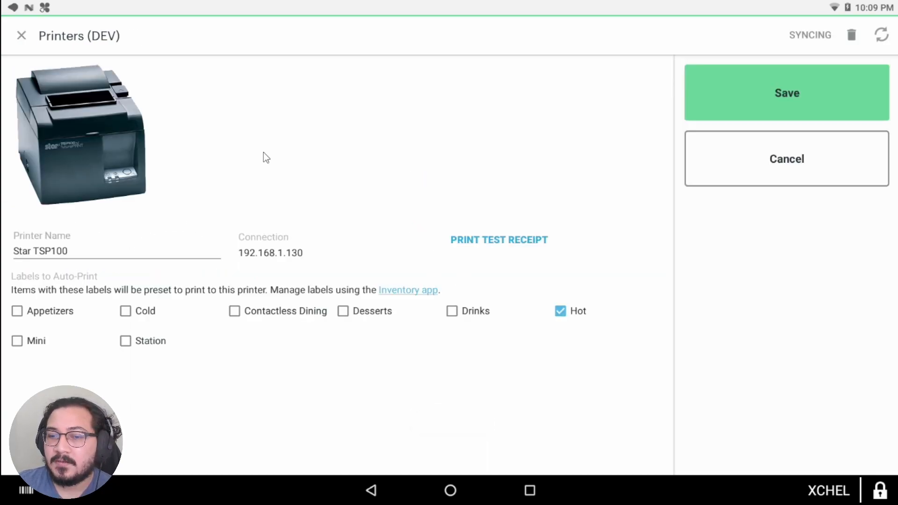
pyautogui.click(776, 89)
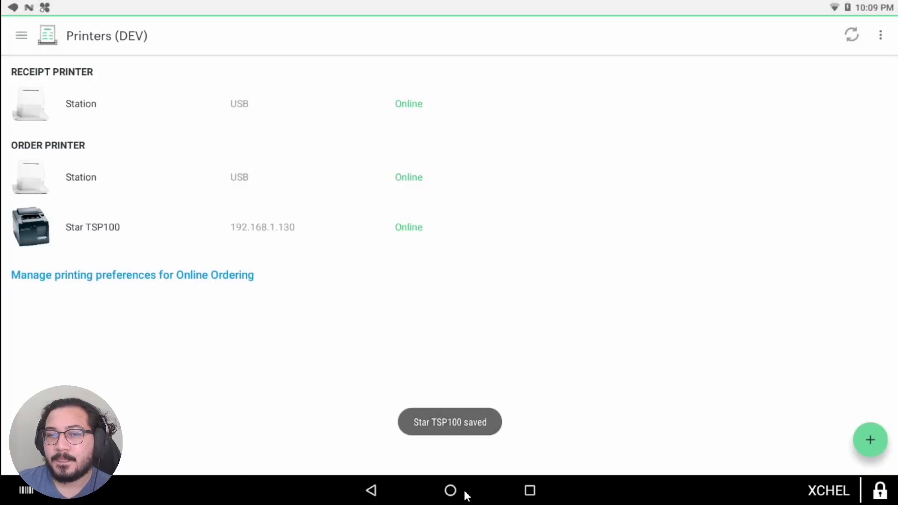
pyautogui.click(441, 488)
# Step: Back on the Orderspoon menu, search 'sala' and open 20. VANESSAS, CHICKEN SALAD
pyautogui.click(171, 224)
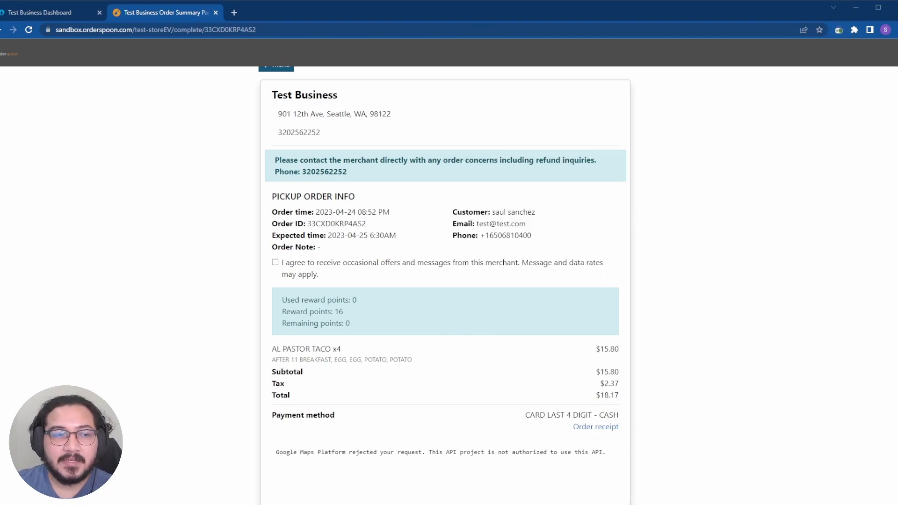
pyautogui.scroll(1, 445, 268)
pyautogui.click(276, 81)
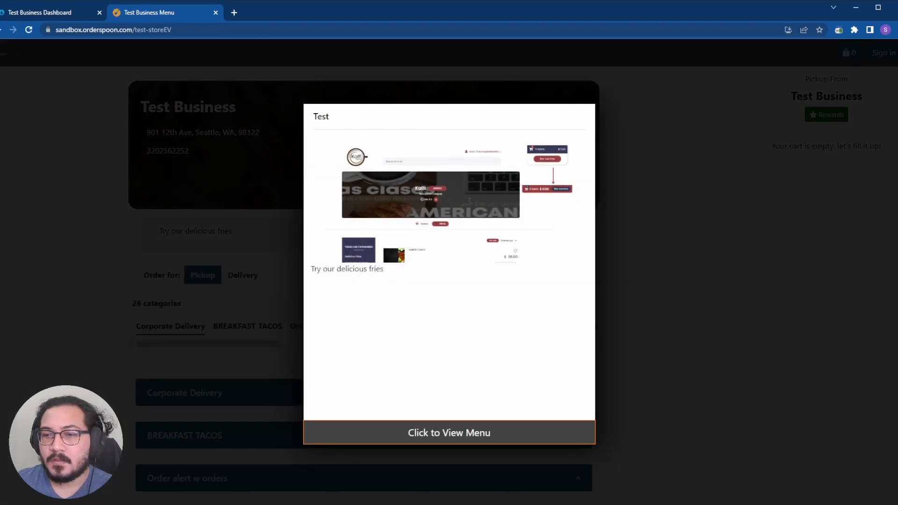
pyautogui.click(448, 432)
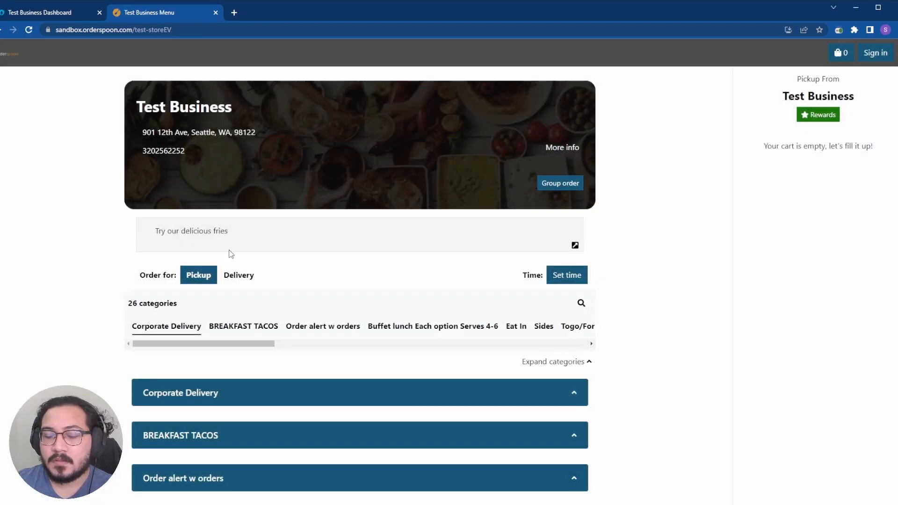
pyautogui.click(581, 304)
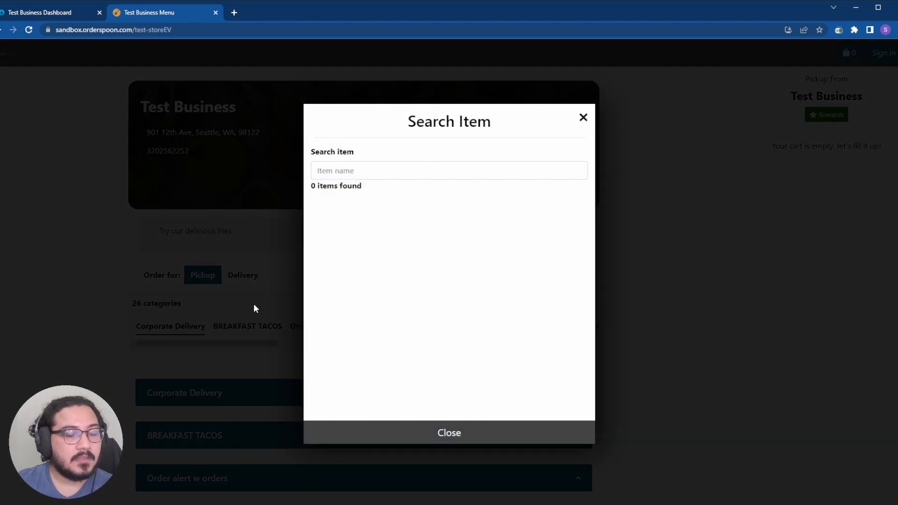
pyautogui.click(403, 170)
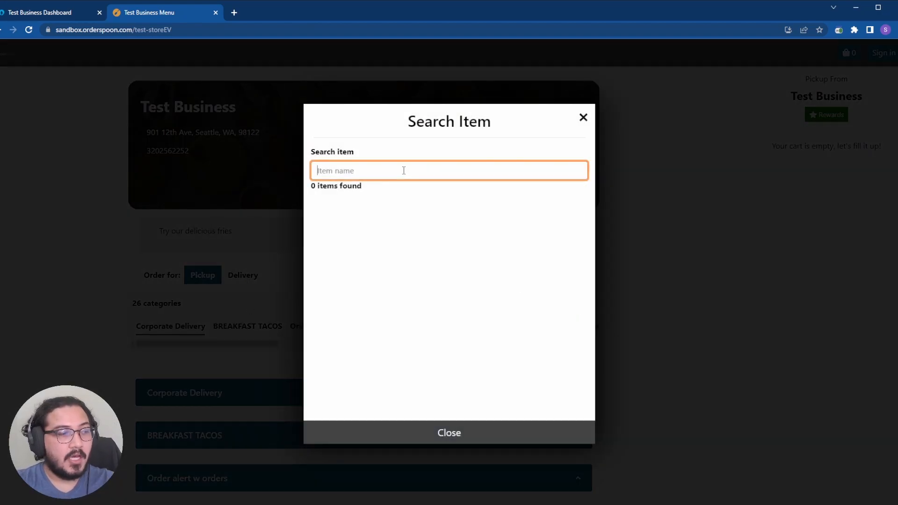
pyautogui.write('sala')
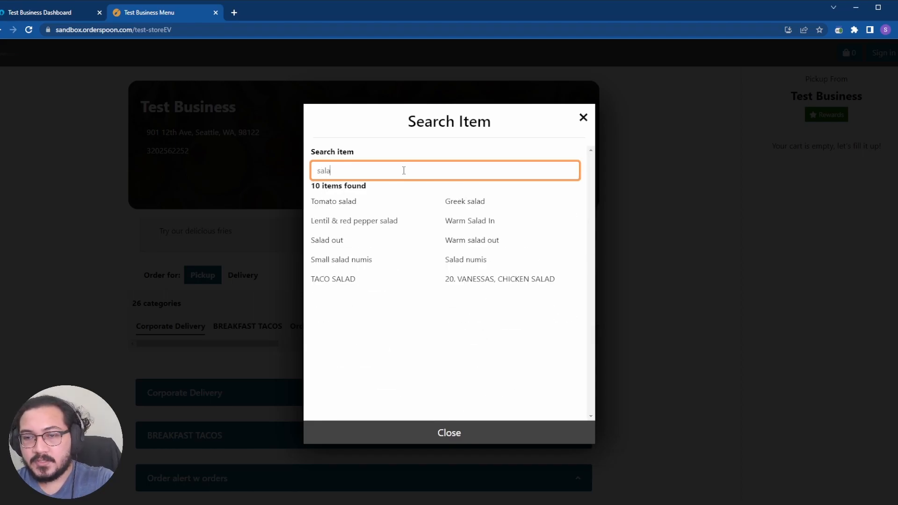
pyautogui.click(498, 280)
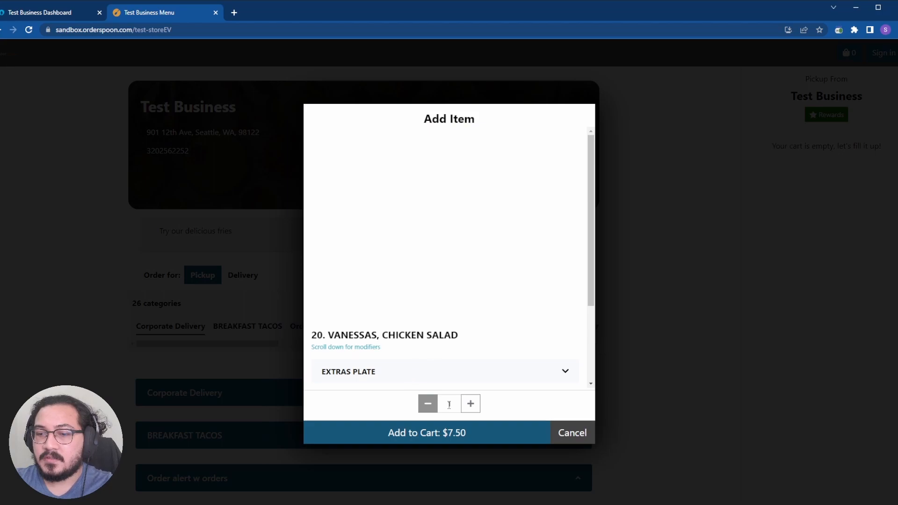
# Step: Add the salad to the cart with Queso, Ranch and Honey Mustard
pyautogui.scroll(-3, 497, 348)
pyautogui.click(356, 294)
pyautogui.click(323, 318)
pyautogui.scroll(-1, 406, 319)
pyautogui.click(406, 319)
pyautogui.click(322, 337)
pyautogui.click(321, 355)
pyautogui.click(465, 442)
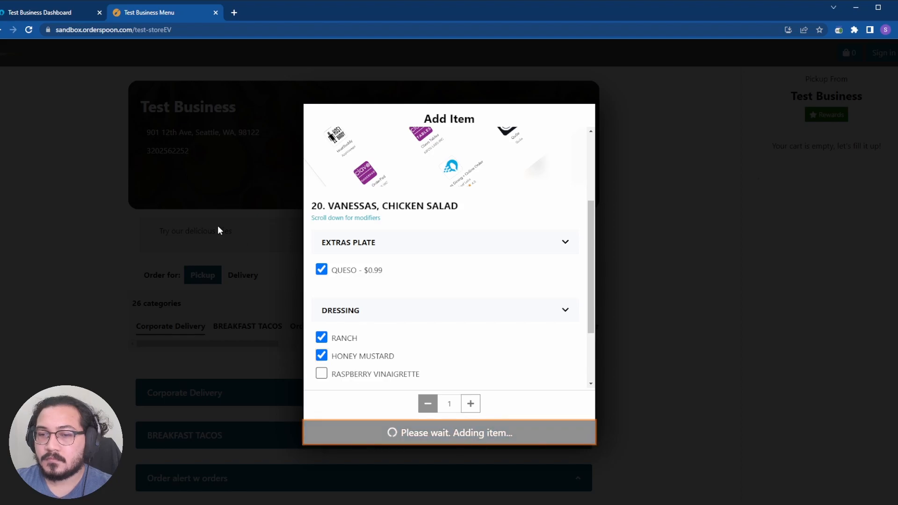
pyautogui.scroll(-1, 669, 225)
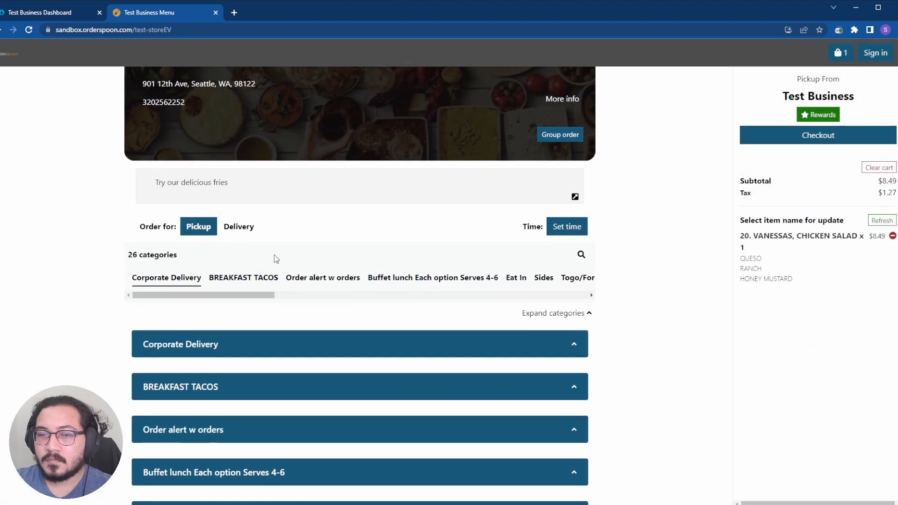
# Step: Search 'sala' and add the Greek salad to the cart
pyautogui.click(580, 255)
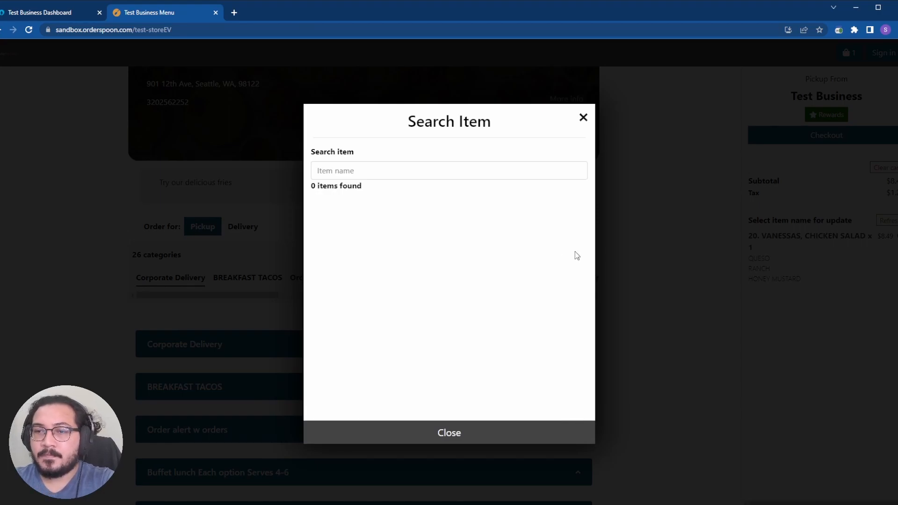
pyautogui.click(471, 174)
pyautogui.write('sala')
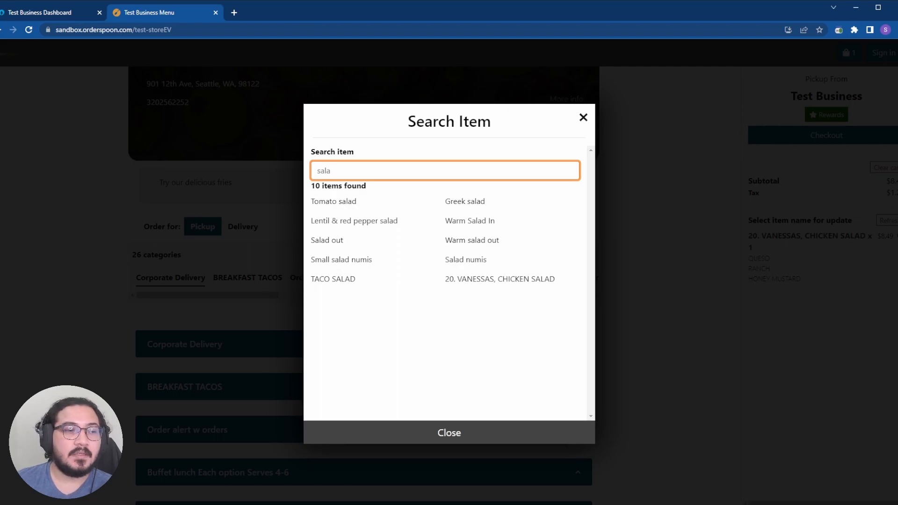
pyautogui.click(458, 201)
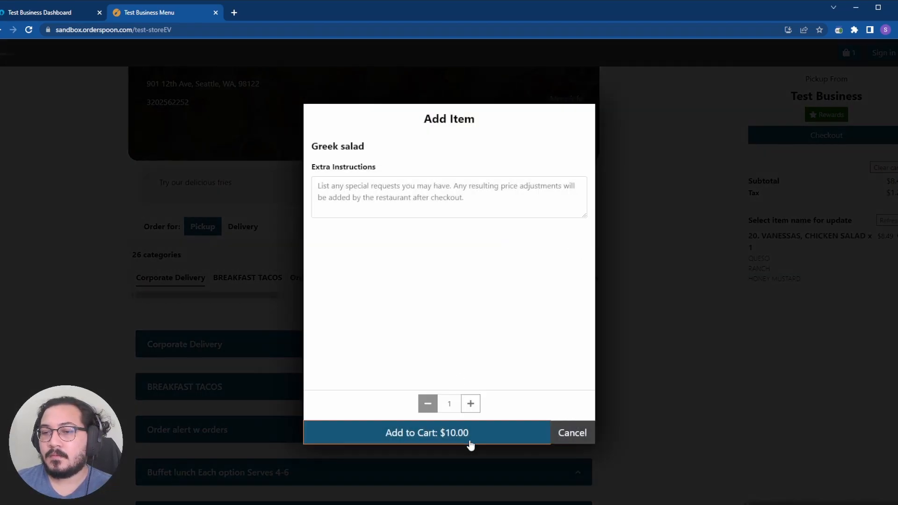
pyautogui.click(469, 443)
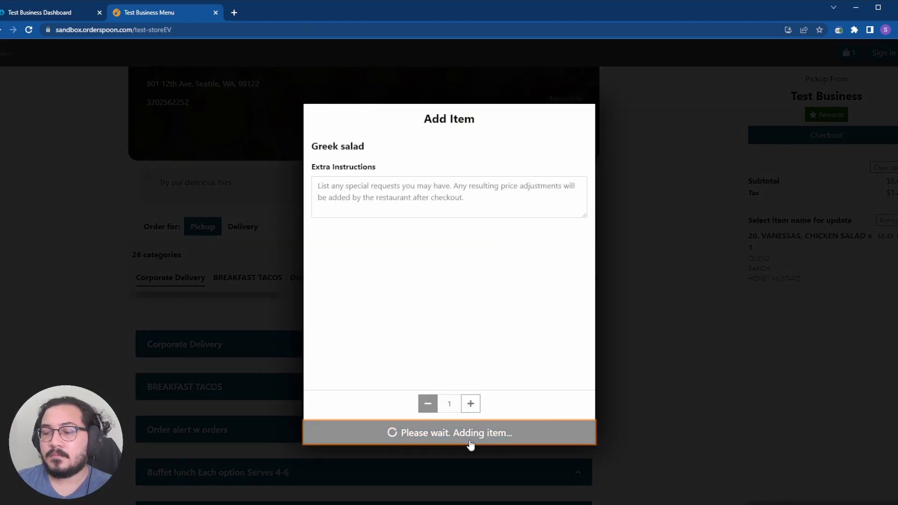
# Step: Try checkout as a guest, then go back to the store menu and dismiss the promo popup
pyautogui.click(790, 138)
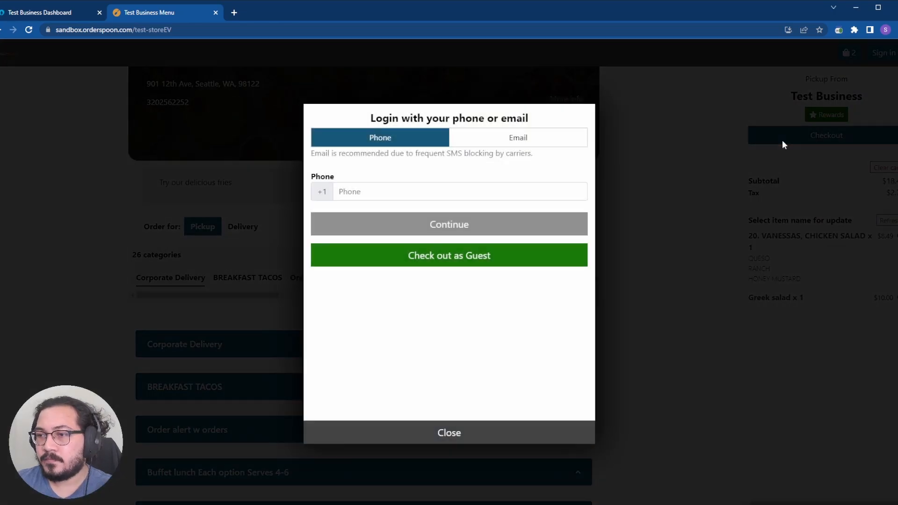
pyautogui.click(482, 260)
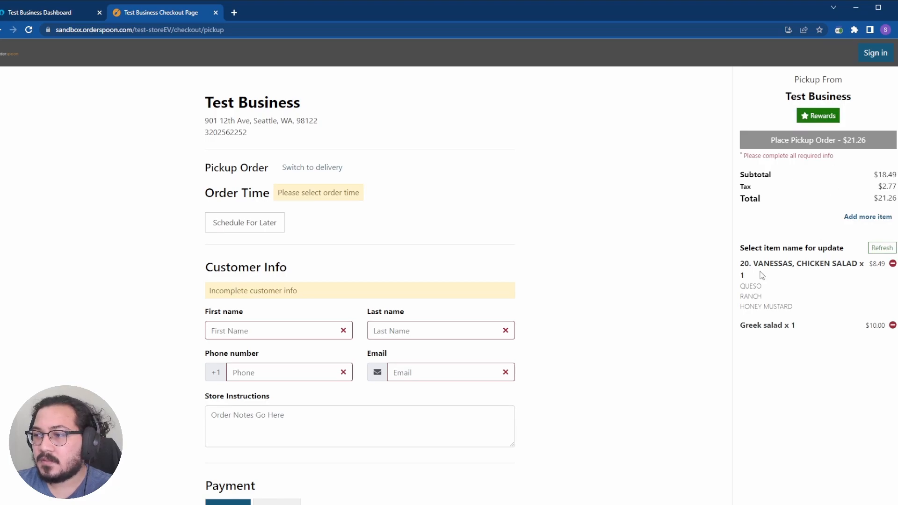
pyautogui.click(1, 30)
pyautogui.click(458, 430)
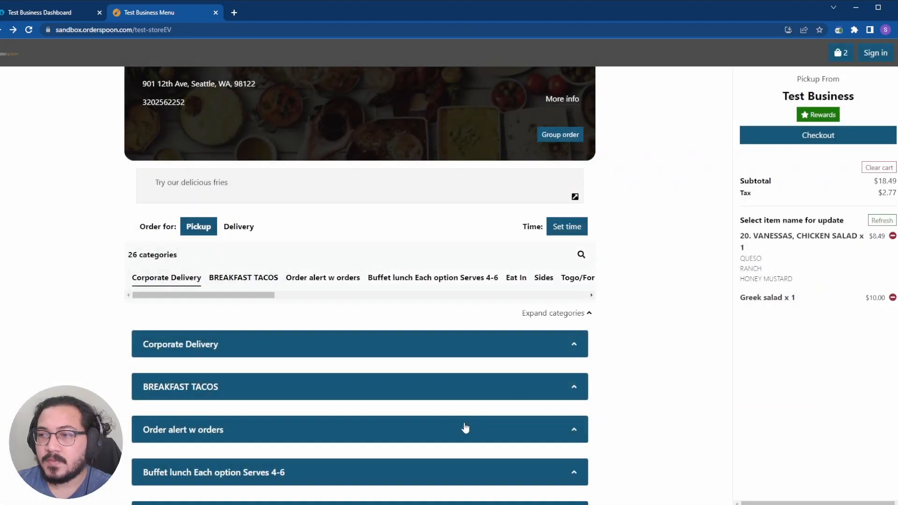
pyautogui.scroll(-2, 439, 347)
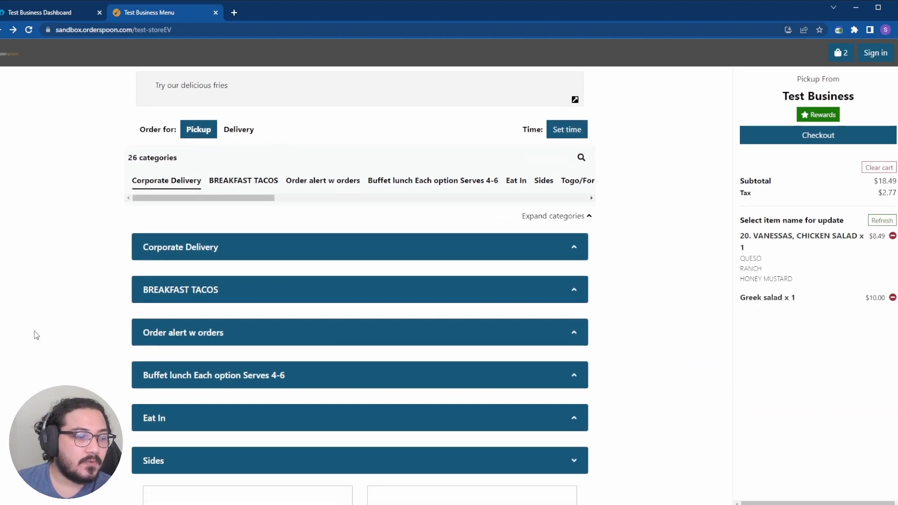
pyautogui.scroll(2, 263, 314)
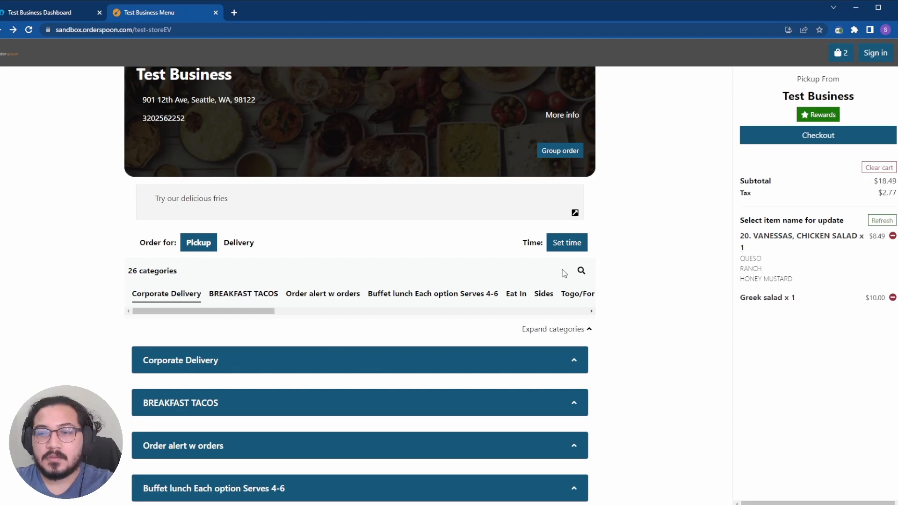
pyautogui.click(581, 271)
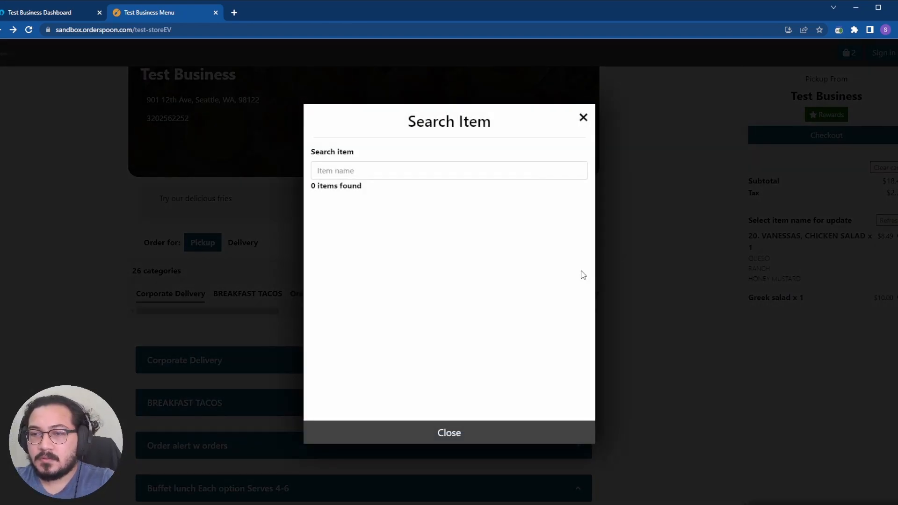
# Step: Search 'al pa' and add an AL PASTOR TACO without AFTER 11 BREAKFAST, with two BEAN extras
pyautogui.click(425, 172)
pyautogui.write('al pa')
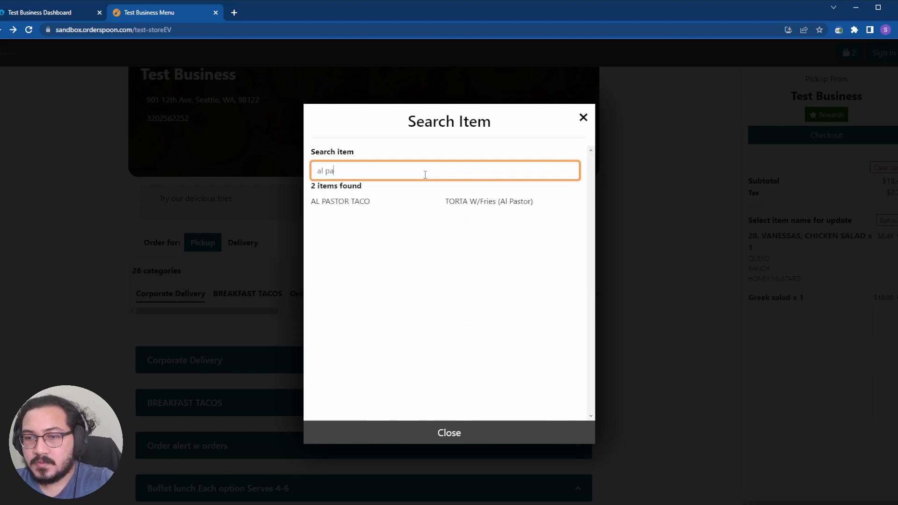
pyautogui.click(369, 200)
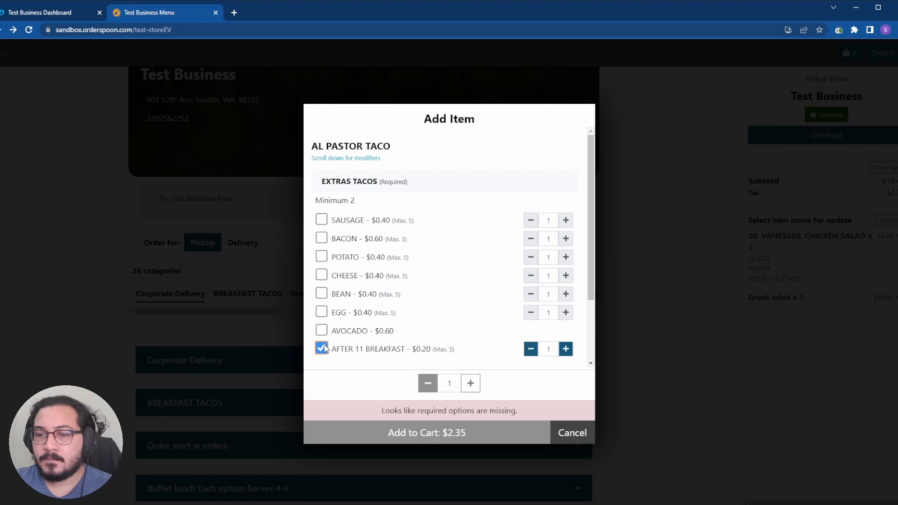
pyautogui.click(322, 348)
pyautogui.click(322, 218)
pyautogui.click(321, 218)
pyautogui.click(325, 294)
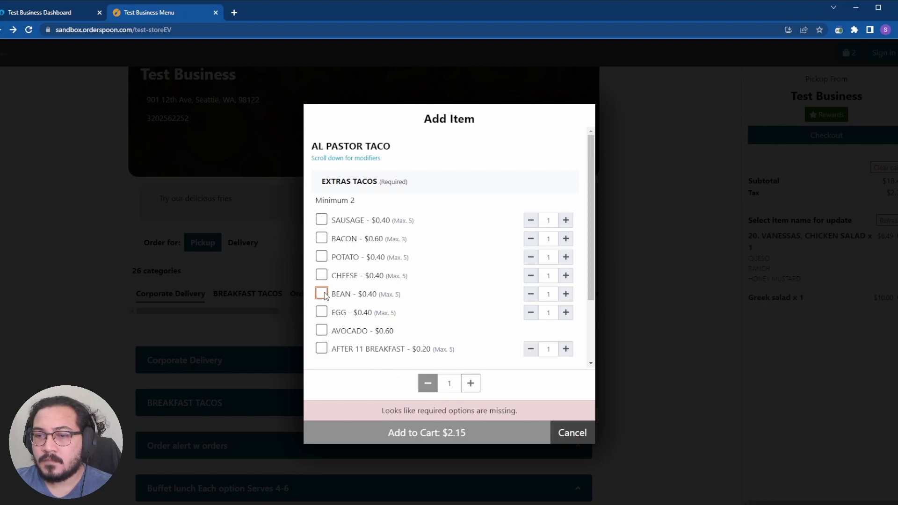
pyautogui.click(322, 293)
pyautogui.click(566, 294)
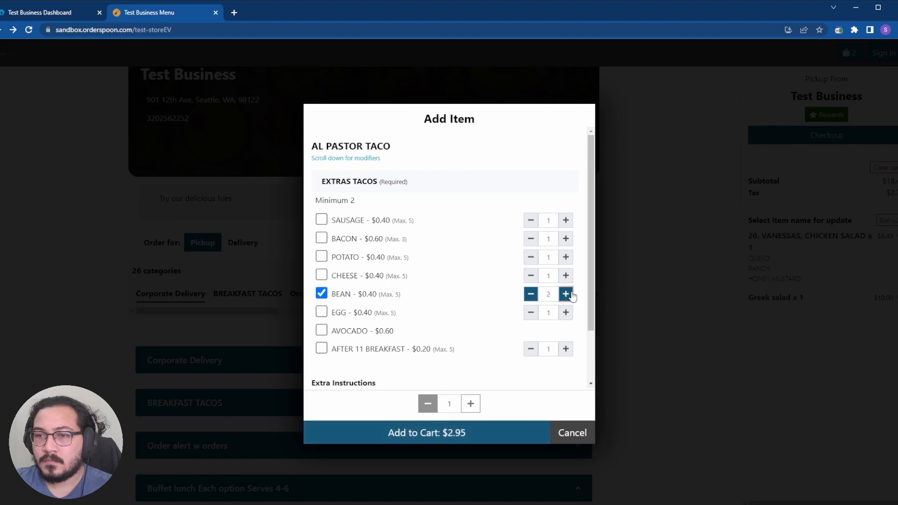
pyautogui.click(449, 439)
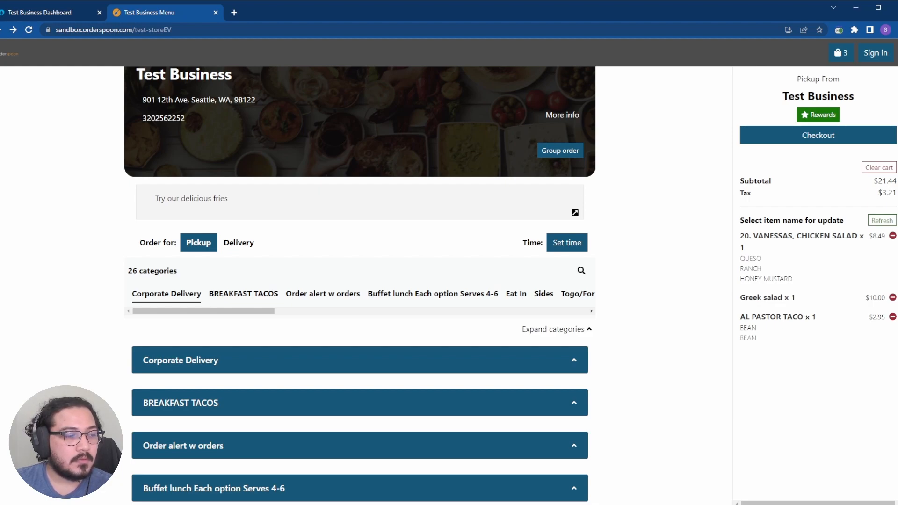
# Step: Search 'gordi' and add a quantity of 2 GORDITA PLATE to the cart
pyautogui.click(580, 272)
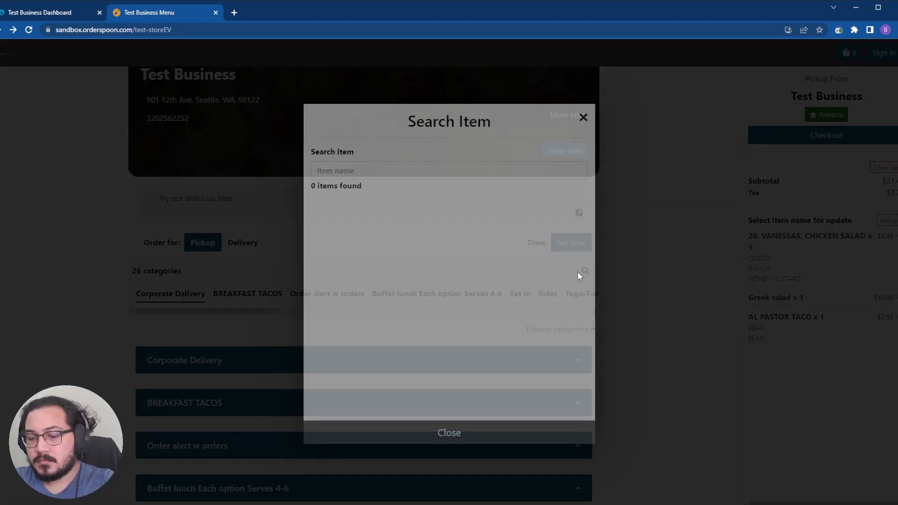
pyautogui.click(444, 172)
pyautogui.write('gordi')
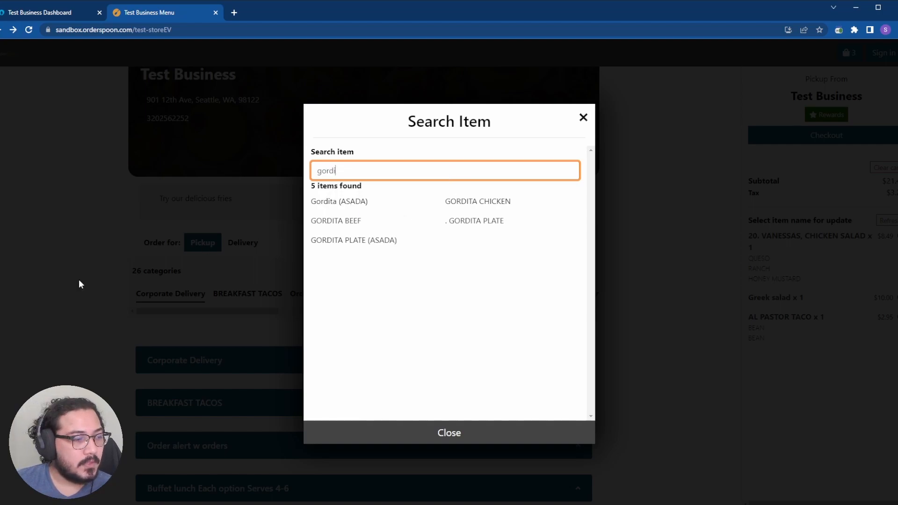
pyautogui.click(474, 229)
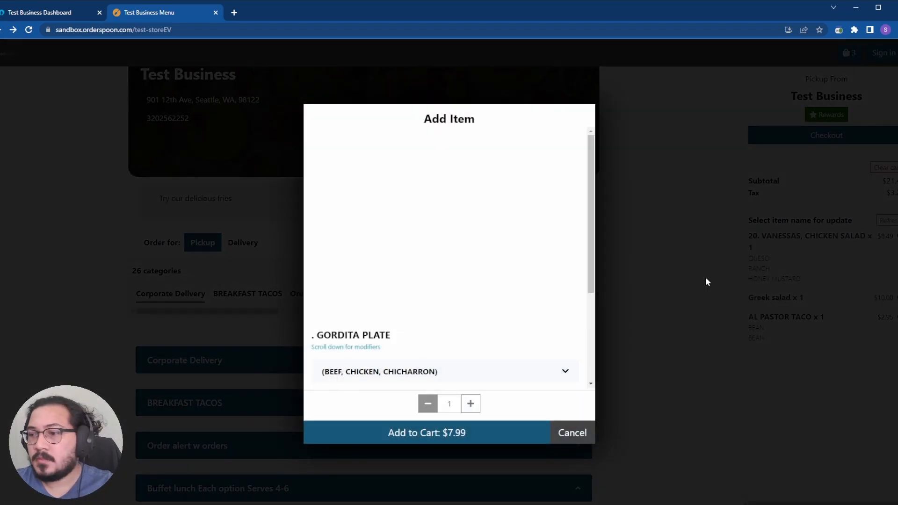
pyautogui.click(470, 403)
pyautogui.click(456, 428)
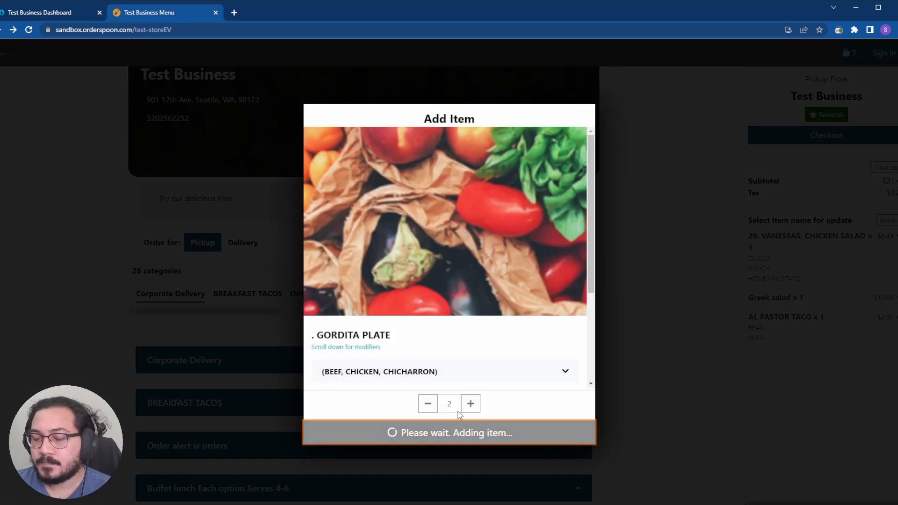
pyautogui.scroll(-3, 629, 203)
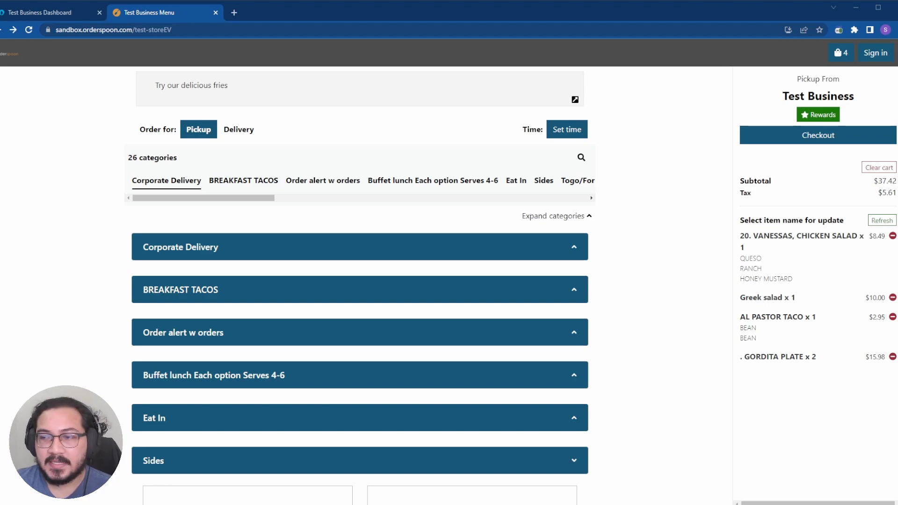
pyautogui.scroll(-1, 360, 285)
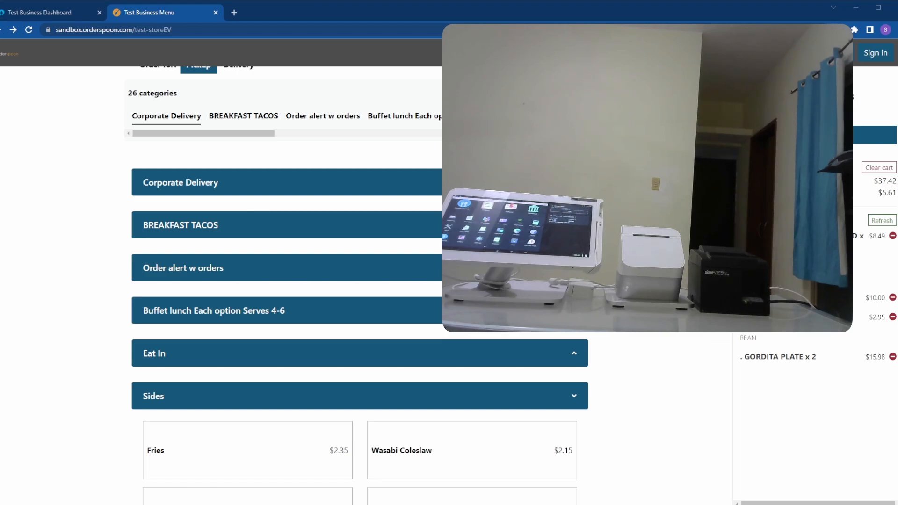
# Step: Begin checkout of the four-item cart to bring up the phone-number login prompt
pyautogui.click(818, 135)
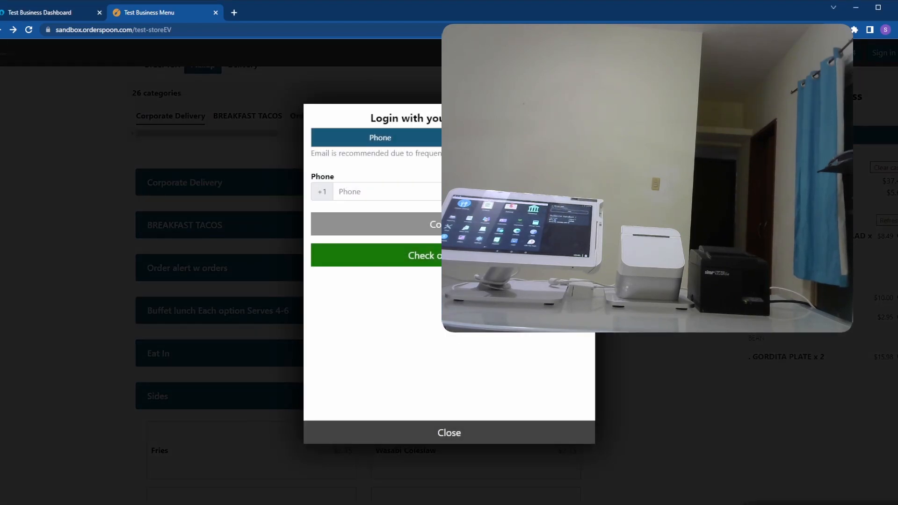
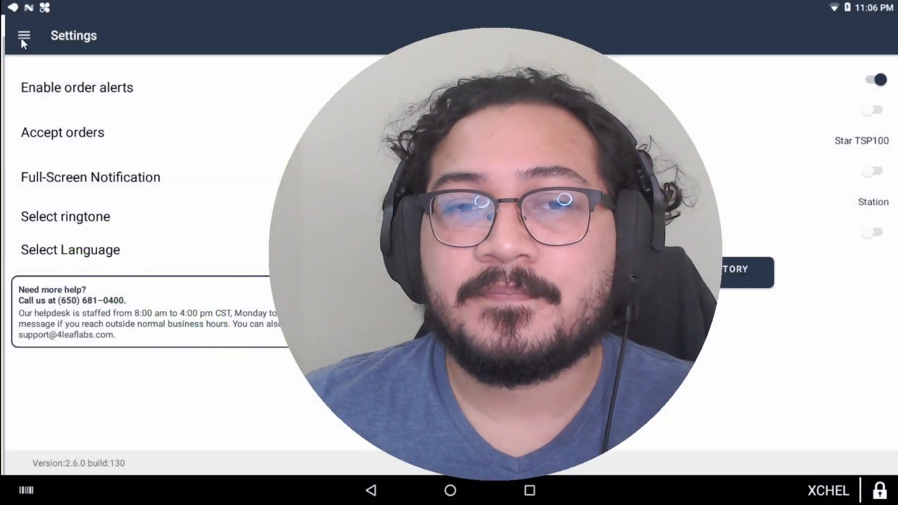
# Step: Open Ordering Settings to see Publish, Guest orders, future orders and the $75.00 pay-later limit
pyautogui.click(22, 37)
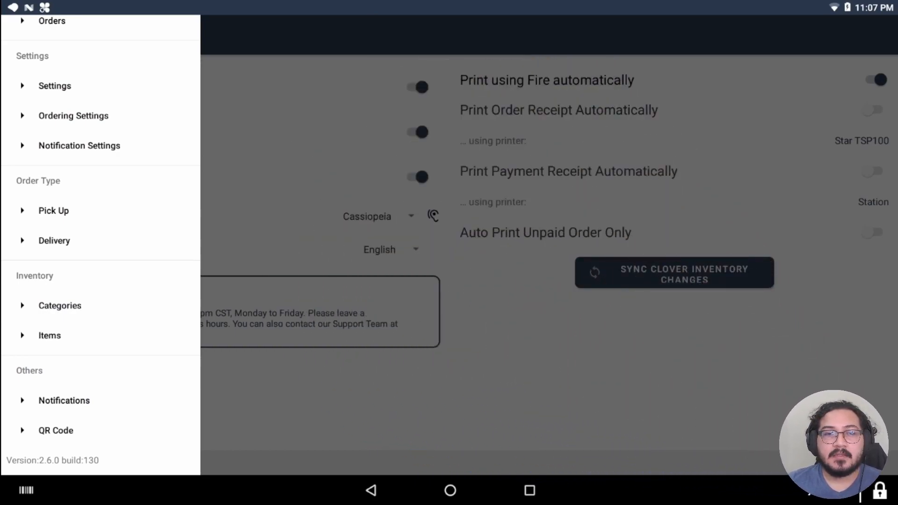
pyautogui.click(64, 123)
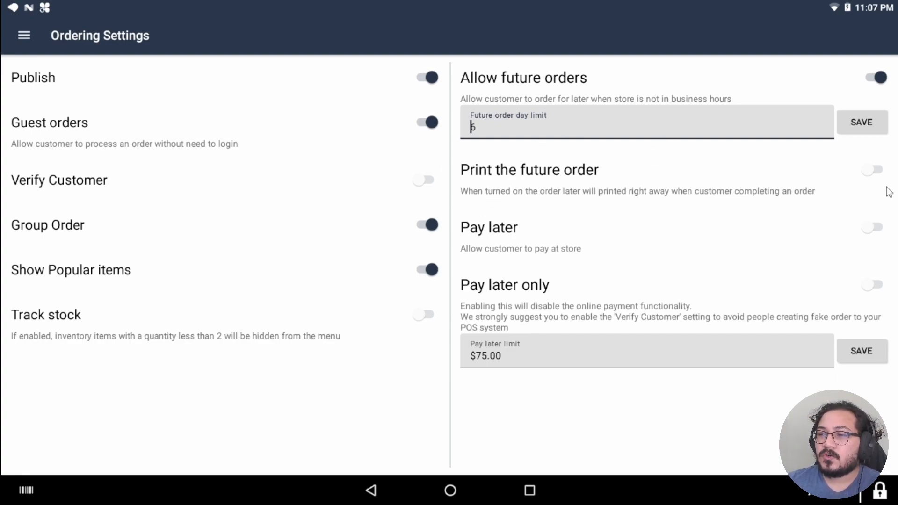
pyautogui.click(875, 171)
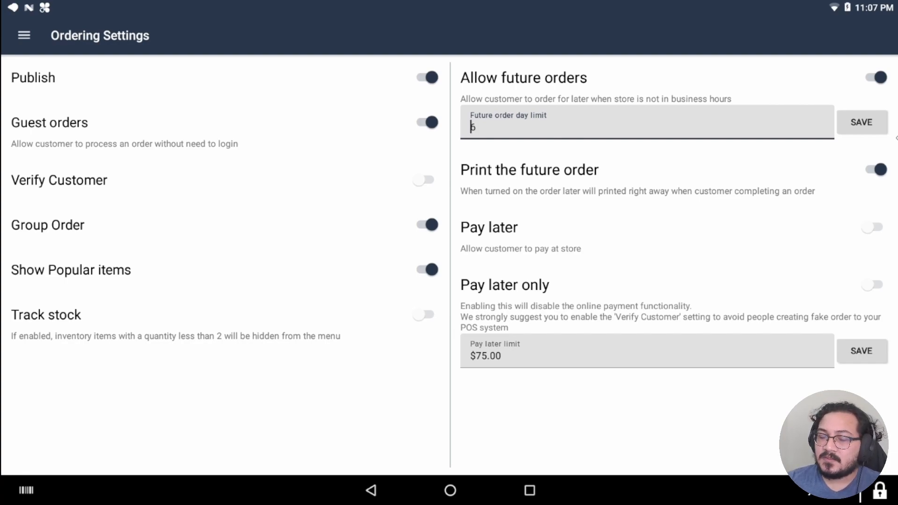
pyautogui.click(876, 169)
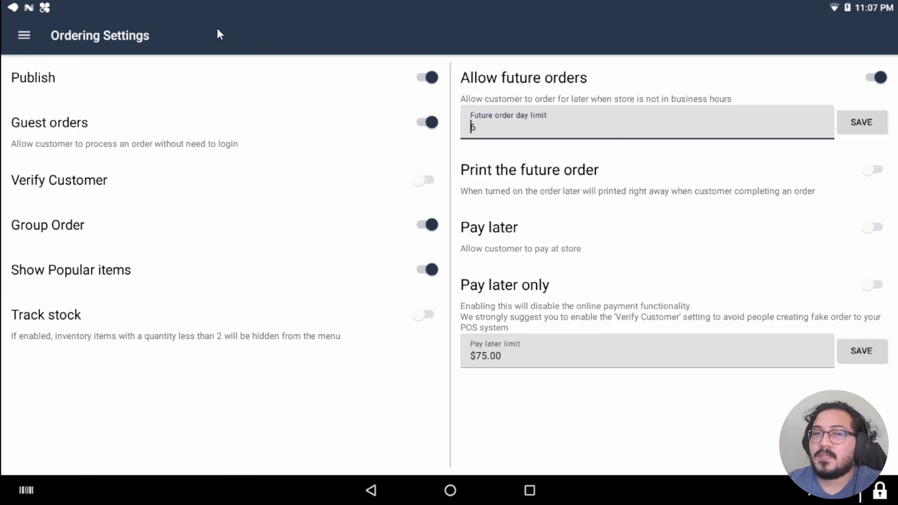
# Step: View the three SMS alerts ($5.00/$4.00/$3.00) and two email alerts ($2.00/$1.00)
pyautogui.click(23, 33)
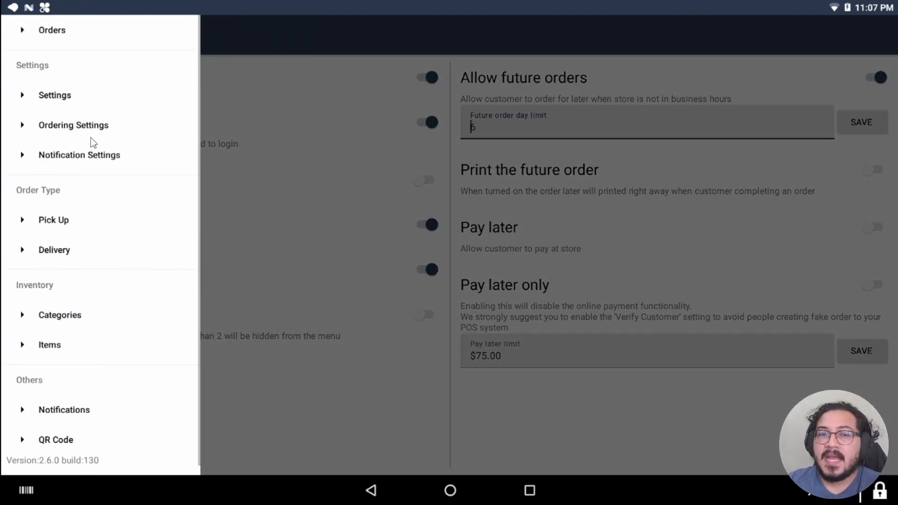
pyautogui.click(73, 155)
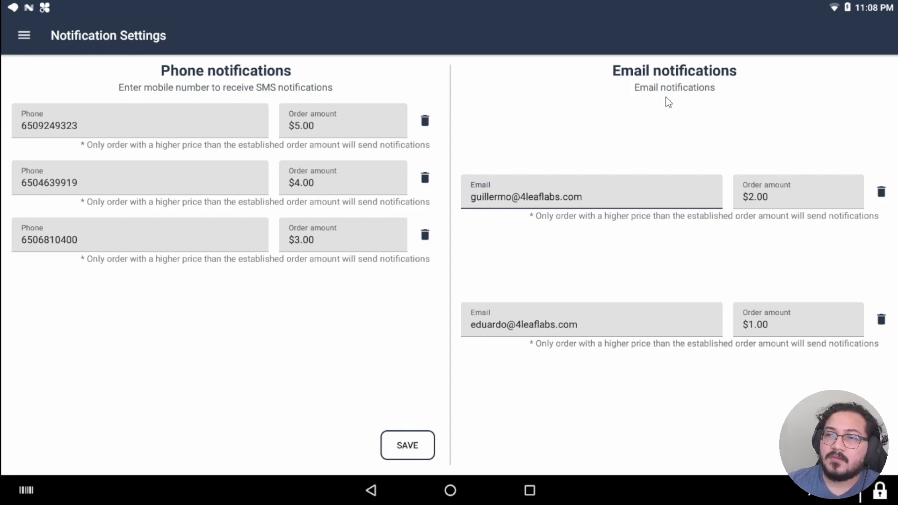
pyautogui.click(23, 36)
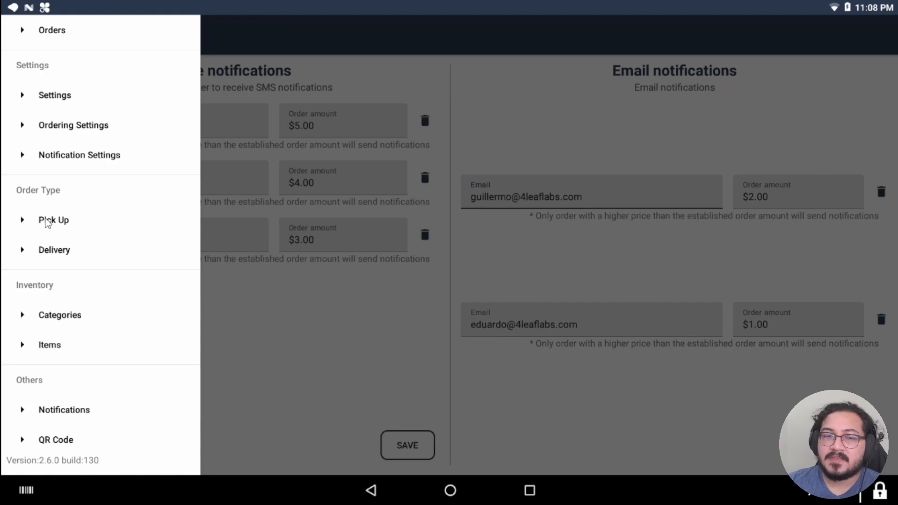
# Step: Review the Pick Up settings, then switch to Delivery Settings
pyautogui.click(47, 222)
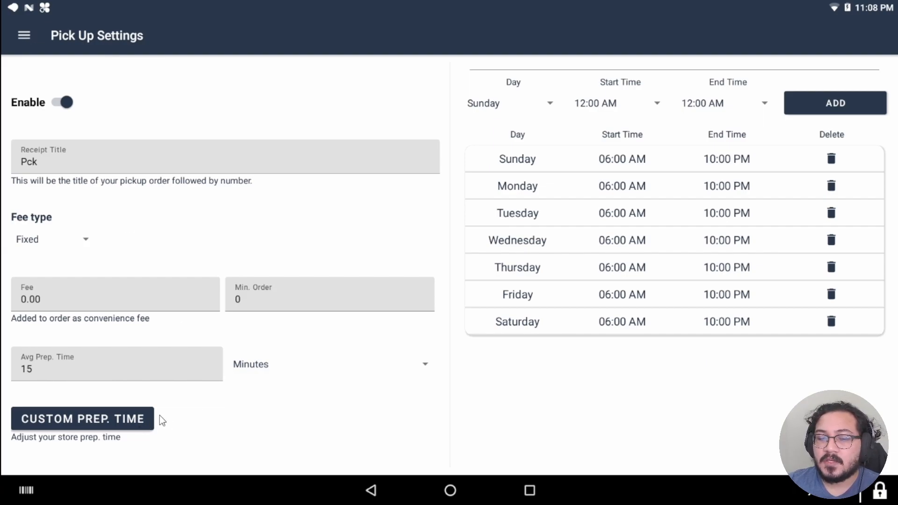
pyautogui.click(26, 39)
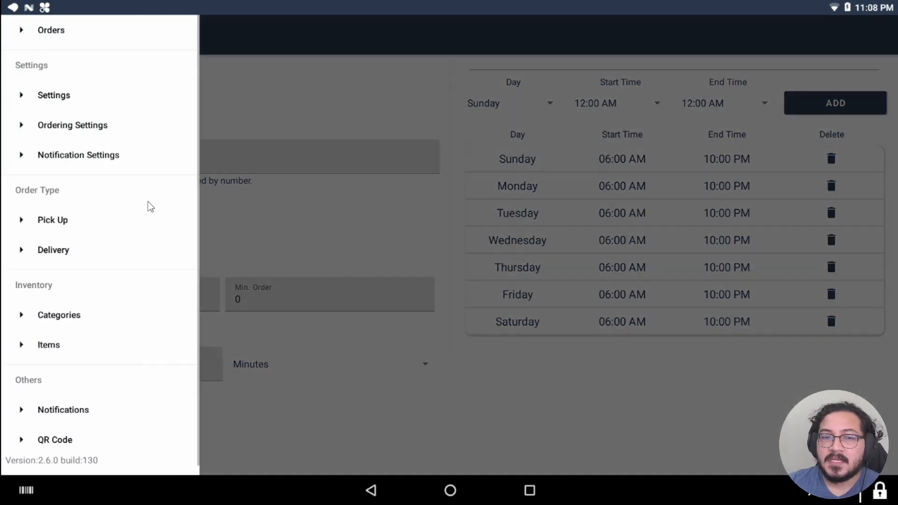
pyautogui.click(57, 248)
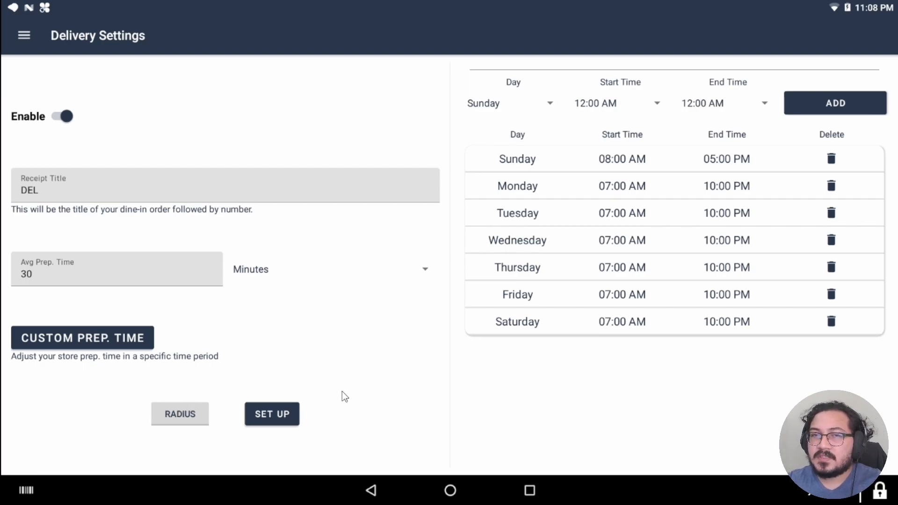
# Step: Check the 5.0 and 10.0 mile delivery radius tiers without creating a new radius
pyautogui.click(282, 416)
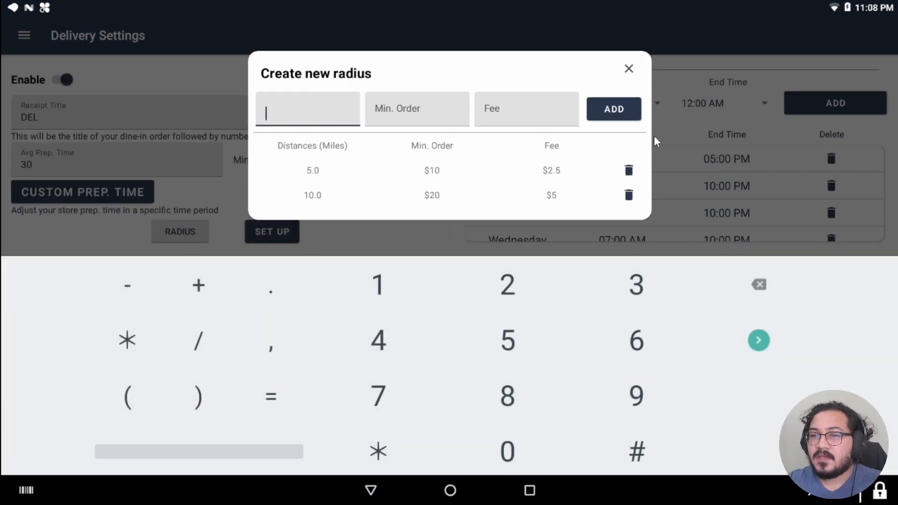
pyautogui.click(629, 70)
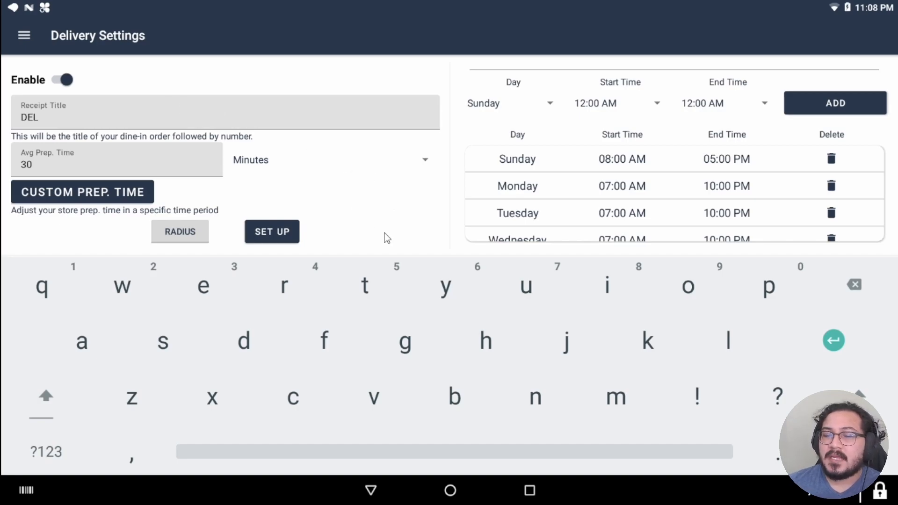
pyautogui.click(372, 488)
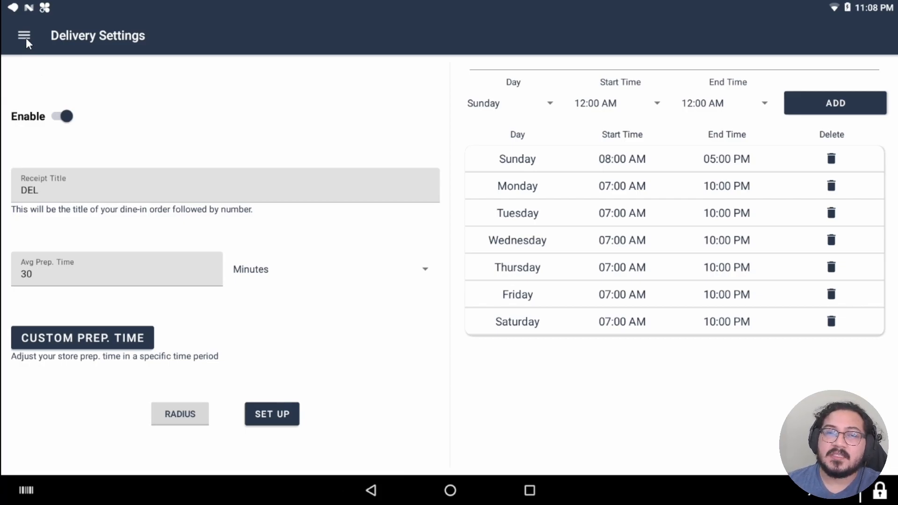
pyautogui.click(25, 37)
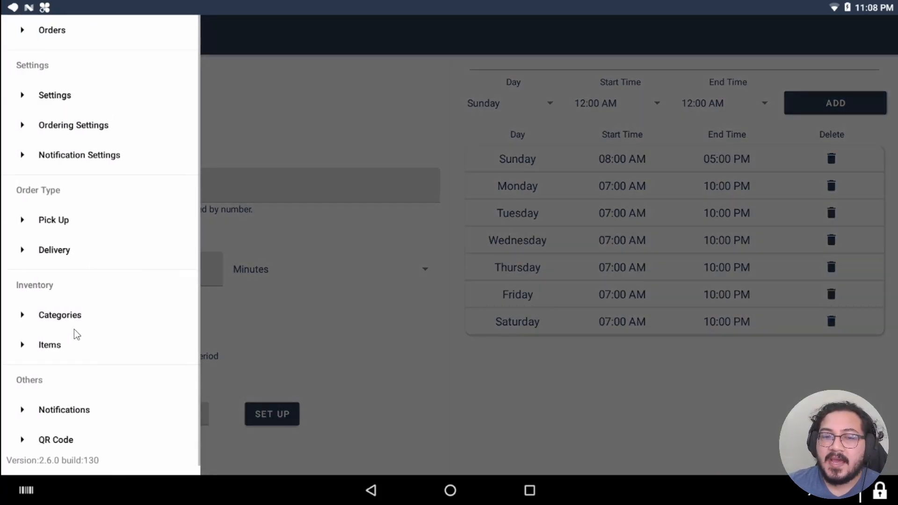
# Step: Inspect the CORPORATE DELIVERY and BREAKFAST TACOS categories, with Breakfast Tacos at sort order 1
pyautogui.click(69, 316)
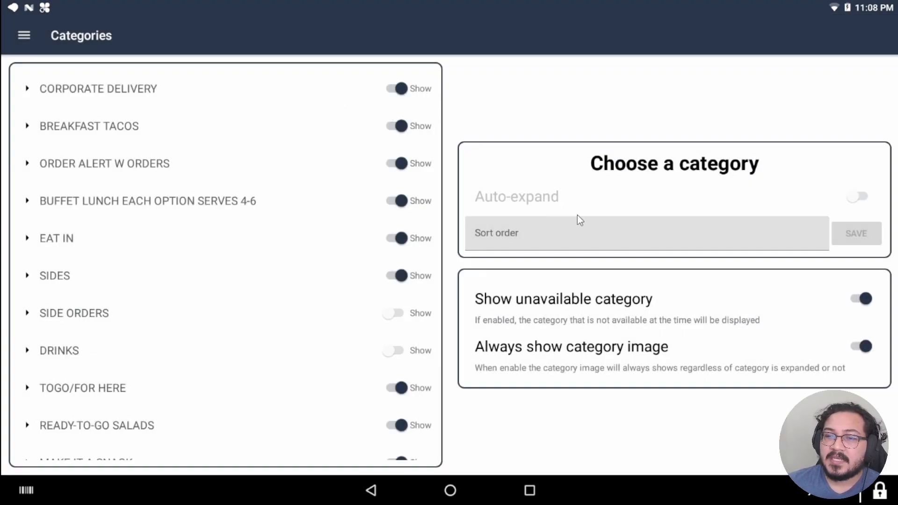
pyautogui.click(28, 90)
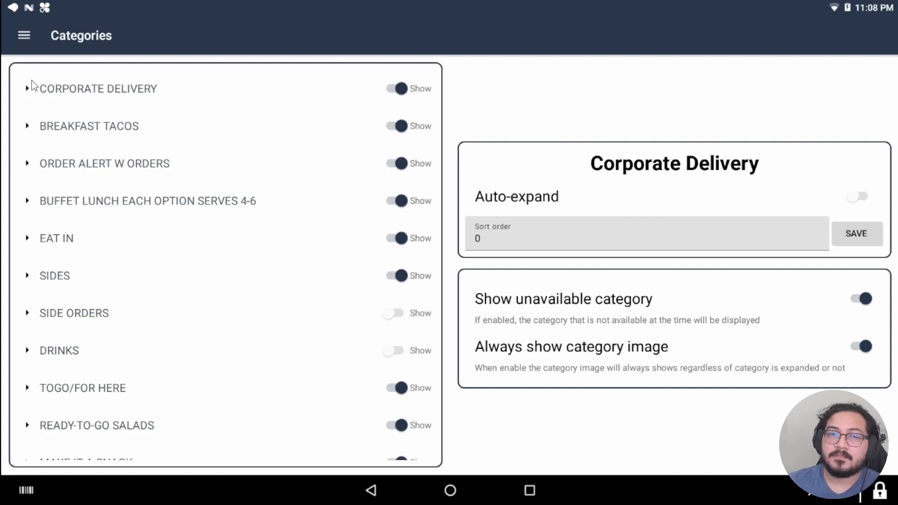
pyautogui.click(196, 143)
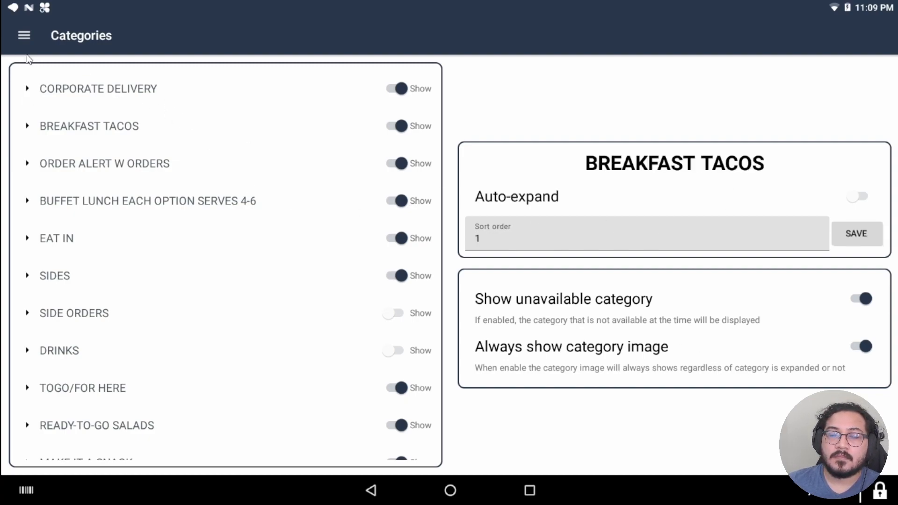
pyautogui.click(29, 39)
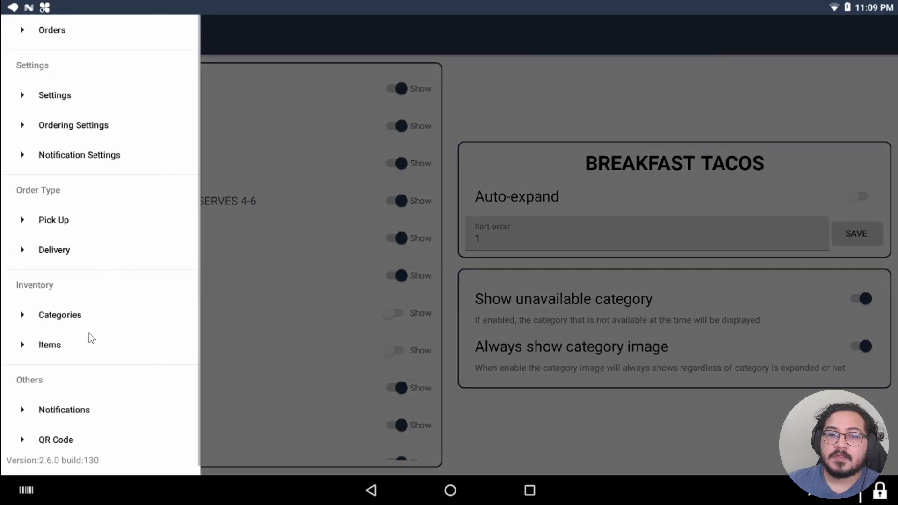
# Step: View the Items list filtered to Corporate Delivery, showing salads all set to Show
pyautogui.click(61, 344)
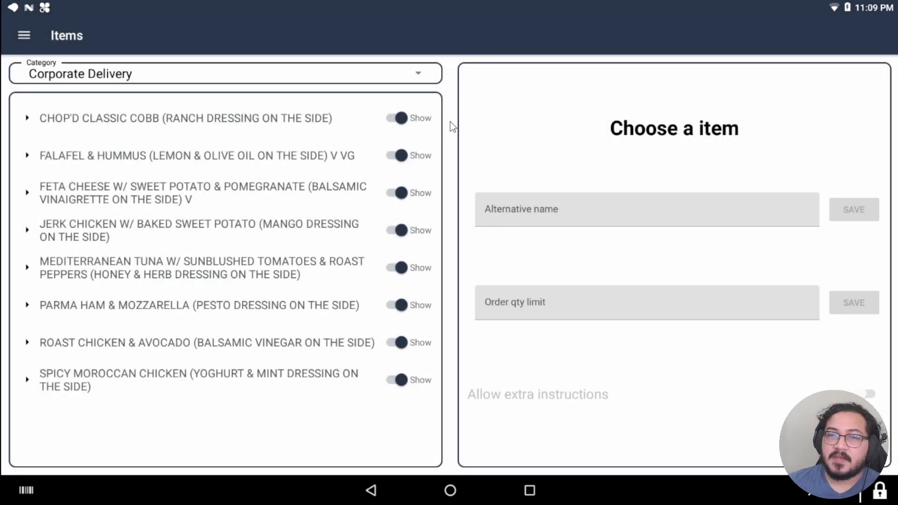
pyautogui.click(418, 85)
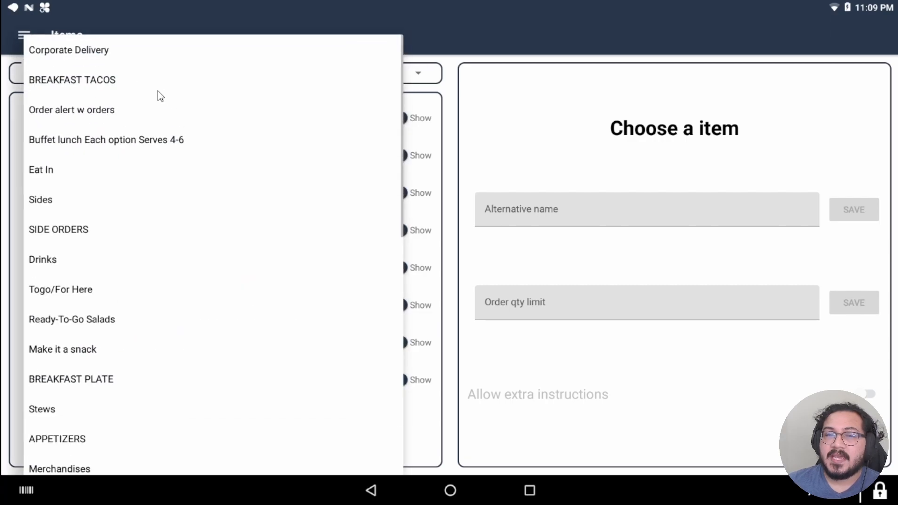
pyautogui.click(440, 78)
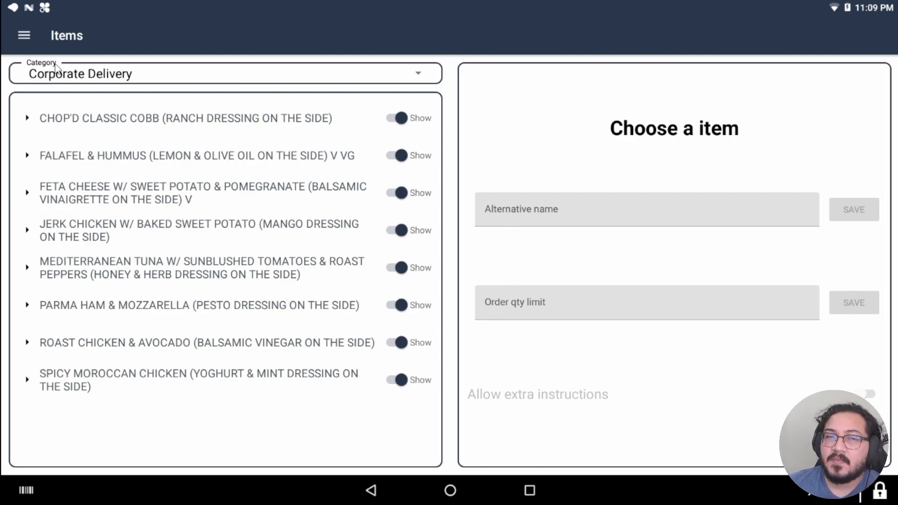
pyautogui.click(25, 34)
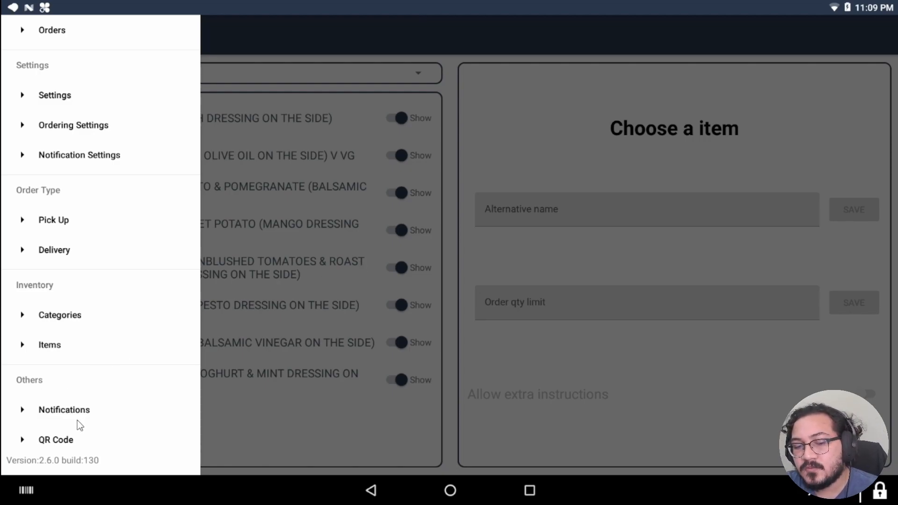
# Step: Check the Notifications log, which lists no notifications
pyautogui.click(61, 415)
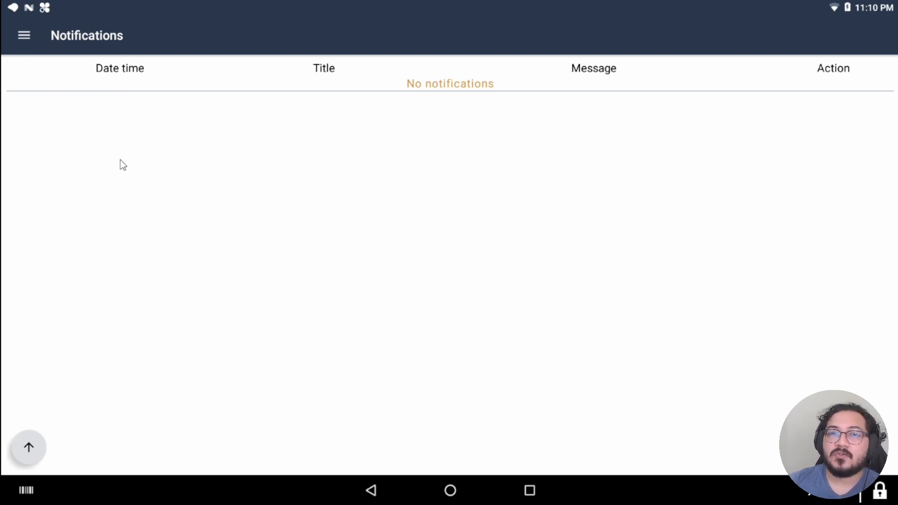
pyautogui.click(32, 37)
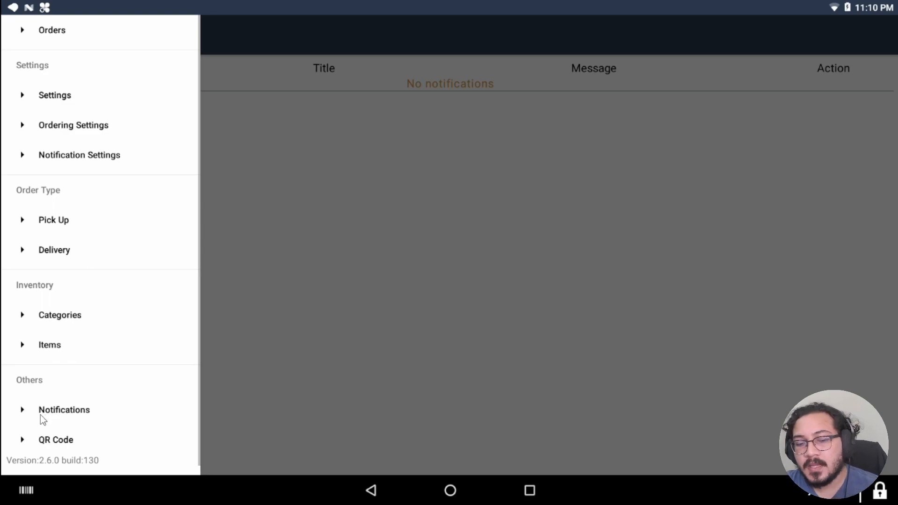
# Step: Browse the QR codes for the 5 tables, including Table_5, Test_Out_1 and Test_Garden_2
pyautogui.click(48, 443)
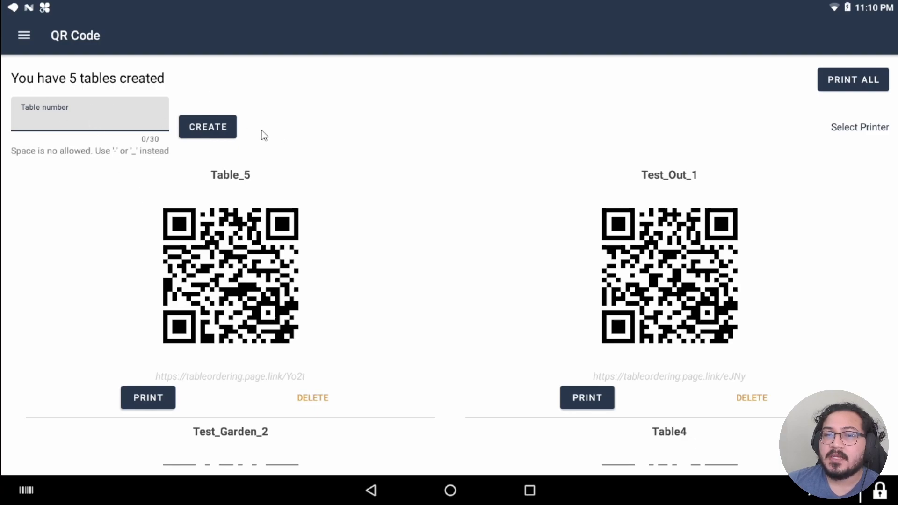
pyautogui.scroll(-2, 382, 202)
pyautogui.scroll(2, 362, 222)
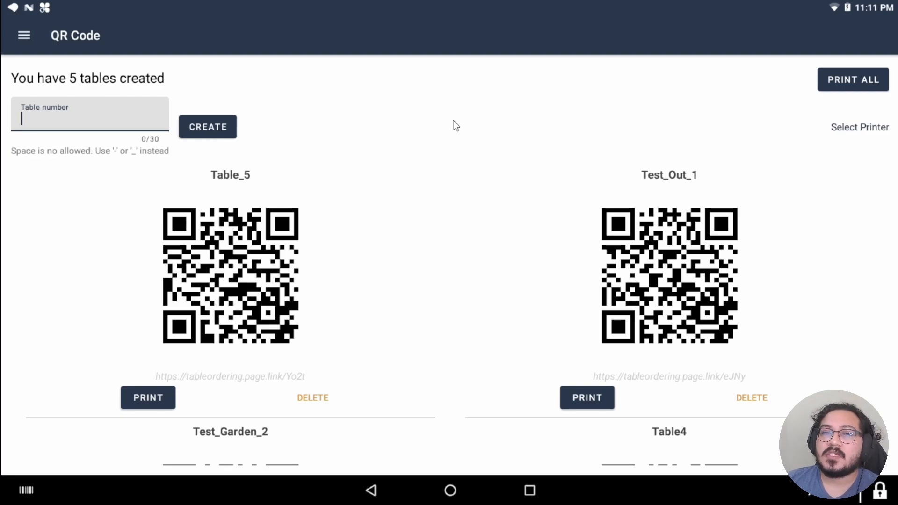
pyautogui.scroll(-1, 464, 318)
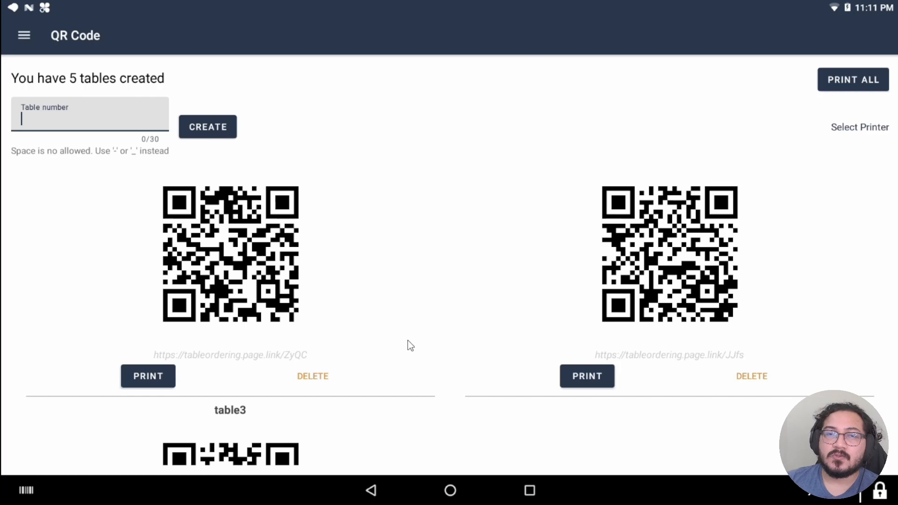
pyautogui.scroll(5, 410, 346)
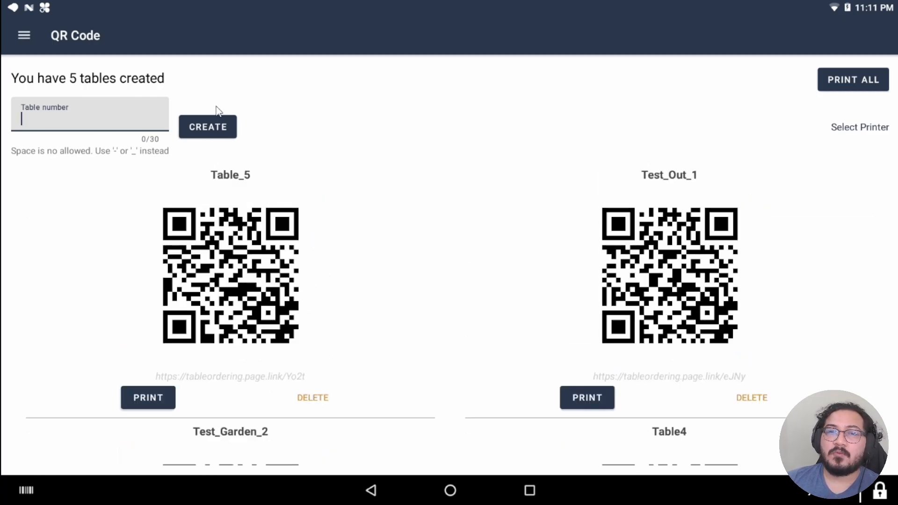